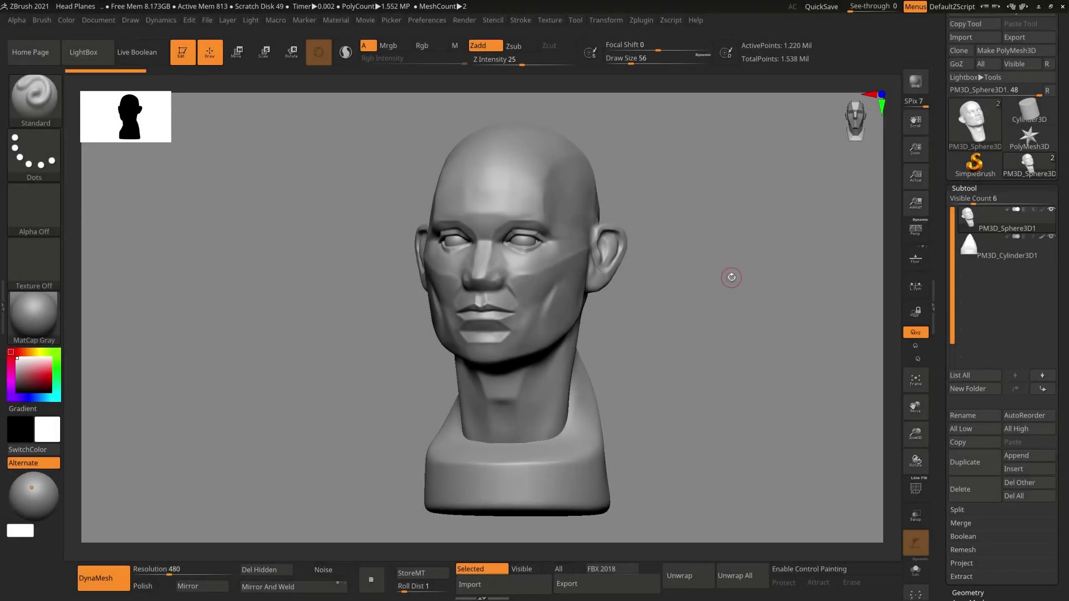
Select the neck-base subtool and examine the head from its side profile
mouse_move(674, 284)
left_mouse_down("shift")
mouse_move(690, 277)
mouse_move(688, 304)
mouse_move(703, 298)
left_mouse_up("shift")
key("s")
key("s")
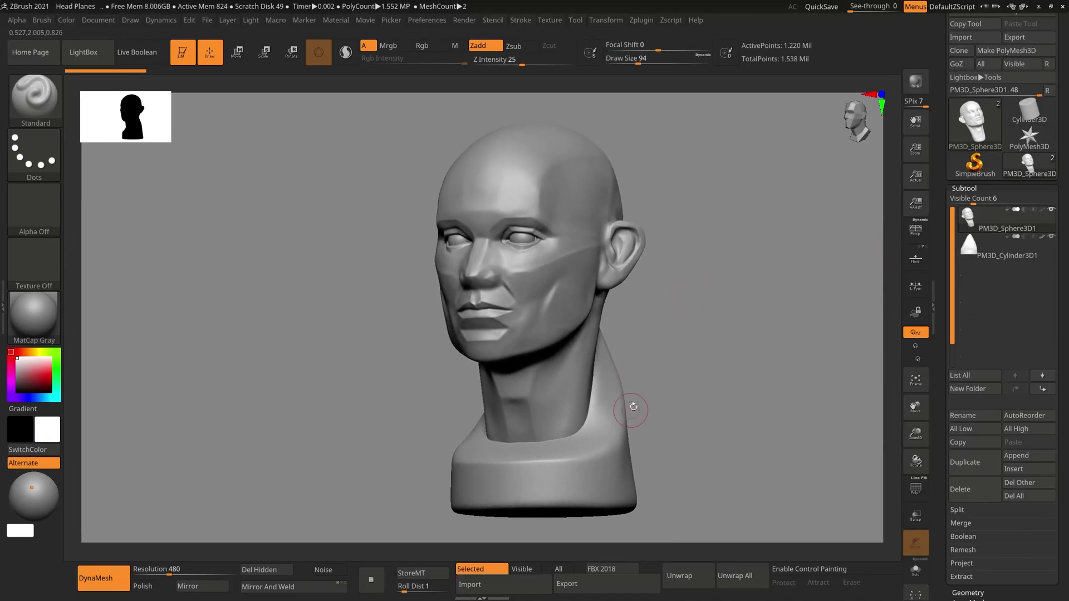
mouse_move(677, 379)
left_mouse_down()
mouse_move(673, 368)
mouse_move(636, 366)
mouse_move(726, 375)
left_mouse_up()
key("ctrl+shift+s")
key("alt+shift+s")
left_click(624, 426, "alt")
key("s")
mouse_move(726, 362)
left_mouse_down()
mouse_move(716, 372)
mouse_move(735, 372)
left_mouse_up()
key("s")
left_click_drag(735, 372, 711, 368)
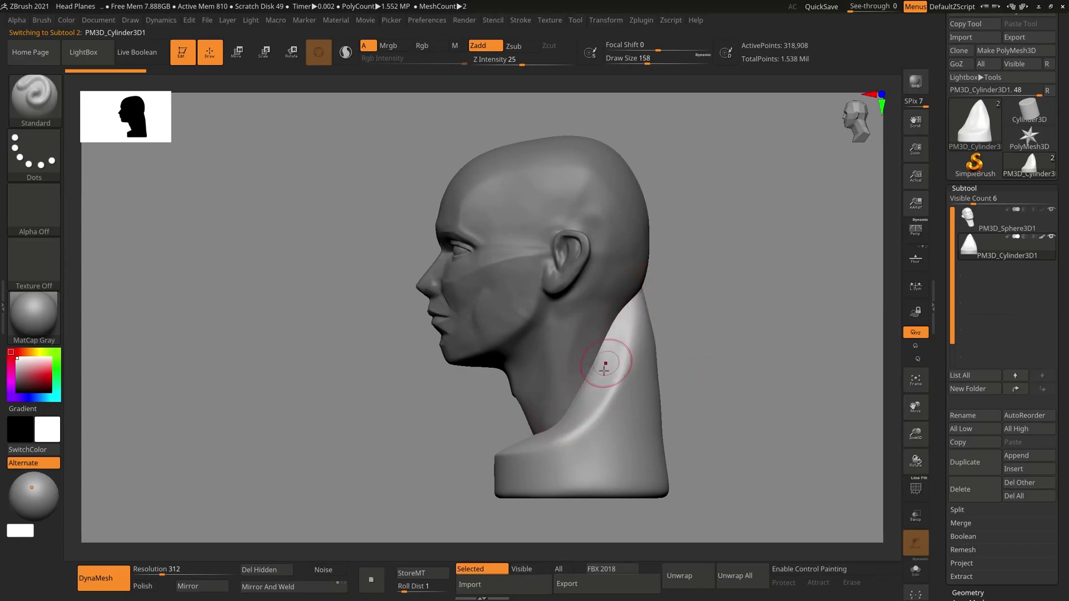
Select the head subtool, inspect it in isolation, and show both subtools again
left_click(574, 352, "alt")
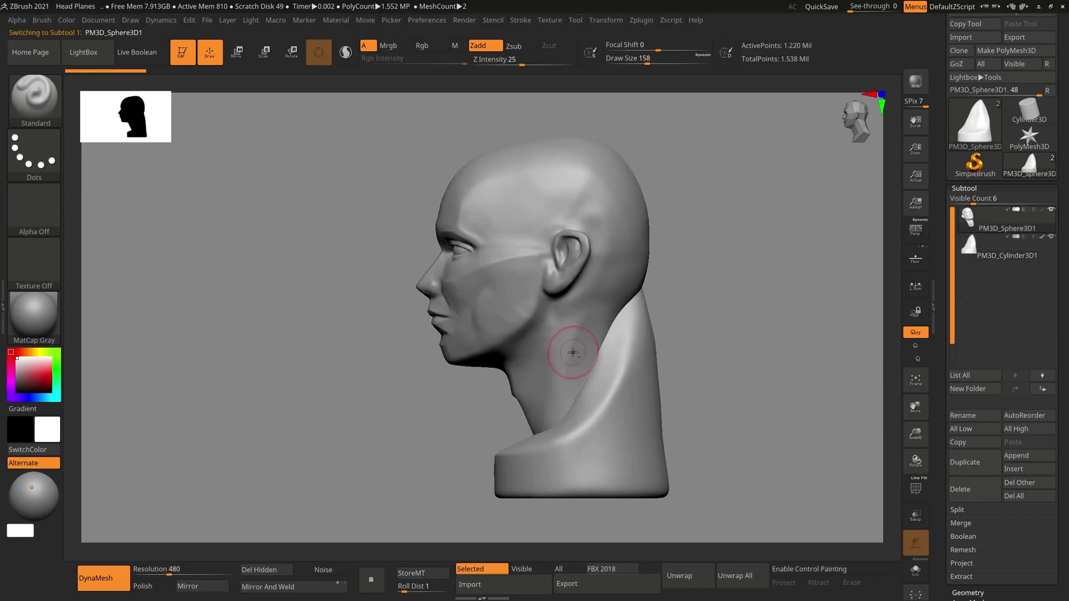
key("alt+s")
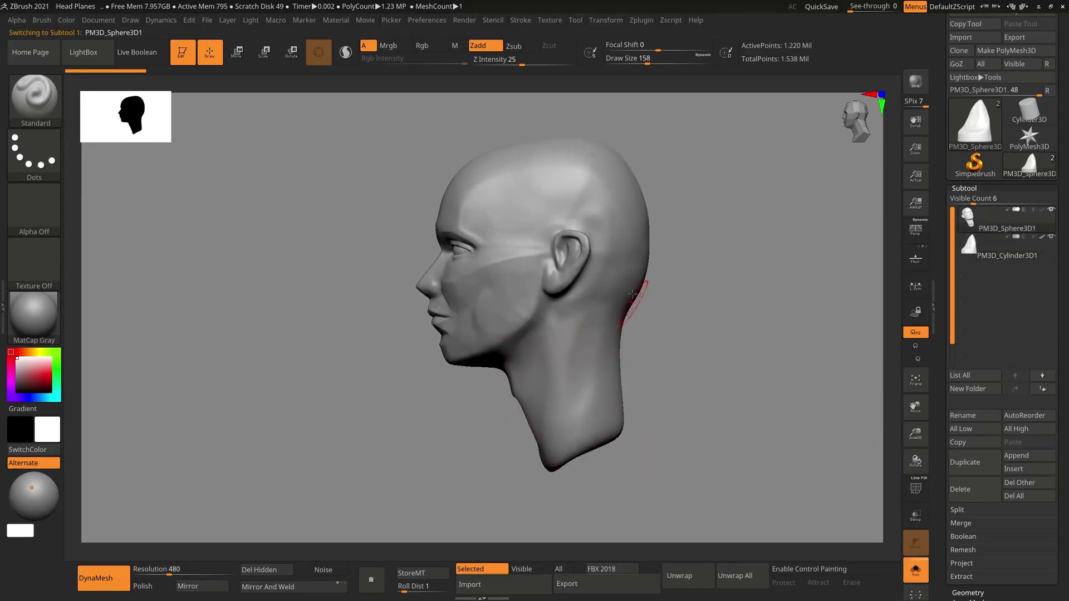
key("ctrl+shift+s")
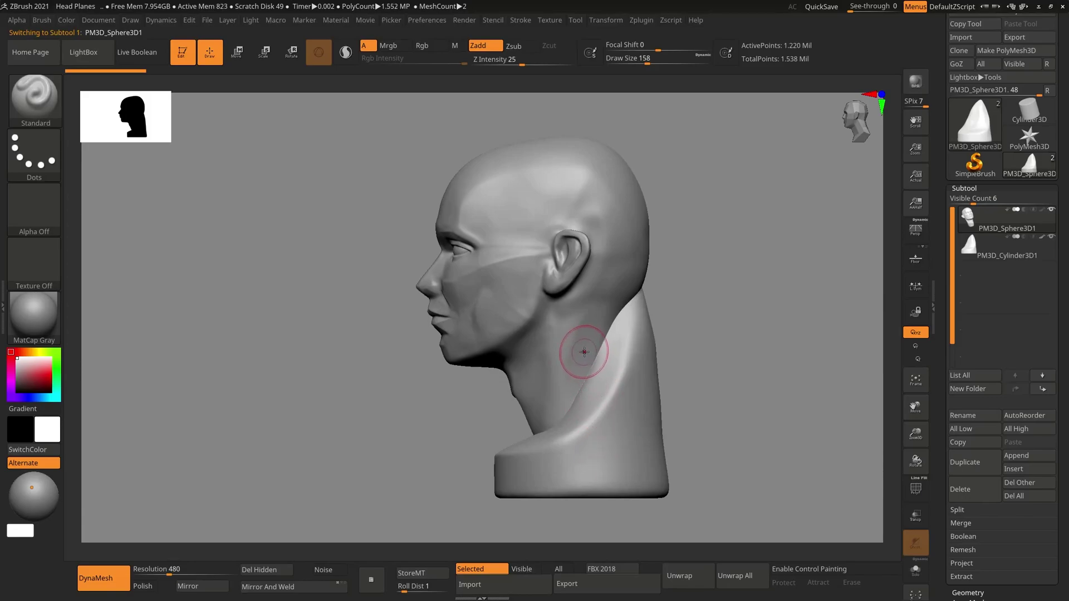
left_click_drag(671, 351, 630, 363)
left_click_drag(559, 292, 648, 309)
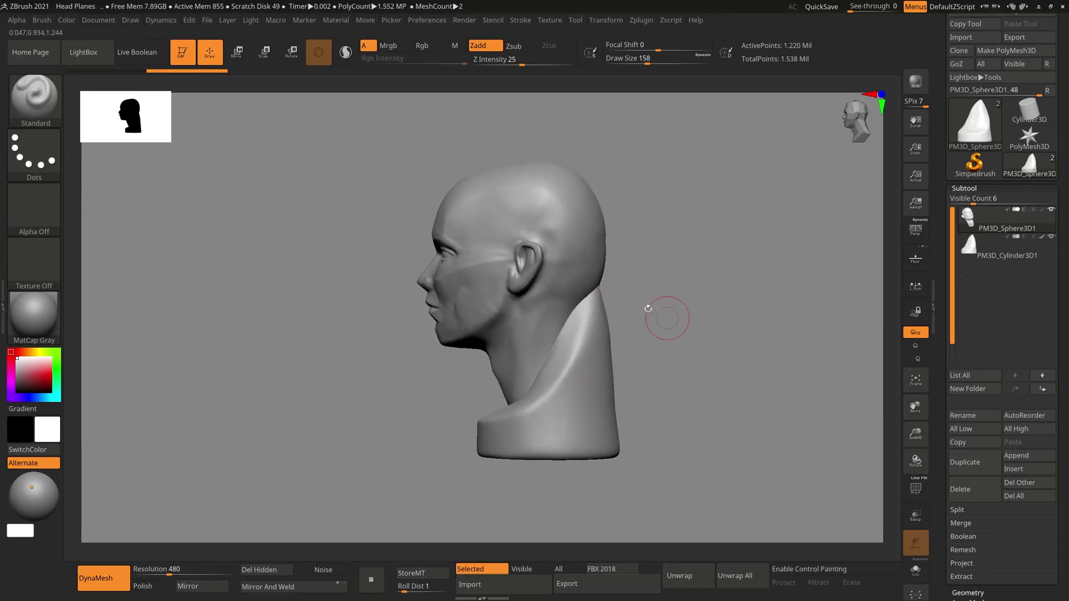
left_click_drag(668, 346, 795, 293)
Enable Live Boolean and set the neck-base subtool to subtract from the head
left_click(981, 257)
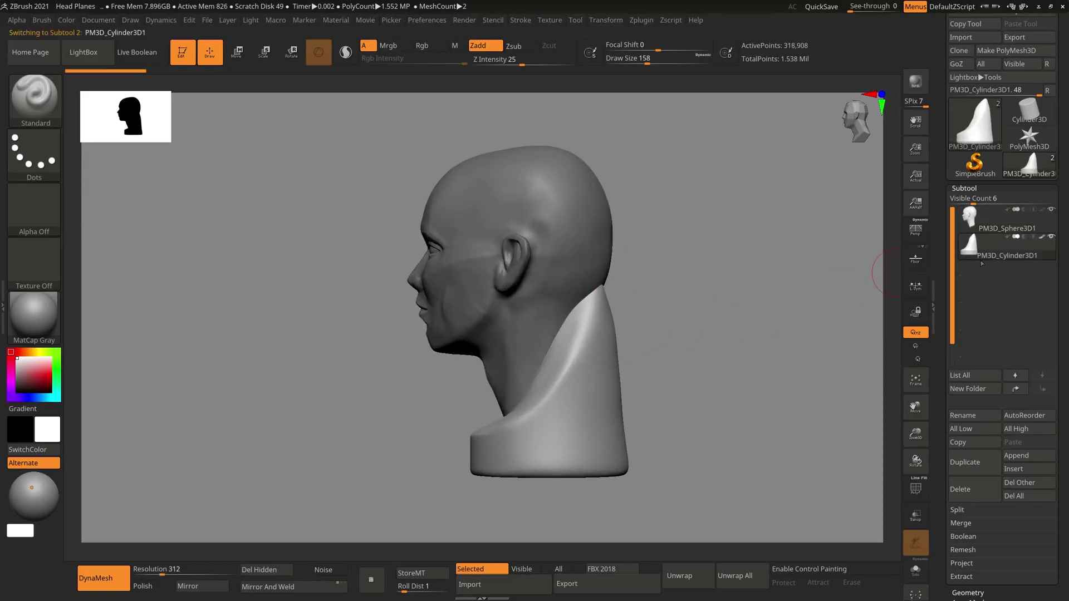
left_click(139, 52)
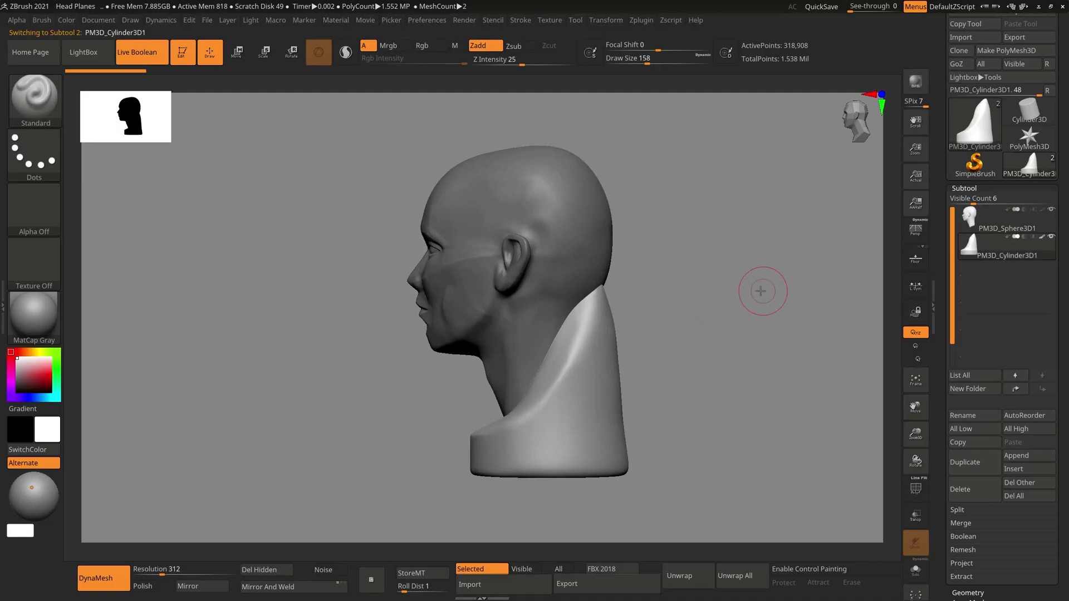
left_click(1025, 238)
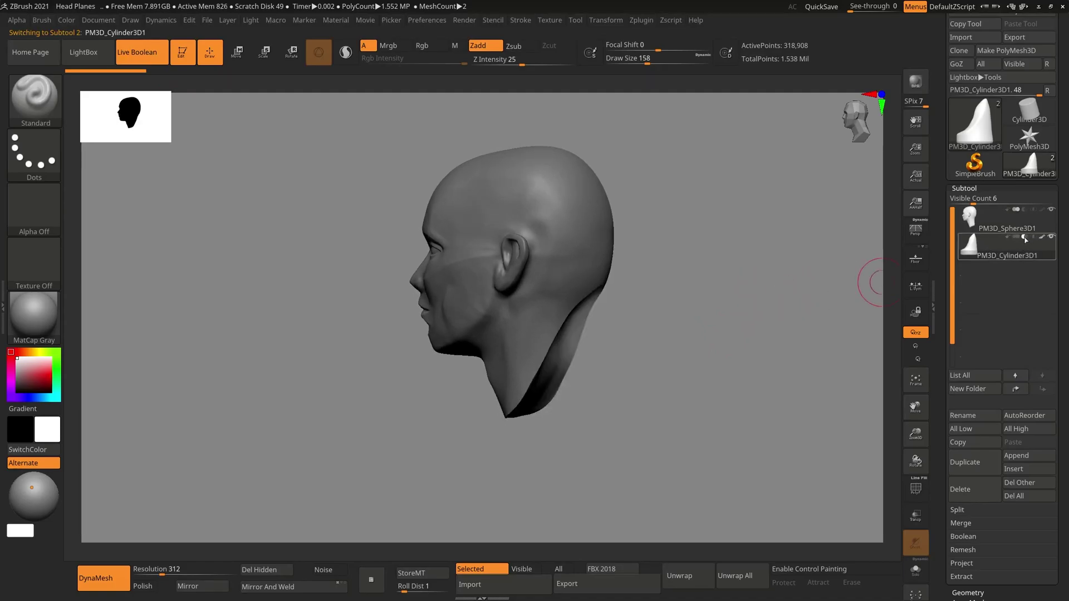
mouse_move(681, 337)
left_mouse_down()
mouse_move(711, 327)
mouse_move(727, 335)
mouse_move(724, 301)
mouse_move(690, 342)
mouse_move(703, 303)
mouse_move(676, 279)
mouse_move(642, 282)
mouse_move(666, 299)
mouse_move(649, 323)
mouse_move(769, 323)
left_mouse_up()
key("s")
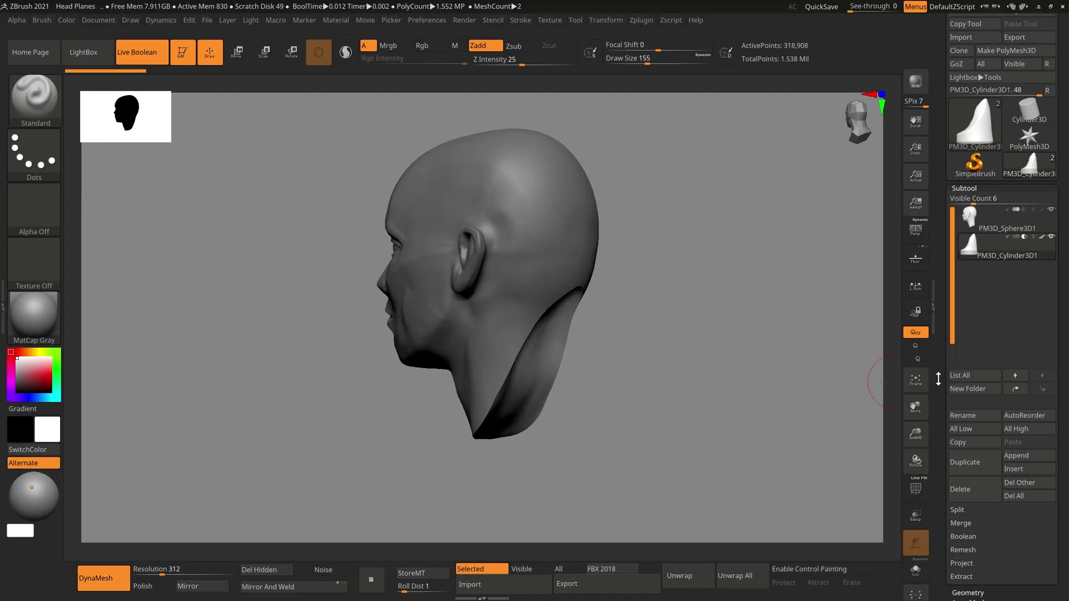
Make a boolean mesh from the subtraction and append the resulting mesh as a new subtool
scroll(957, 379, "down", 3)
left_click(962, 365)
left_click(985, 378)
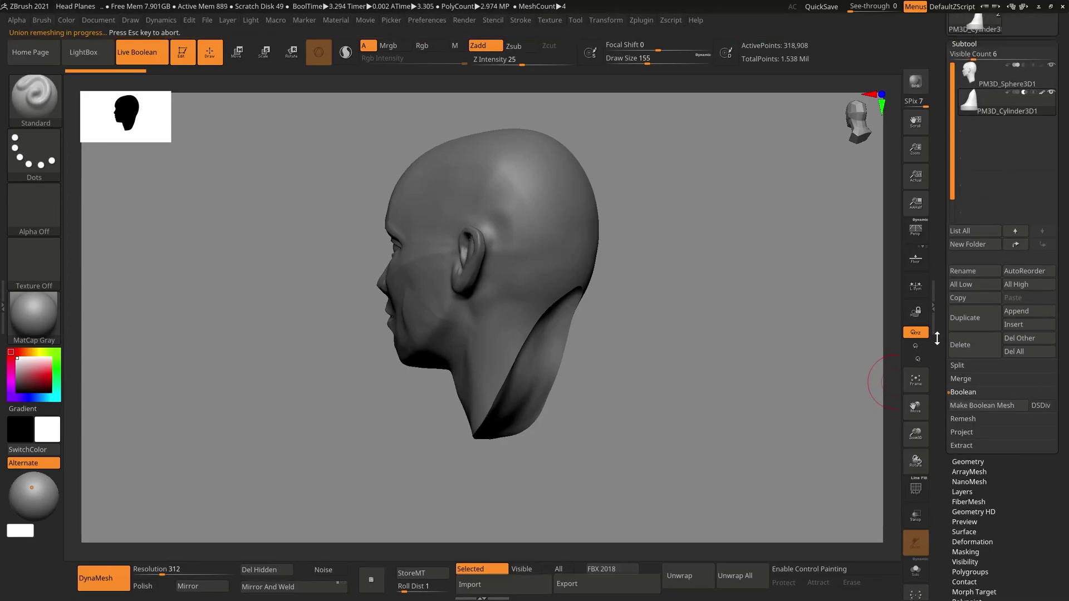
left_click_drag(937, 338, 939, 369)
left_click(1027, 364)
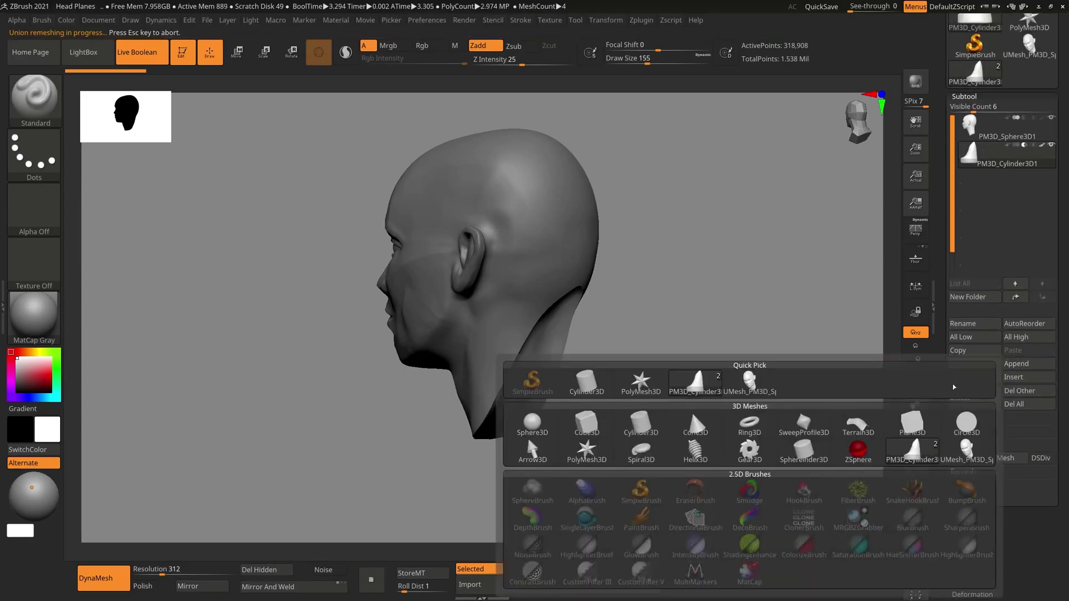
left_click(751, 383)
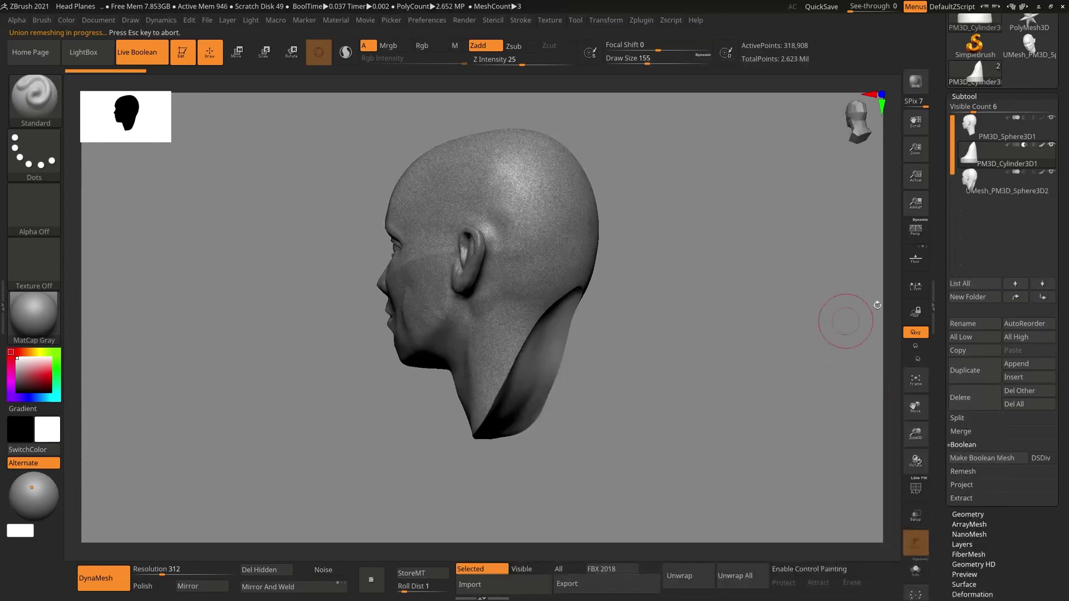
Select the appended boolean mesh, isolate it, and show its polygroups and wireframe around the neck cut
left_click(961, 194)
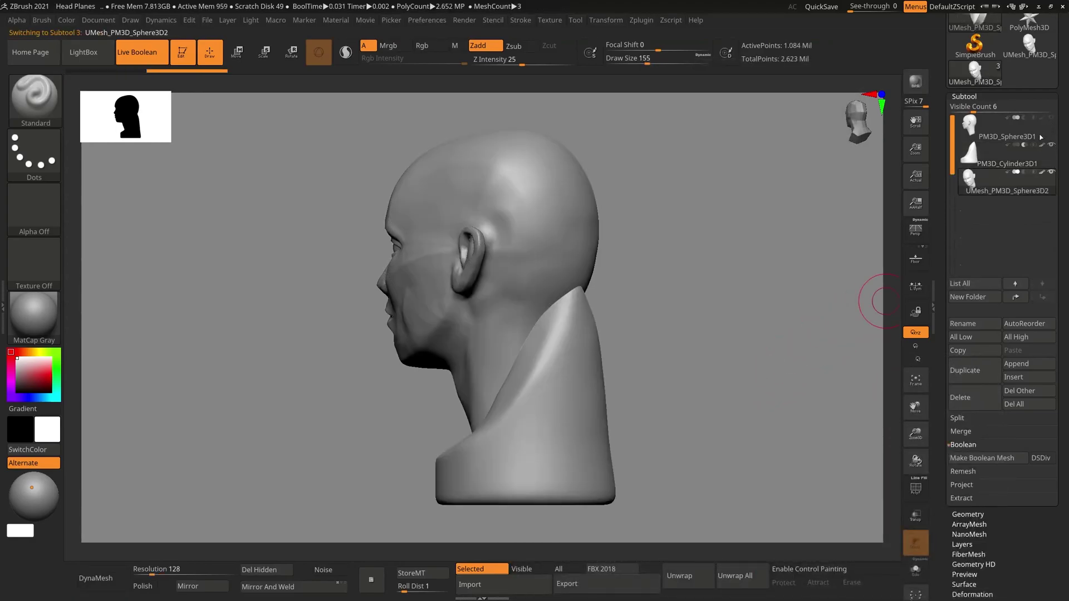
key("alt+s")
mouse_move(763, 317)
left_mouse_down()
mouse_move(678, 351)
mouse_move(715, 349)
left_mouse_up()
key("f")
key("s")
mouse_move(696, 348)
left_mouse_down()
mouse_move(711, 299)
mouse_move(716, 327)
mouse_move(620, 316)
left_mouse_up()
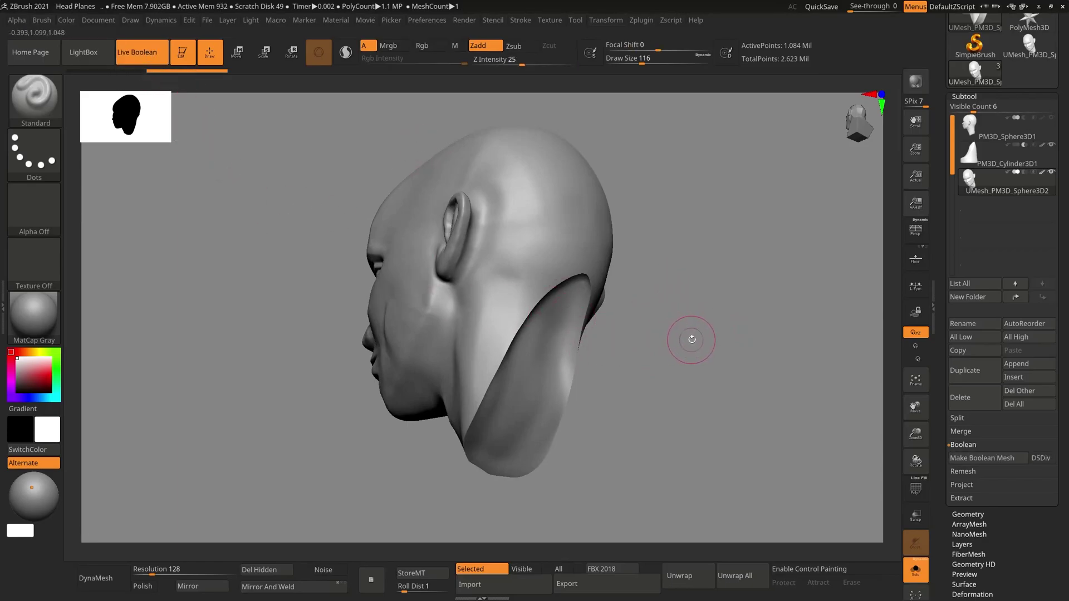
key("shift+f")
left_click_drag(692, 340, 627, 342)
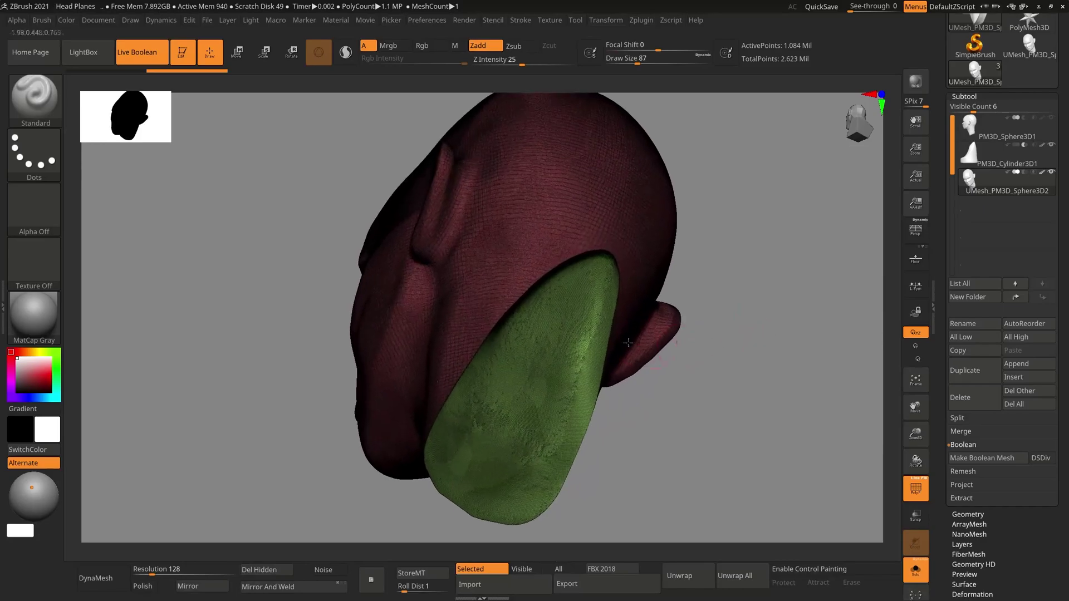
left_click_drag(718, 387, 613, 346)
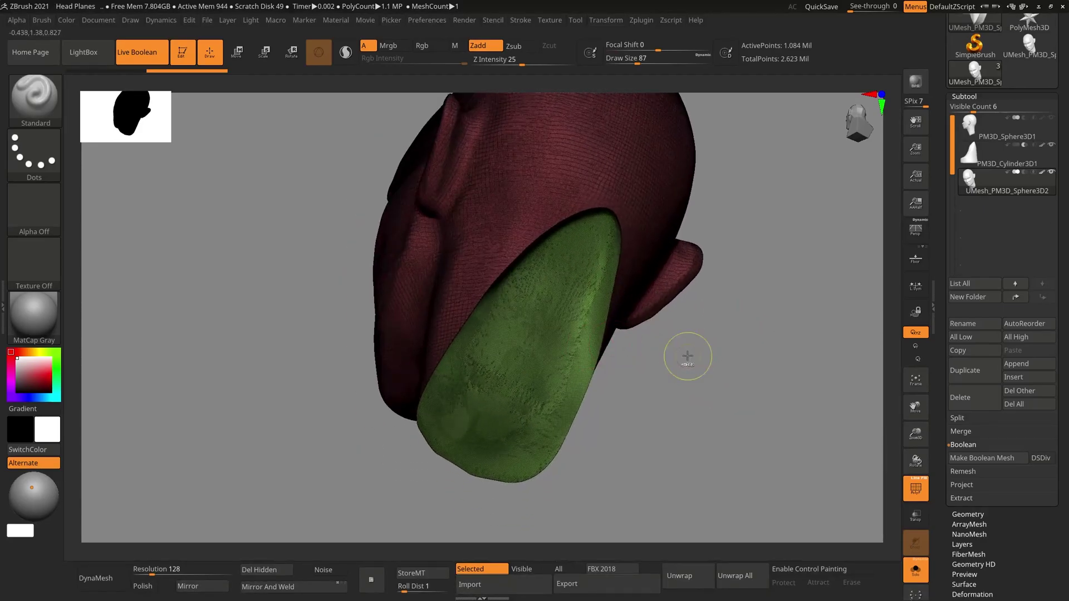
Hide the green polygroup on the neck's cut face and delete the hidden geometry
left_click(553, 351, "ctrl+shift")
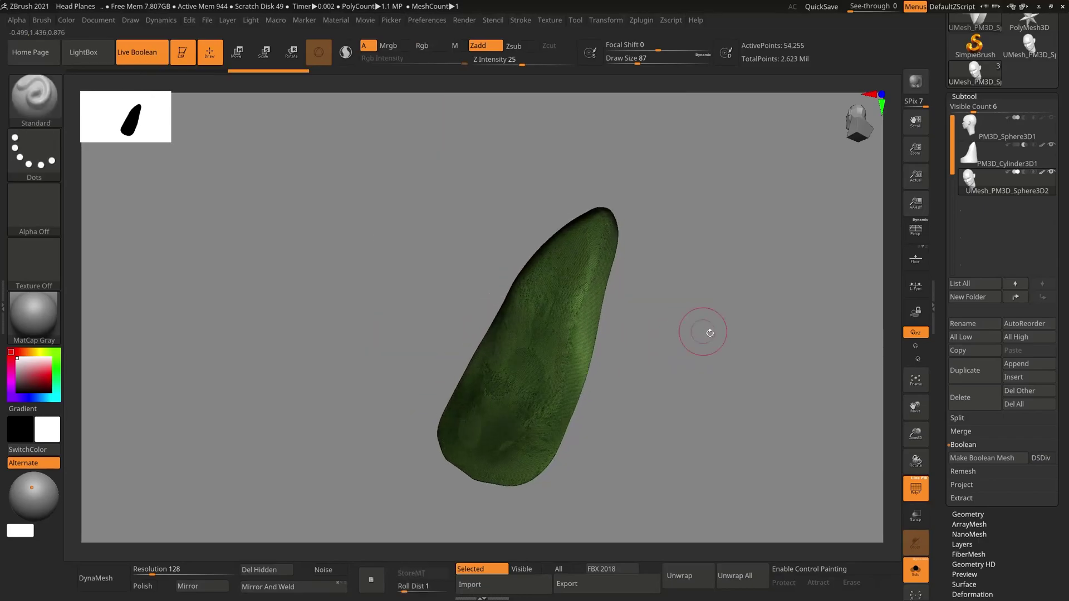
left_click_drag(825, 341, 751, 287, "ctrl+shift")
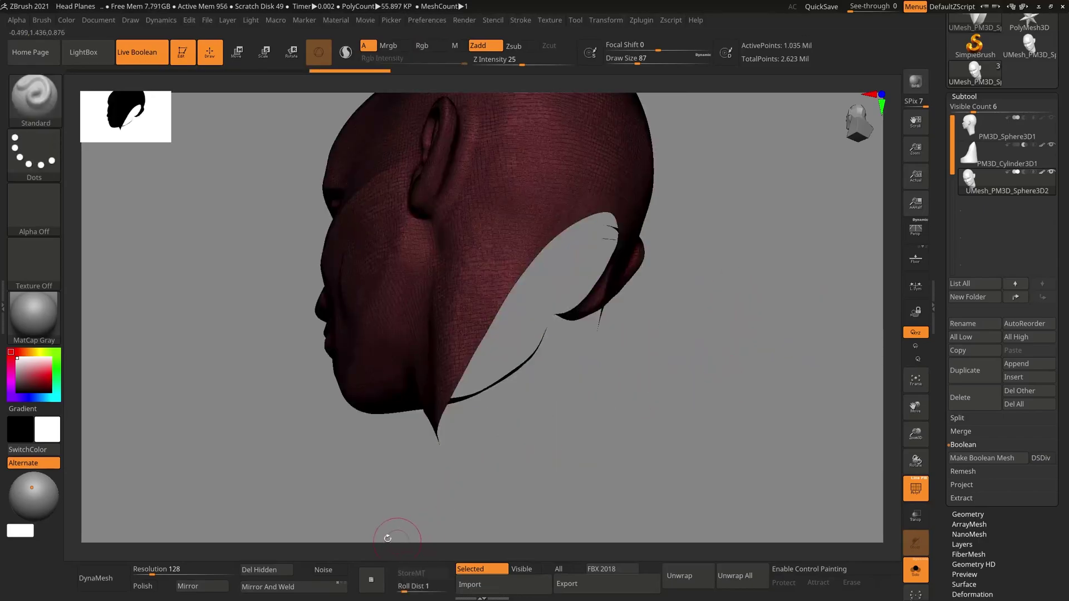
left_click(278, 571)
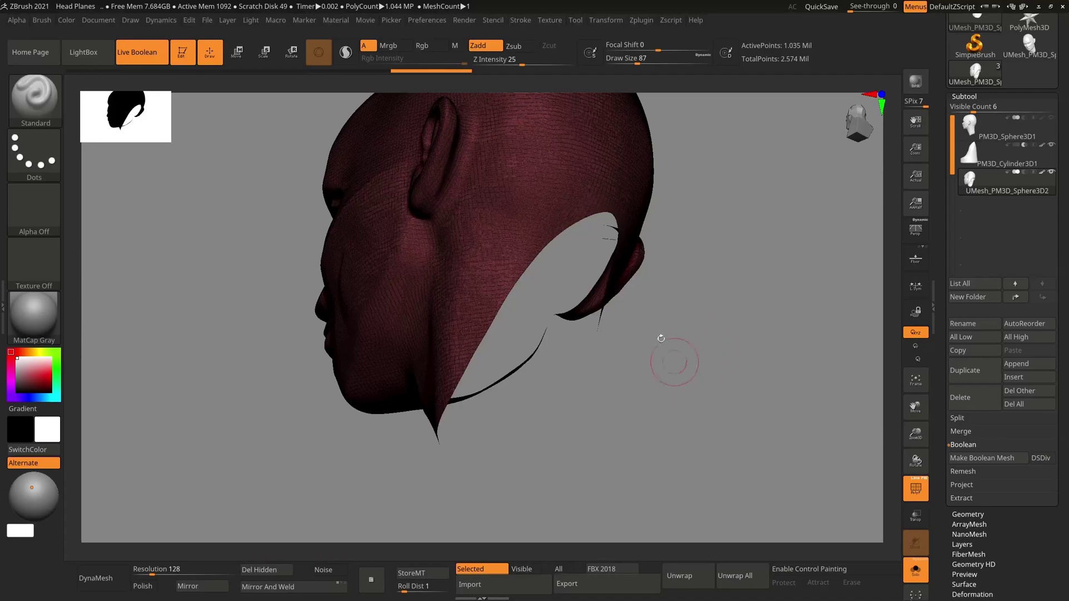
mouse_move(749, 353)
left_mouse_down()
mouse_move(733, 320)
mouse_move(715, 321)
mouse_move(747, 332)
left_mouse_up()
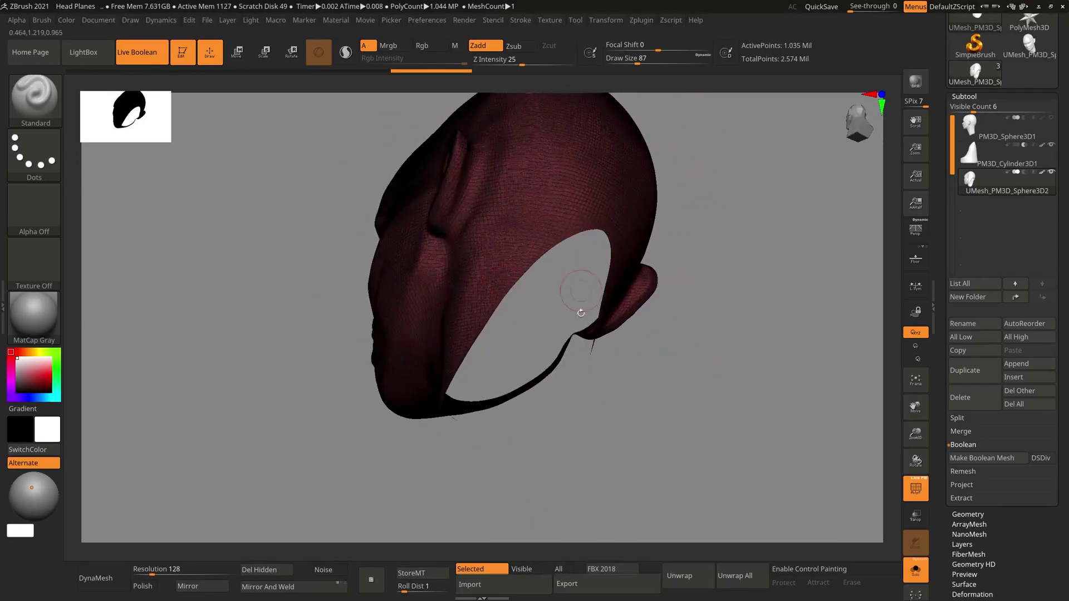
Turn on double-sided display for the opened head mesh
scroll(949, 362, "down", 5)
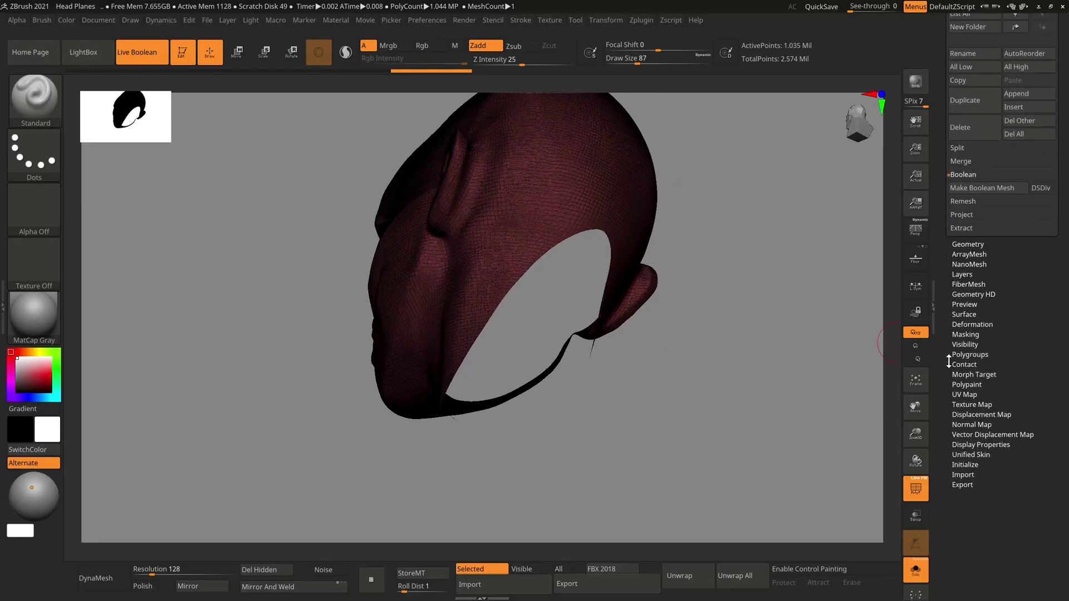
left_click(964, 444)
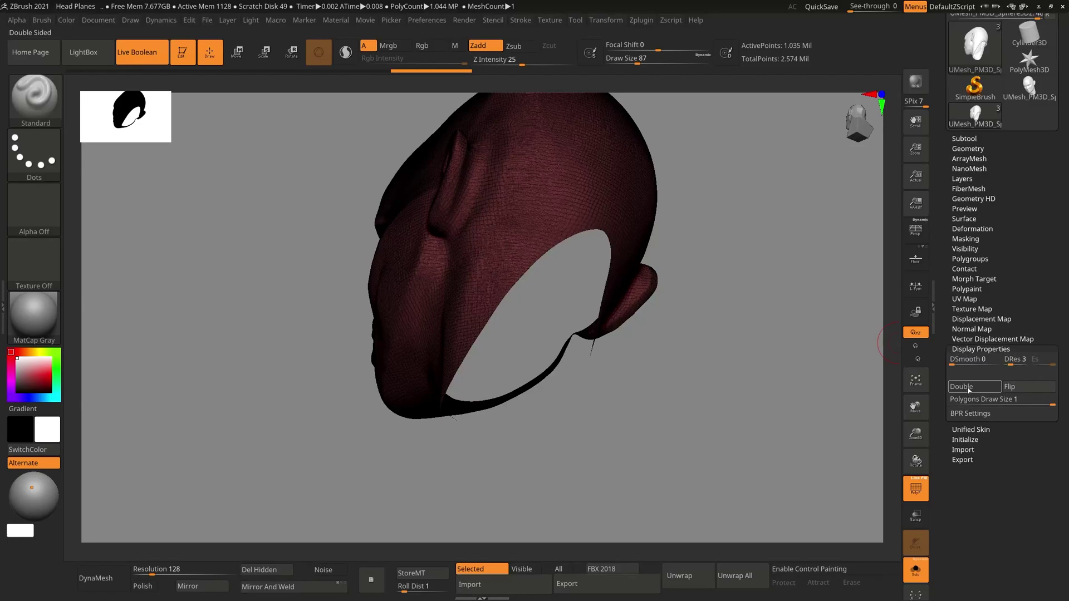
left_click(963, 386)
mouse_move(697, 355)
left_mouse_down()
mouse_move(771, 317)
mouse_move(816, 332)
mouse_move(703, 359)
left_mouse_up()
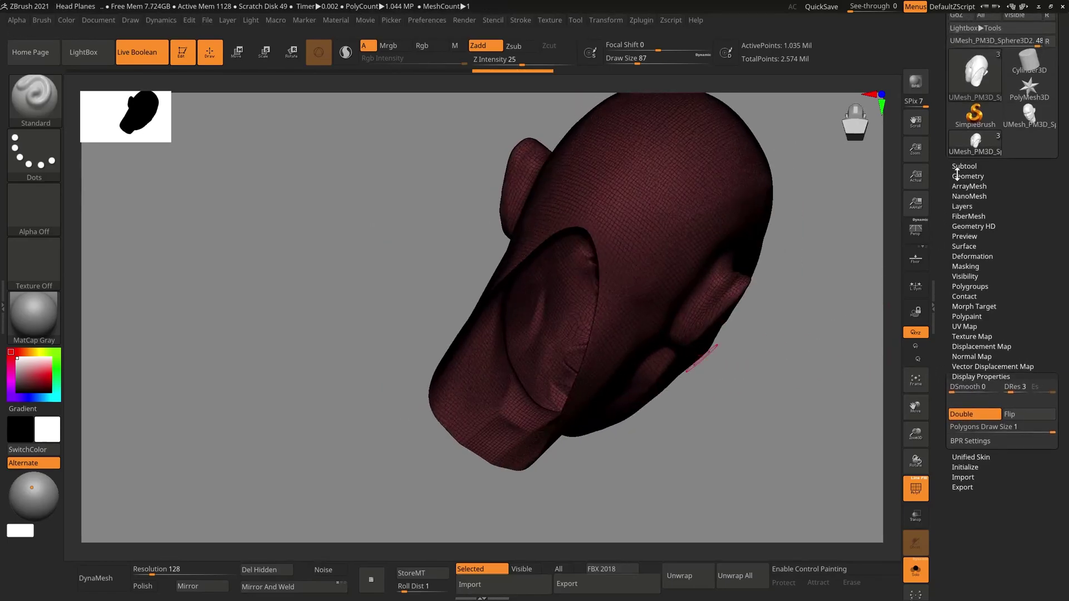
Cap the open neck cut with Close Holes and inspect it without the polyframe
left_click(958, 176)
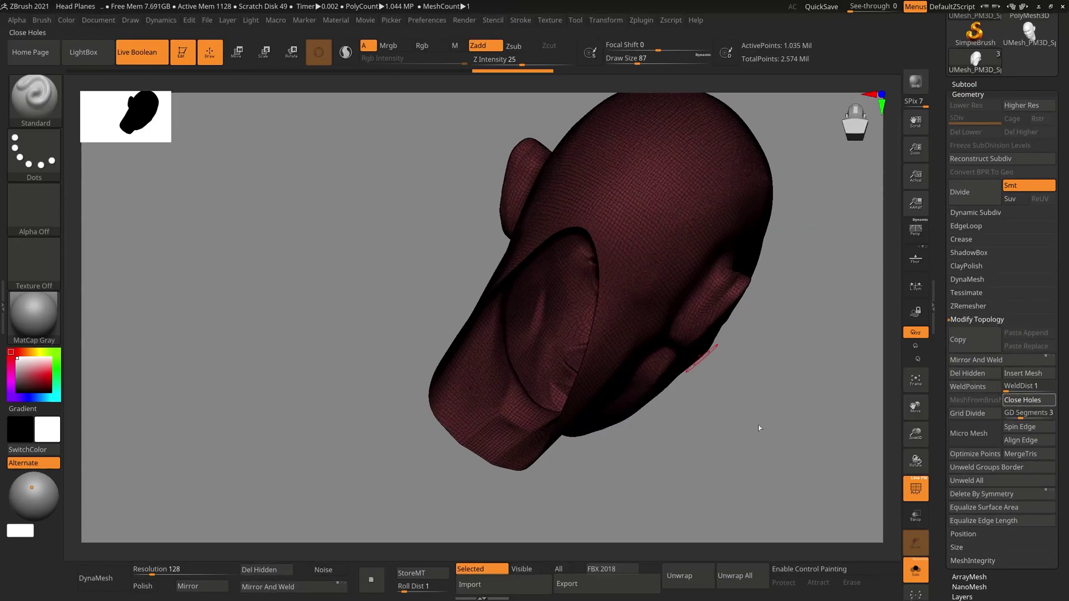
left_click_drag(778, 436, 684, 270)
key("shift+f")
mouse_move(736, 373)
left_mouse_down()
mouse_move(758, 351)
mouse_move(751, 397)
mouse_move(737, 351)
mouse_move(726, 363)
mouse_move(713, 356)
left_mouse_up()
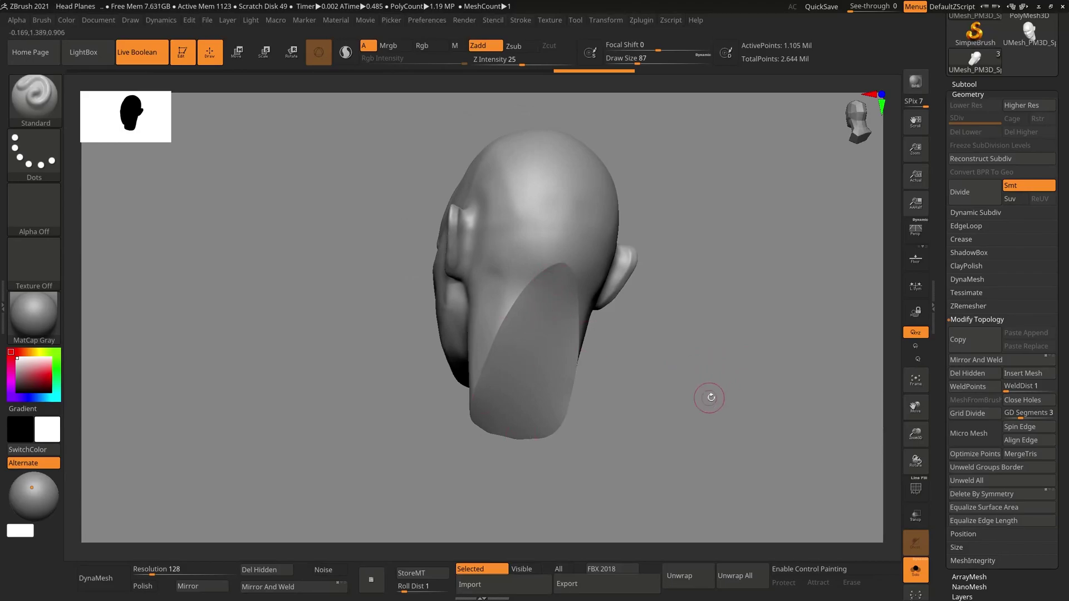
Show the polyframe, isolate and mask the neck cap's polygroup, and bring the whole head back into view
mouse_move(711, 397)
left_mouse_down()
mouse_move(729, 375)
mouse_move(687, 374)
left_mouse_up()
key("s")
key("shift+f")
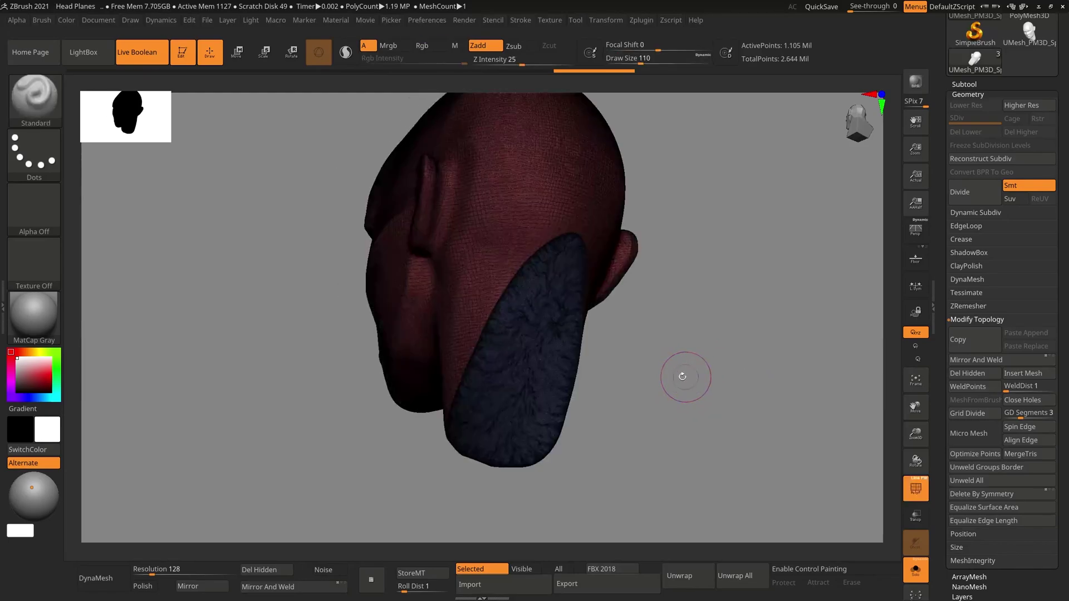
left_click(527, 366, "ctrl+shift")
left_click_drag(338, 166, 663, 542, "ctrl")
left_click_drag(703, 361, 704, 357)
key("f")
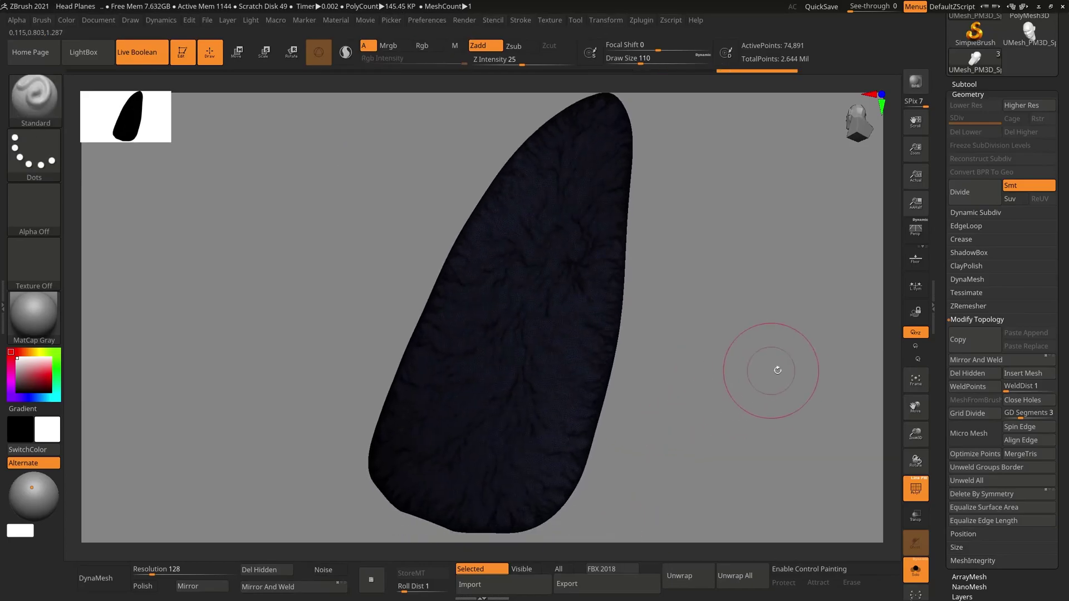
left_click(704, 372, "ctrl+shift")
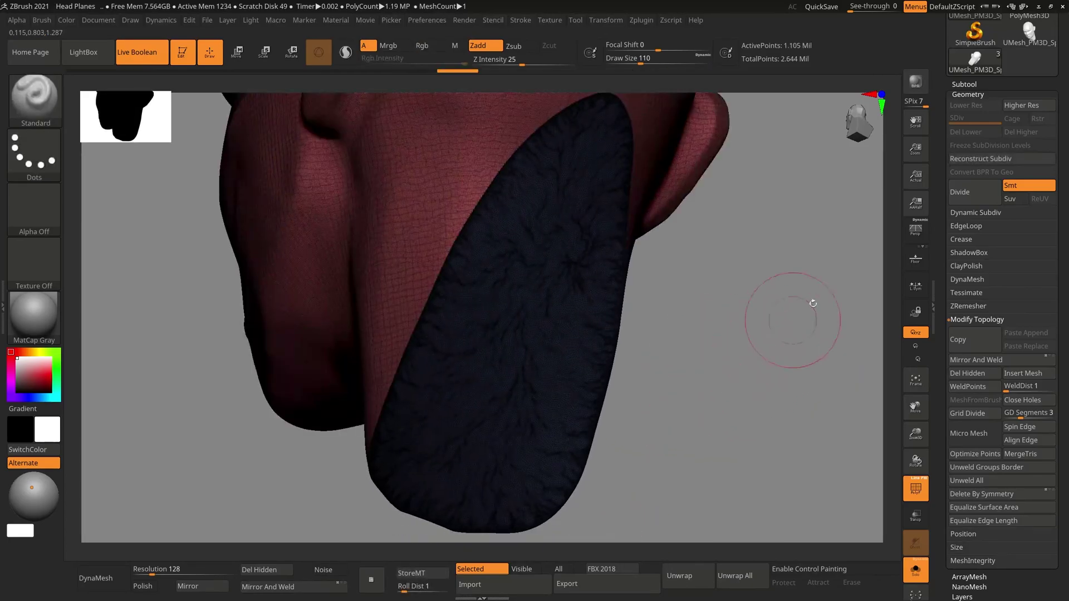
Insert an edge loop along the masked border of the neck cap and set the brush draw size to 14
scroll(968, 242, "down", 1)
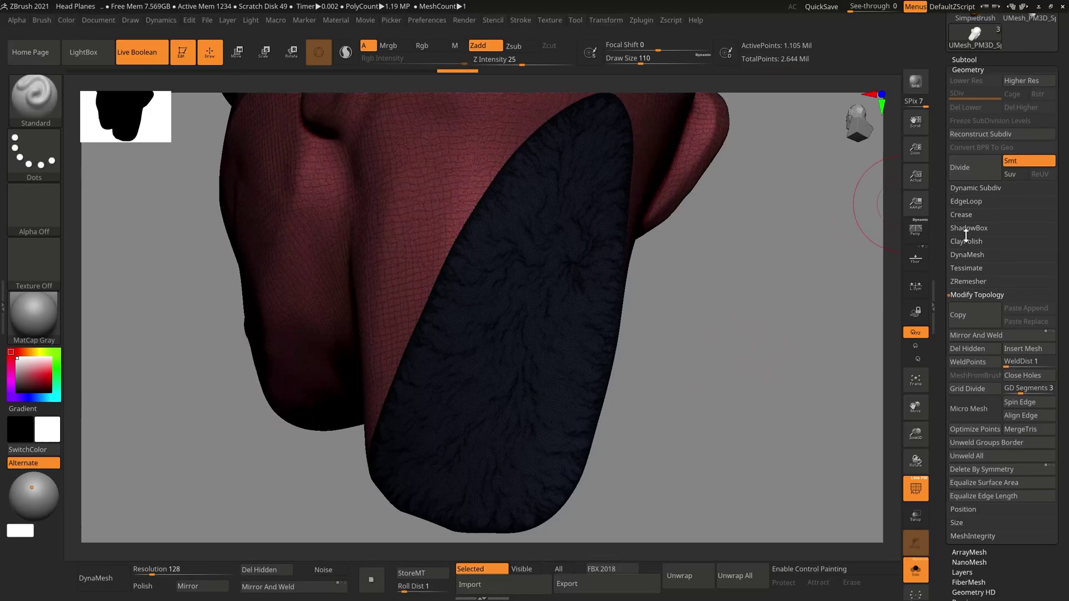
left_click(962, 204)
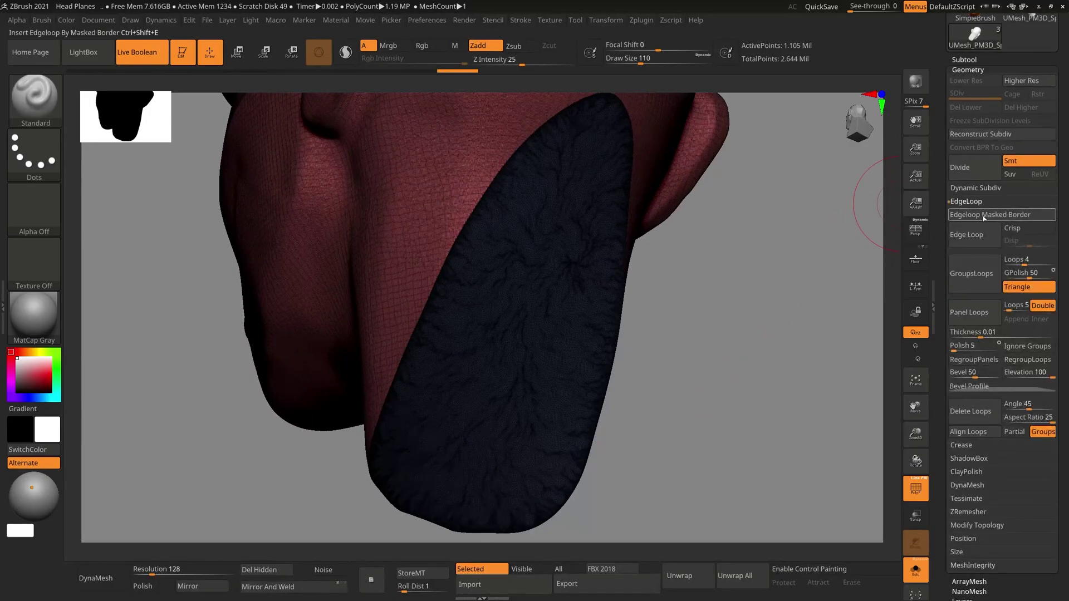
left_click_drag(692, 270, 731, 259)
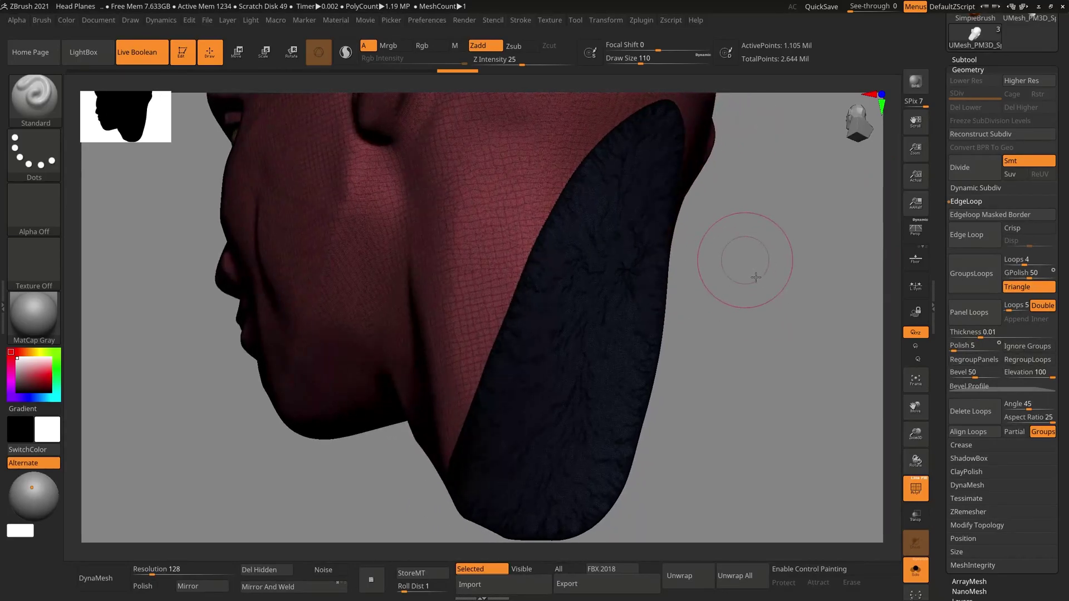
left_click_drag(775, 292, 880, 375, "alt")
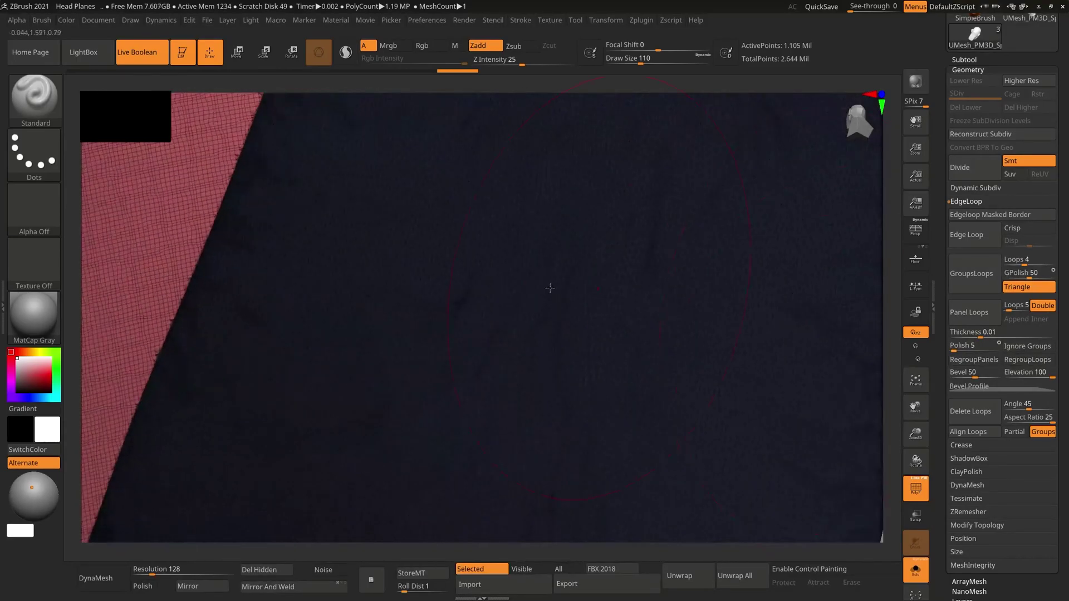
left_click_drag(321, 290, 531, 299)
right_click_drag(532, 300, 584, 327, "ctrl")
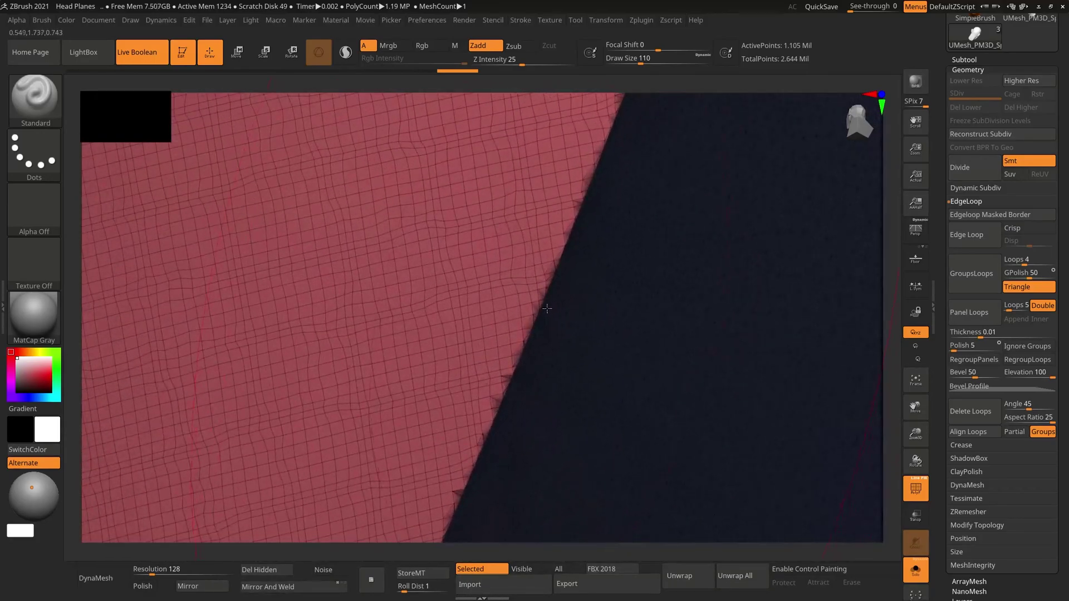
key("s")
left_click_drag(552, 288, 543, 288)
key("s")
left_click_drag(763, 277, 750, 277)
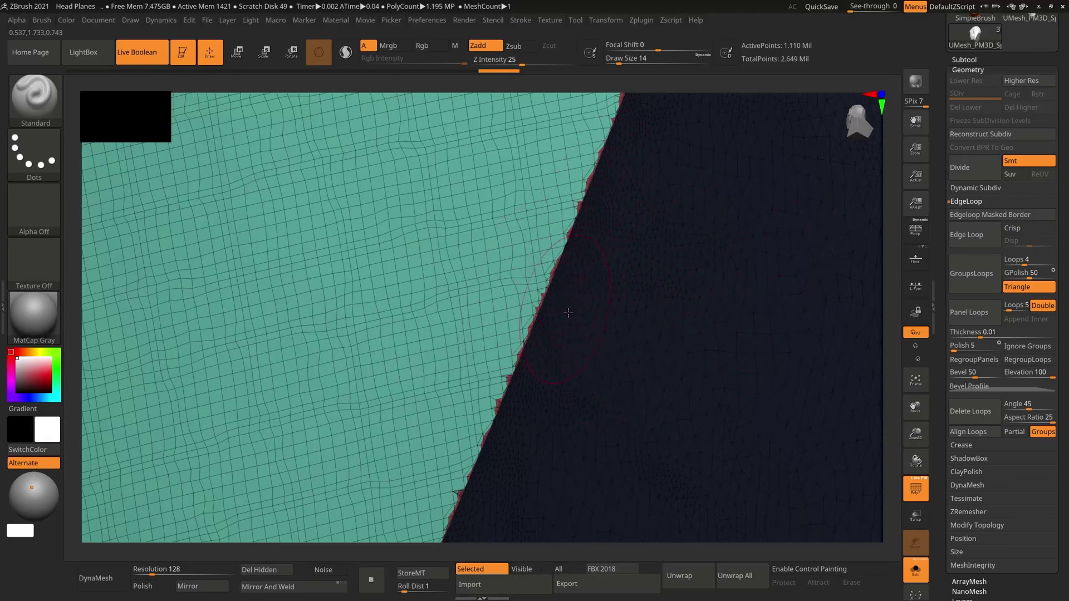
Insert two more edge loops along the masked border of the neck cap and check the border with the whole head in view
left_click(984, 215)
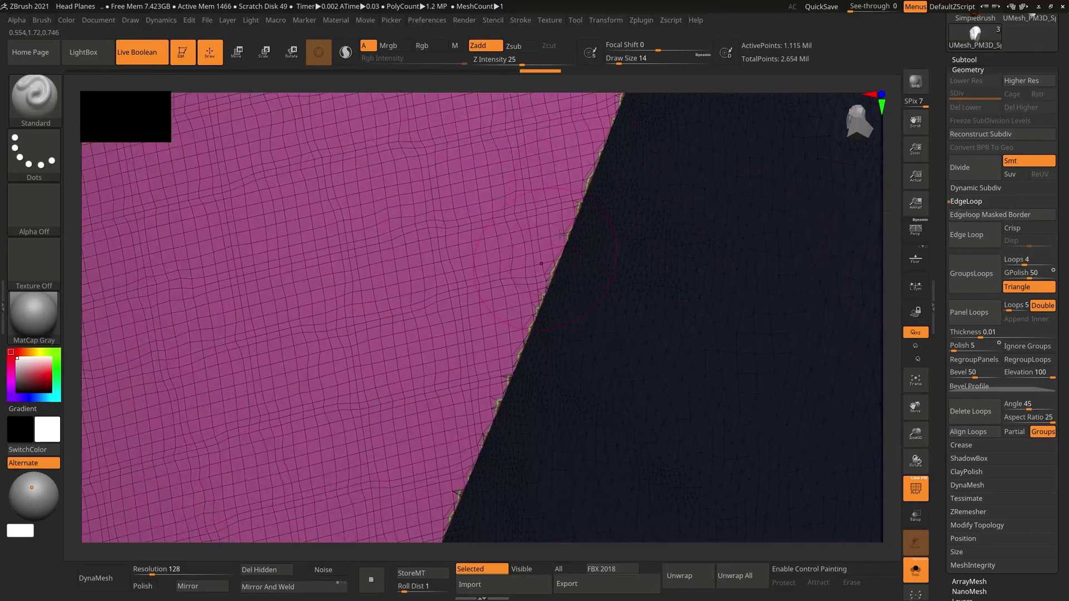
left_click(968, 210)
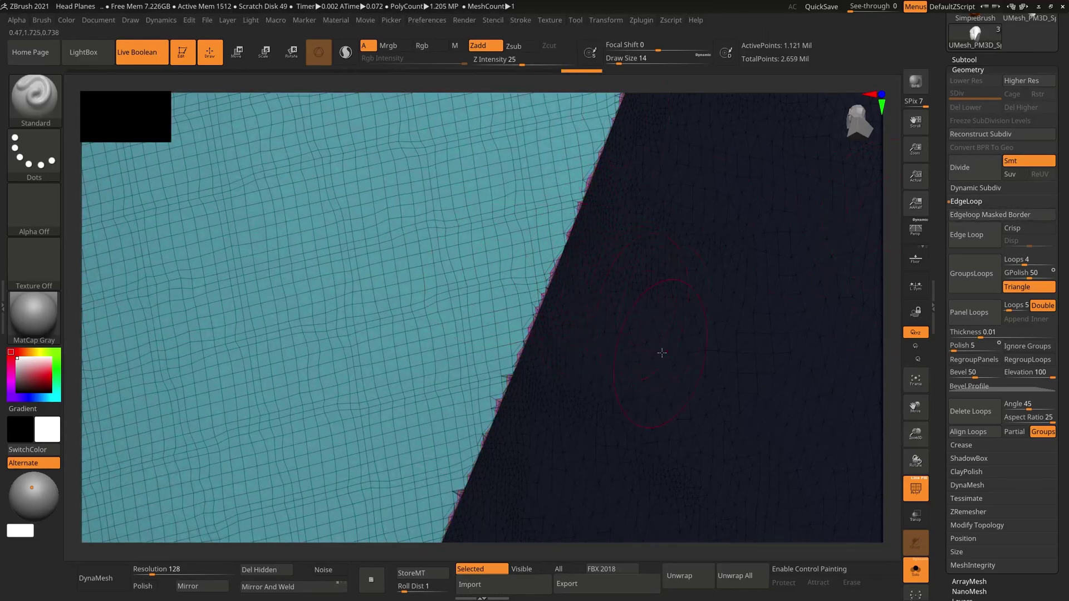
right_click_drag(612, 289, 493, 233, "alt")
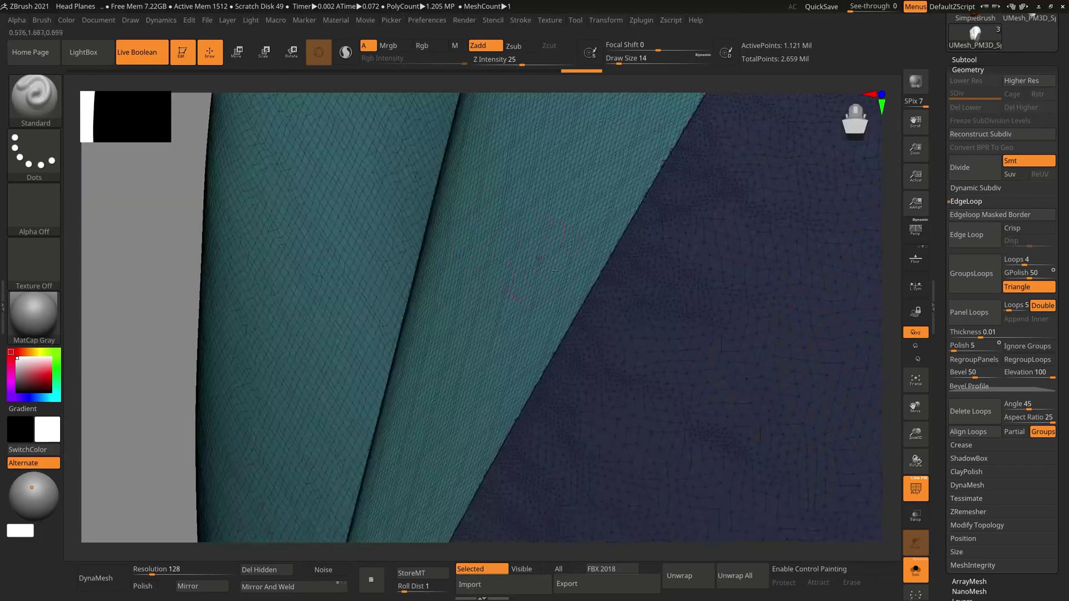
key("f")
right_click_drag(669, 309, 485, 286)
Invert the mask so only the neck cap is editable and centre the move gizmo on the cap
key("w")
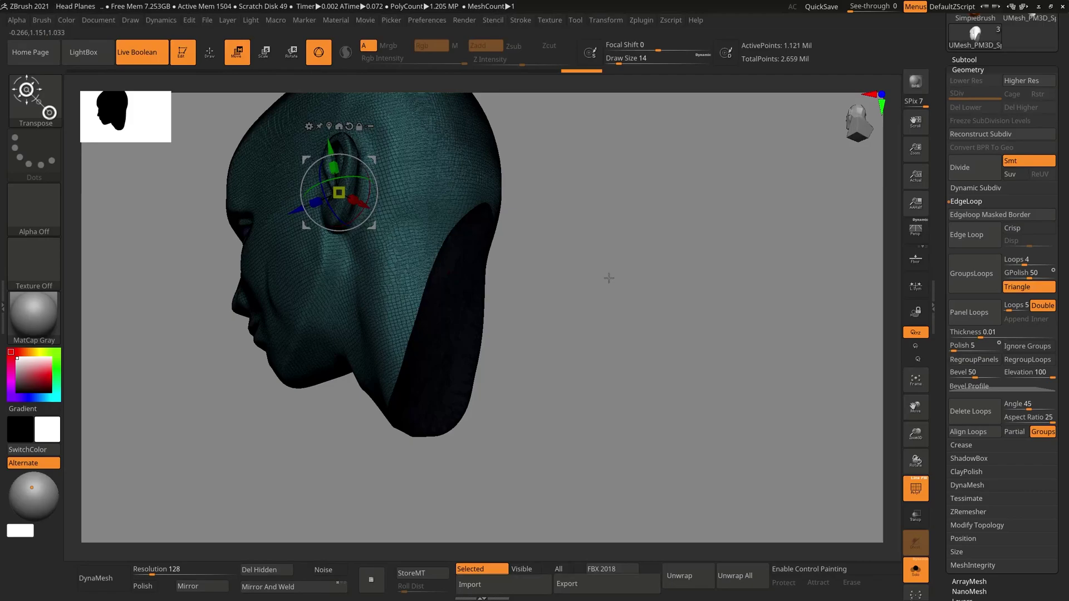
key("ctrl")
left_click(650, 293, "ctrl")
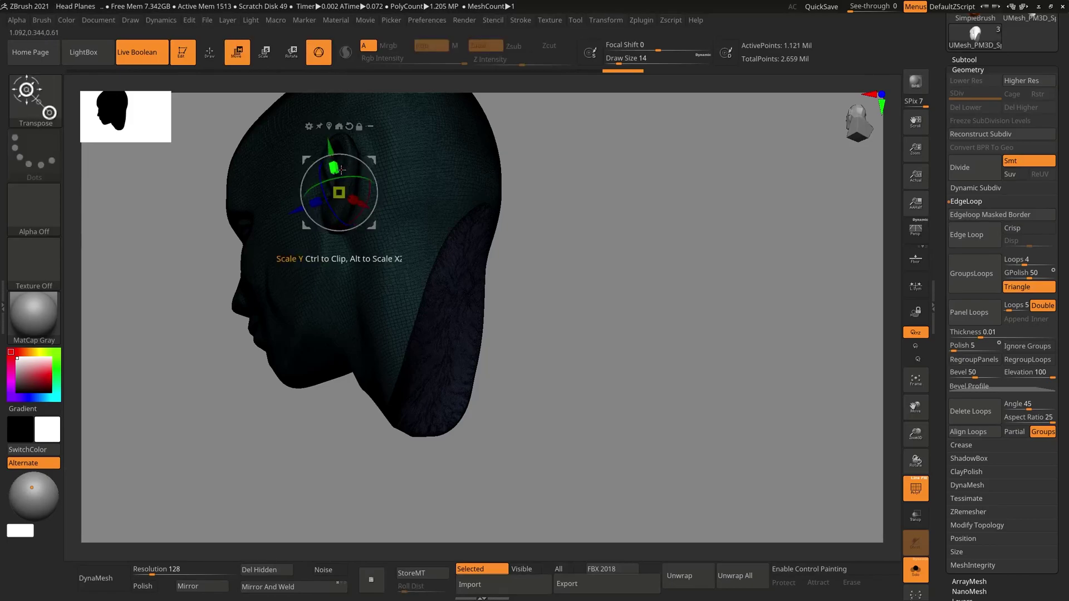
left_click(329, 126)
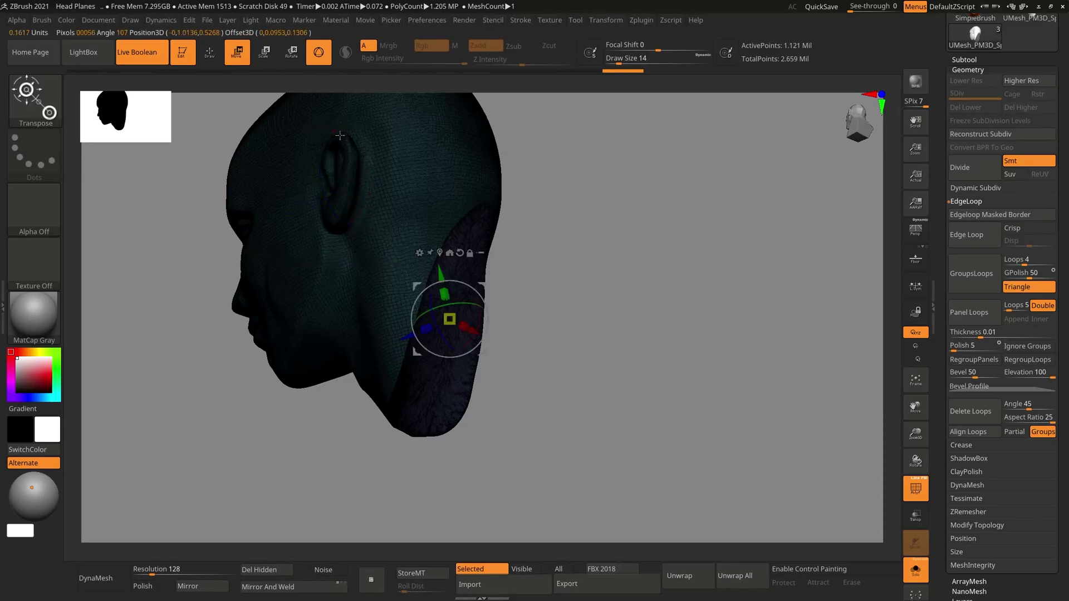
Uniformly scale the neck cap down to about 0.88, shift it slightly outward from the head, and hide the polyframe
left_click_drag(586, 294, 573, 304)
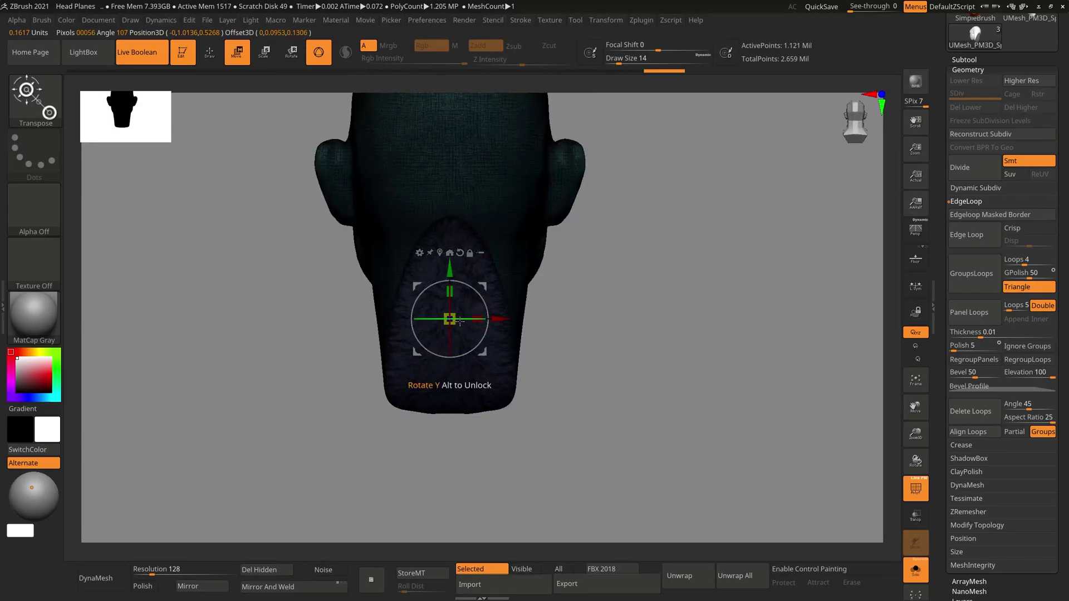
key("shift+f")
key("shift+f")
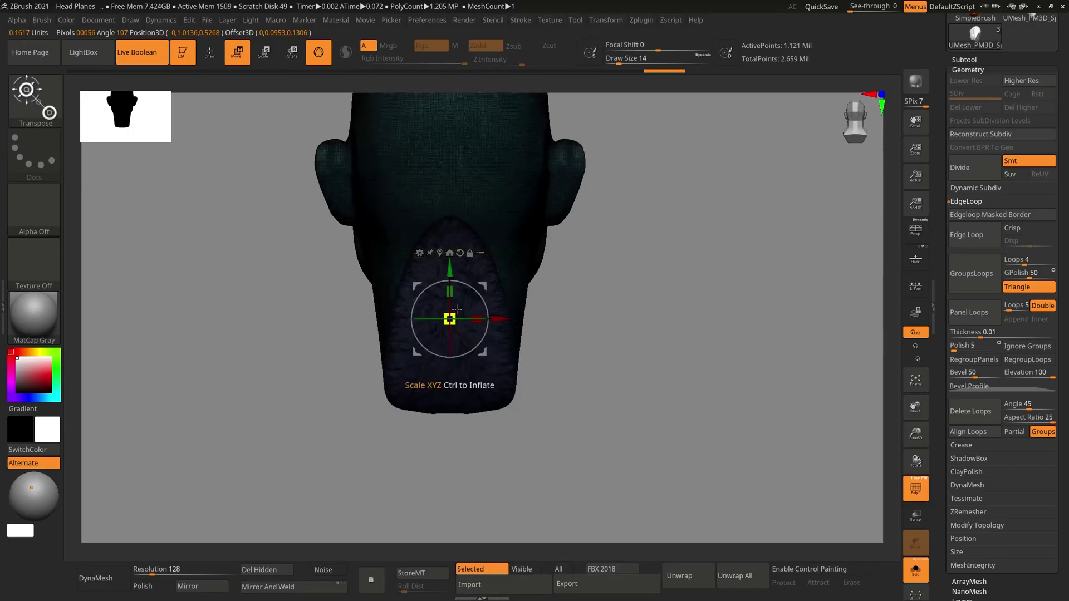
left_click_drag(455, 313, 450, 318)
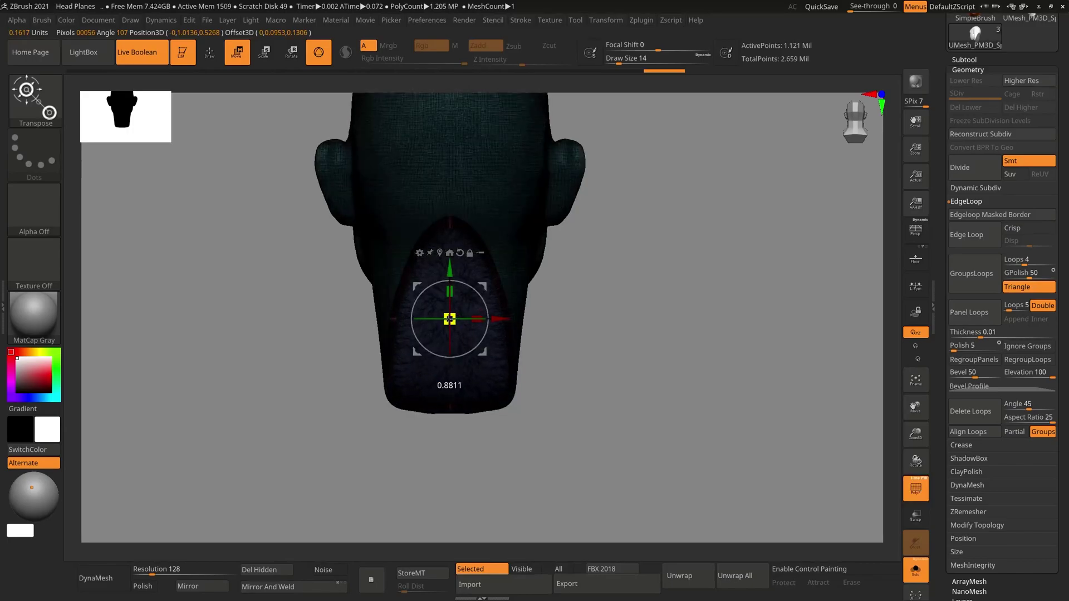
left_click_drag(630, 280, 639, 279)
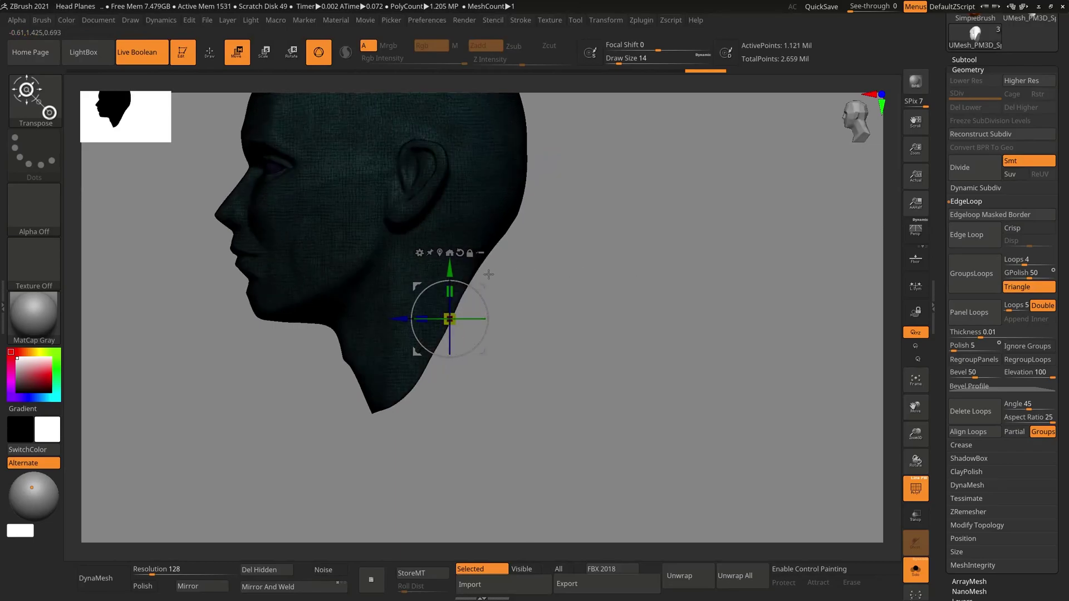
left_click_drag(484, 286, 515, 295)
key("shift+f")
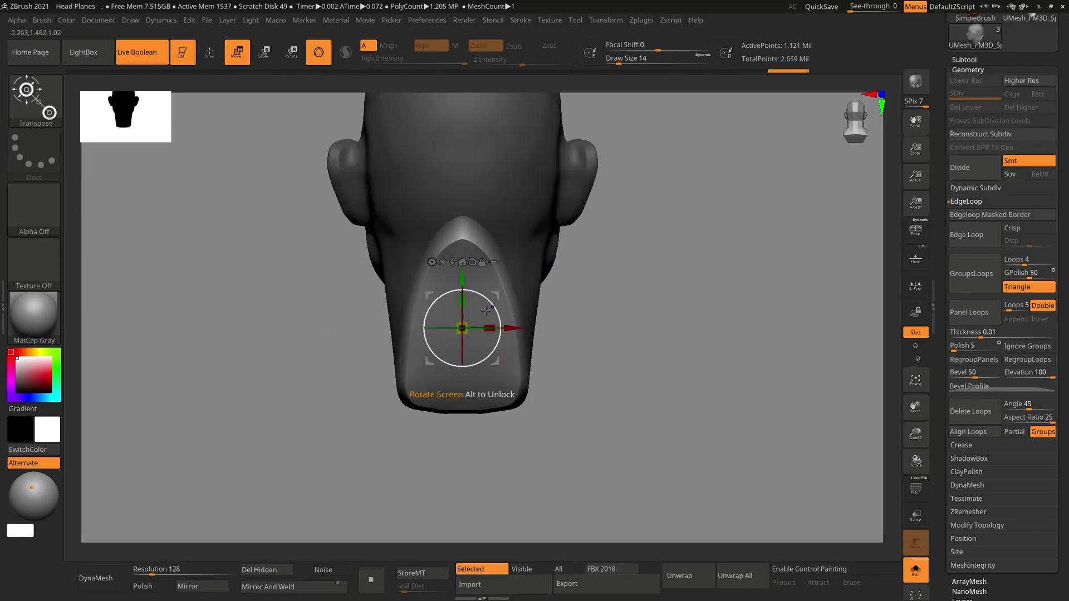
left_click_drag(468, 323, 469, 324)
left_click_drag(627, 284, 632, 284)
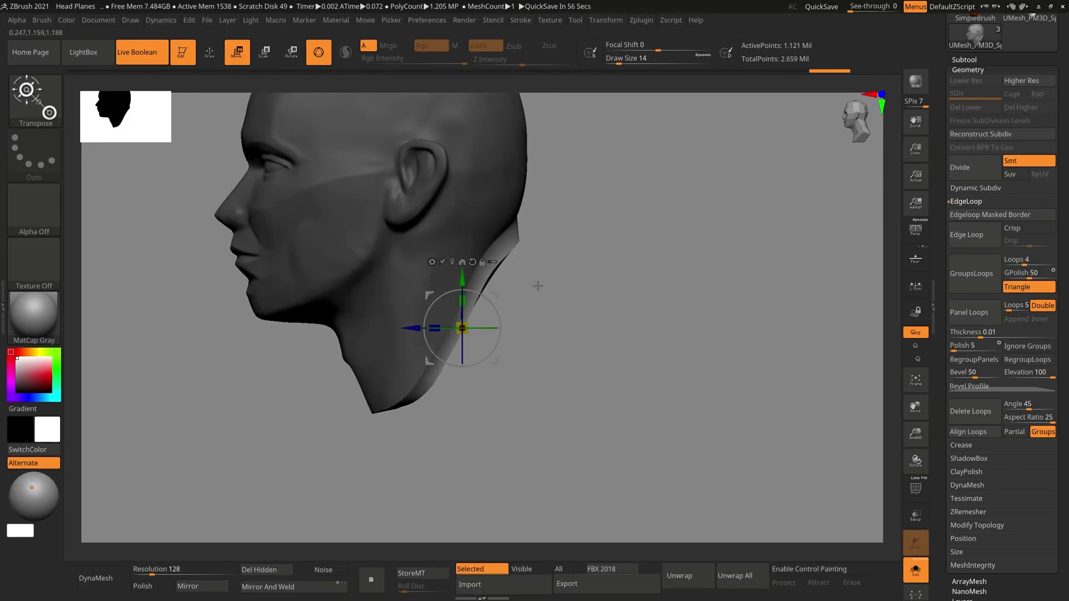
Smooth the rim around the neck cut with Sculptris Pro turned on and a draw size of 75
key("q")
mouse_move(565, 291)
left_mouse_down()
mouse_move(543, 280)
mouse_move(590, 274)
mouse_move(577, 275)
left_mouse_up()
key("s")
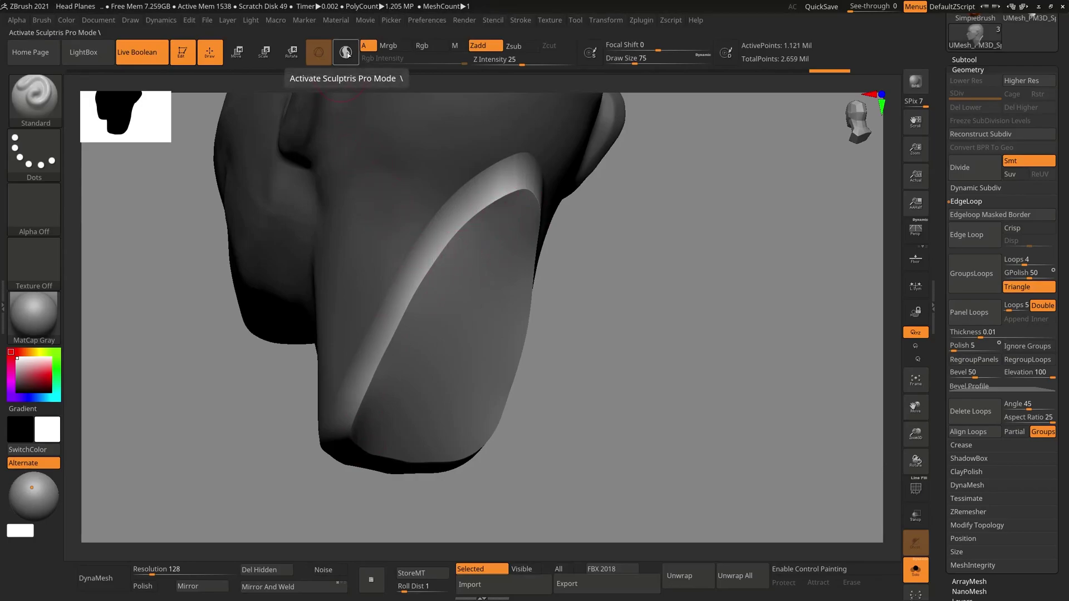
left_click(345, 53)
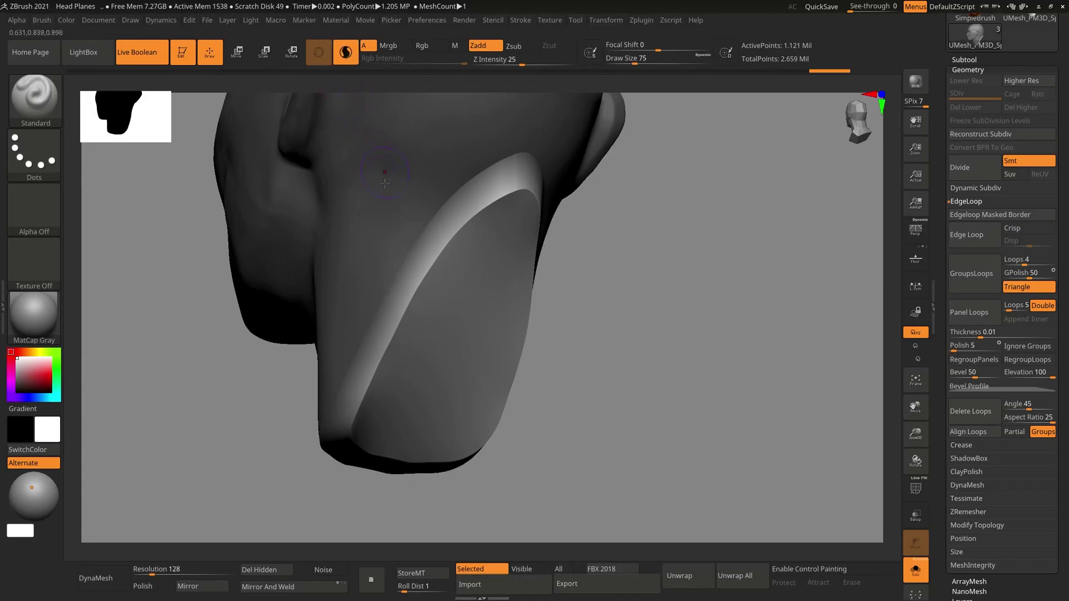
left_click_drag(497, 200, 518, 193, "shift")
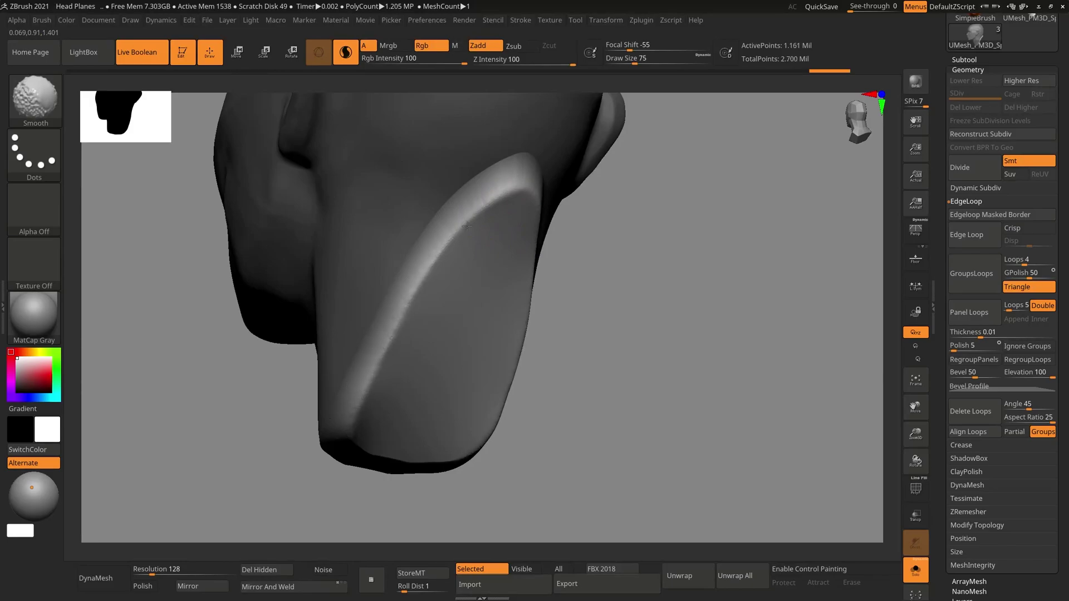
left_click_drag(514, 185, 489, 205, "shift")
left_click_drag(623, 345, 663, 267, "alt")
left_click_drag(387, 393, 393, 427, "shift")
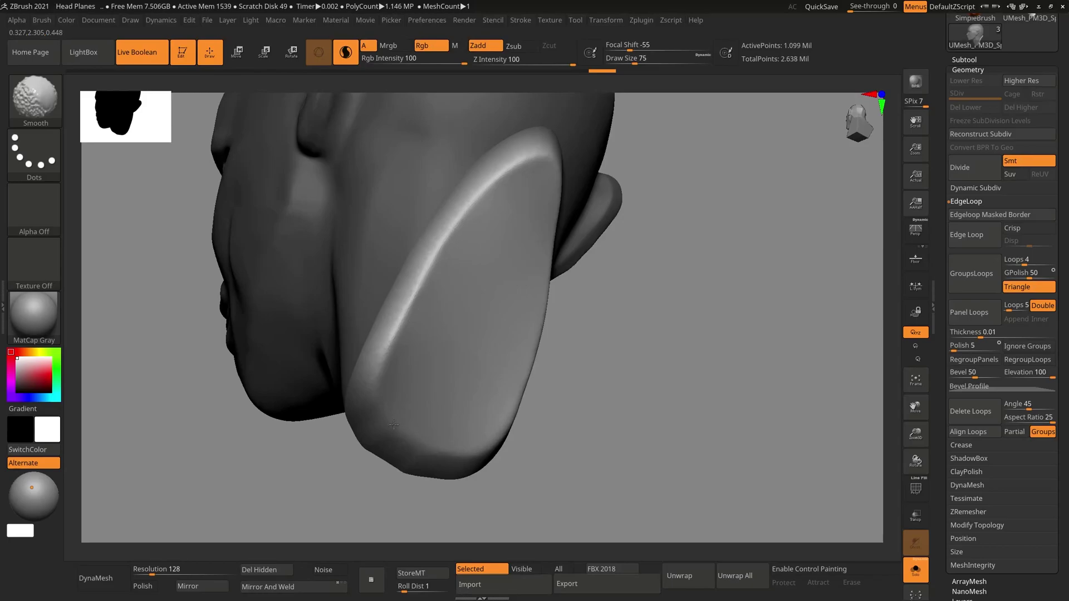
mouse_move(641, 344)
left_mouse_down()
mouse_move(666, 279)
mouse_move(705, 332)
mouse_move(676, 282)
mouse_move(657, 310)
mouse_move(685, 309)
mouse_move(656, 320)
mouse_move(754, 341)
mouse_move(664, 343)
mouse_move(692, 310)
mouse_move(673, 341)
mouse_move(671, 323)
mouse_move(661, 327)
mouse_move(731, 321)
left_mouse_up()
key("alt+s")
key("ctrl+shift+s")
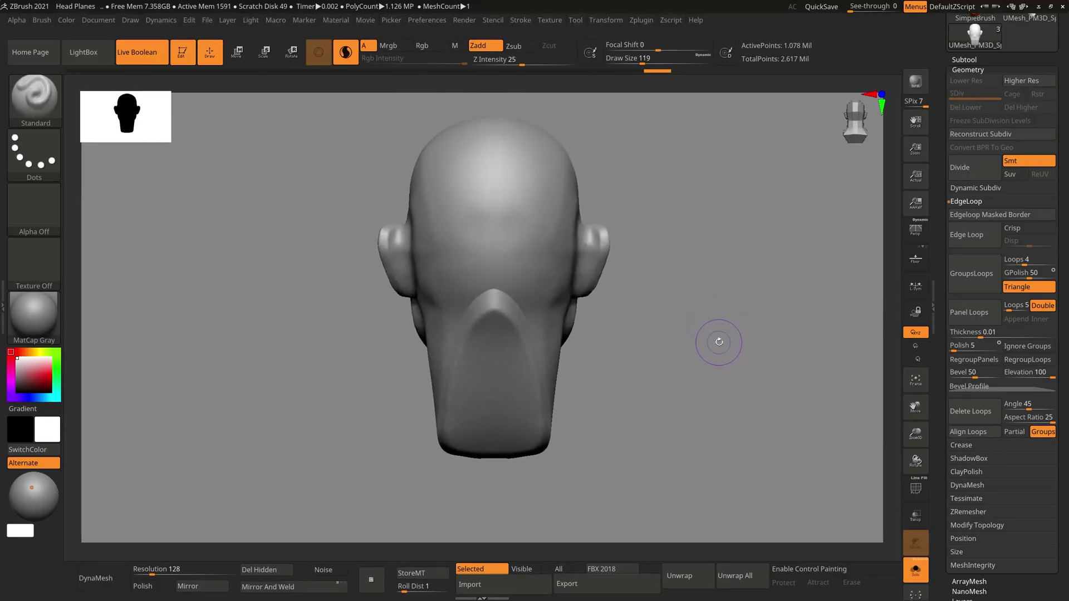
key("b")
key("i")
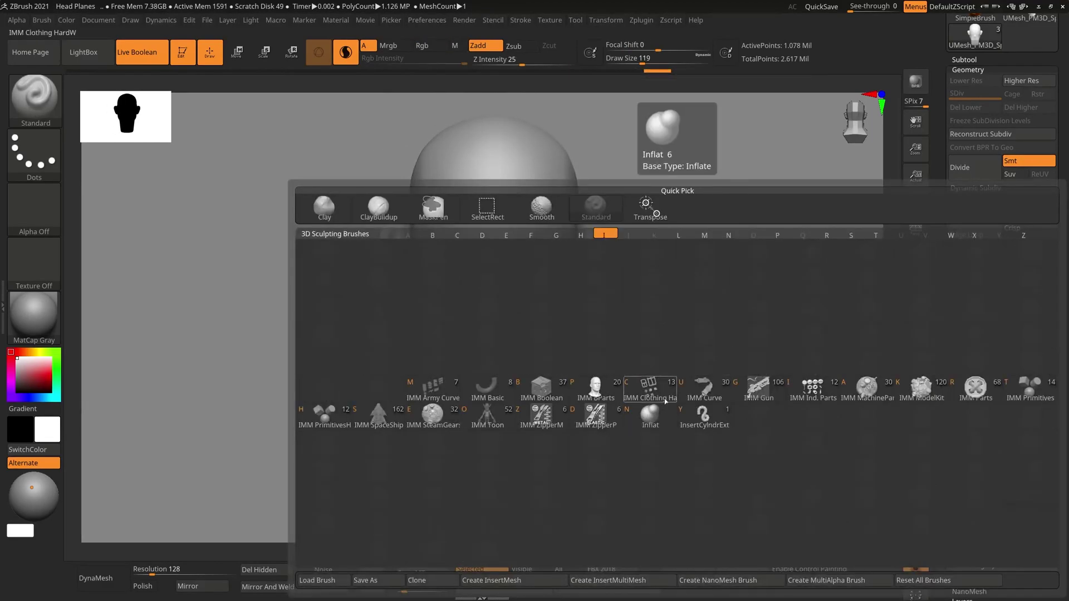
key("h")
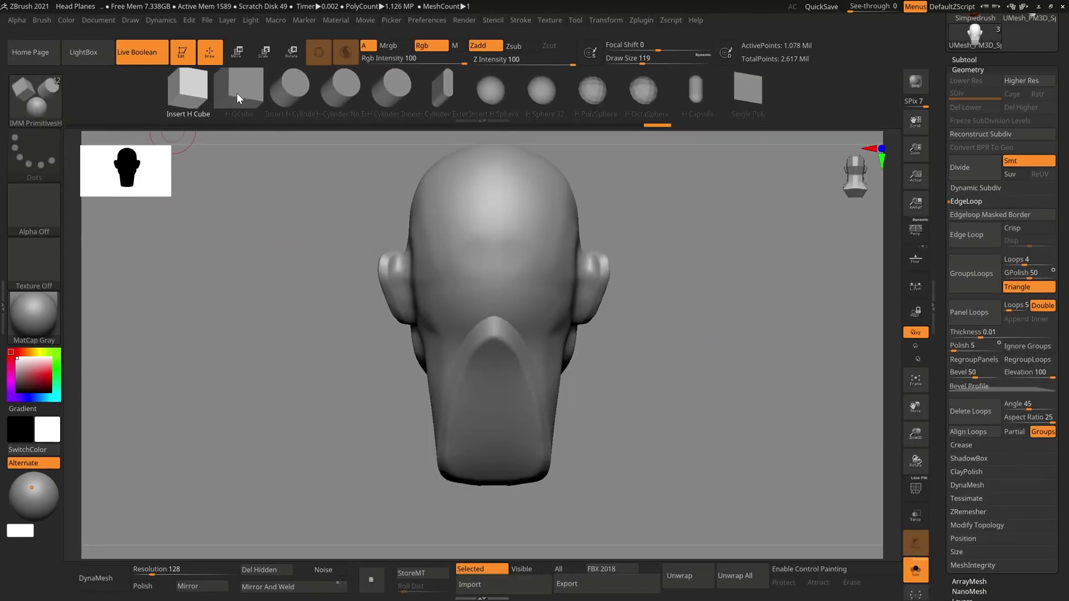
Insert a QCube from the IMM Primitives brush on the middle of the neck cap
key("b")
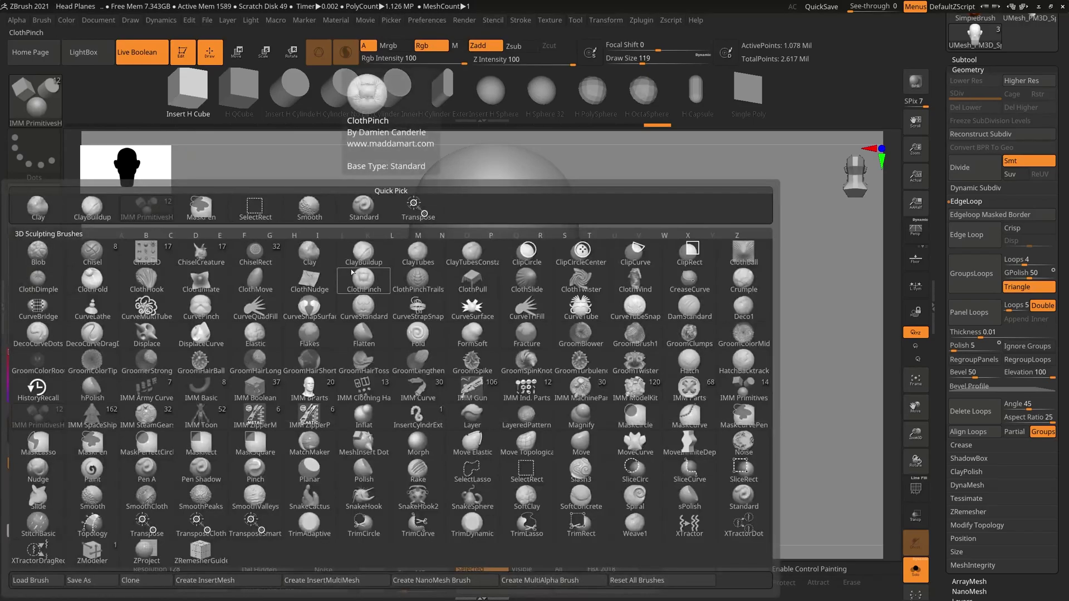
key("i")
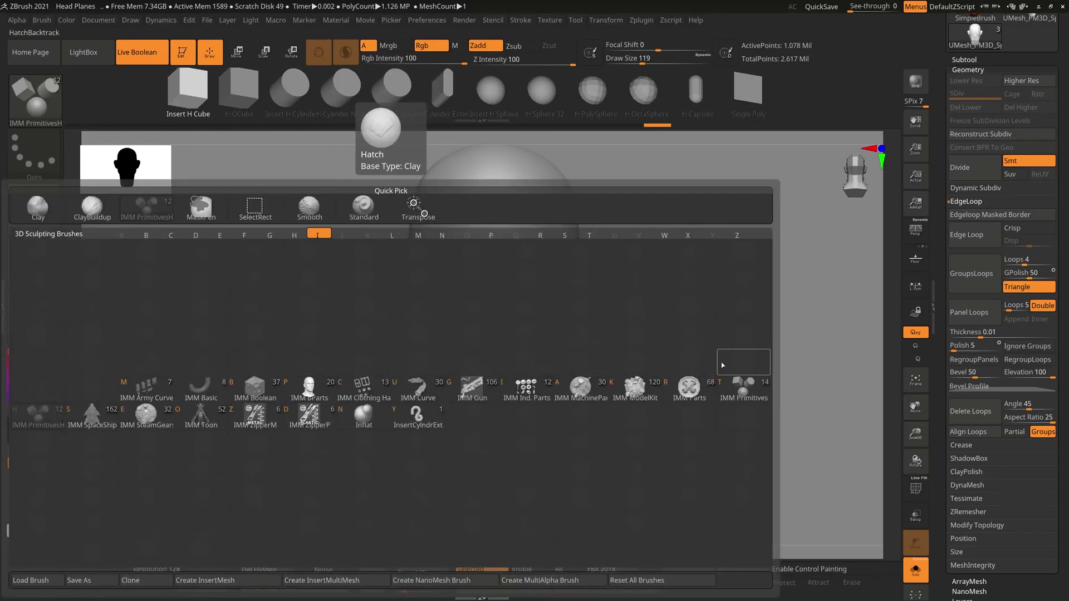
key("t")
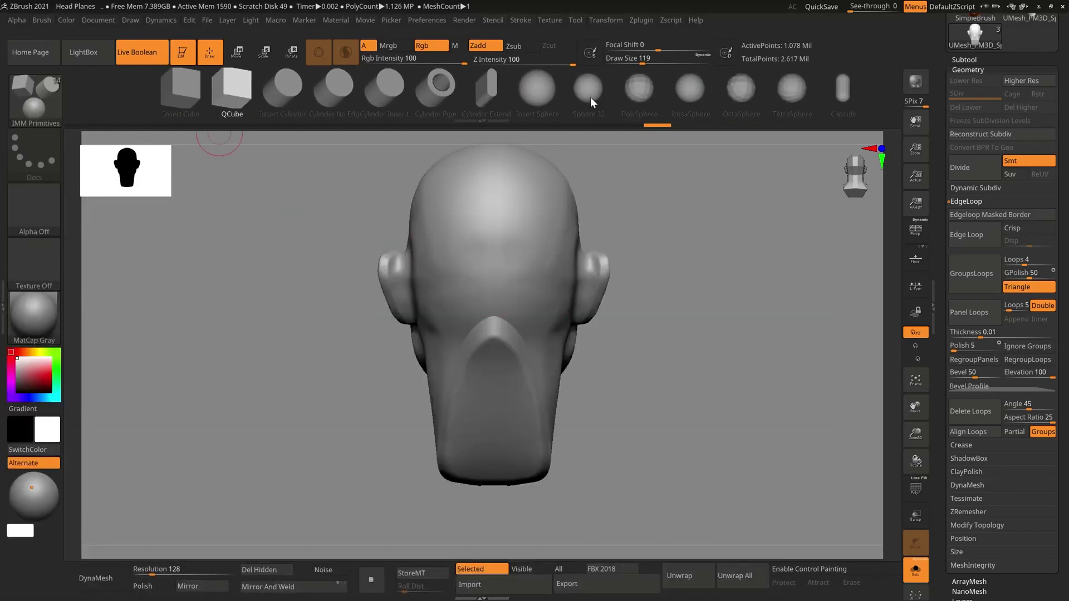
left_click(192, 89)
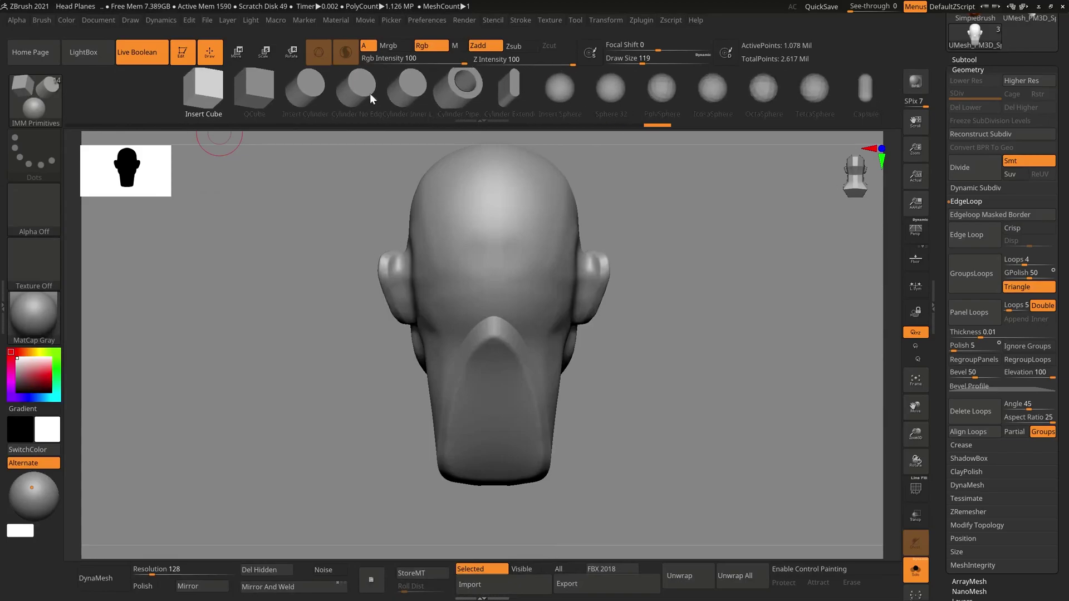
left_click(253, 88)
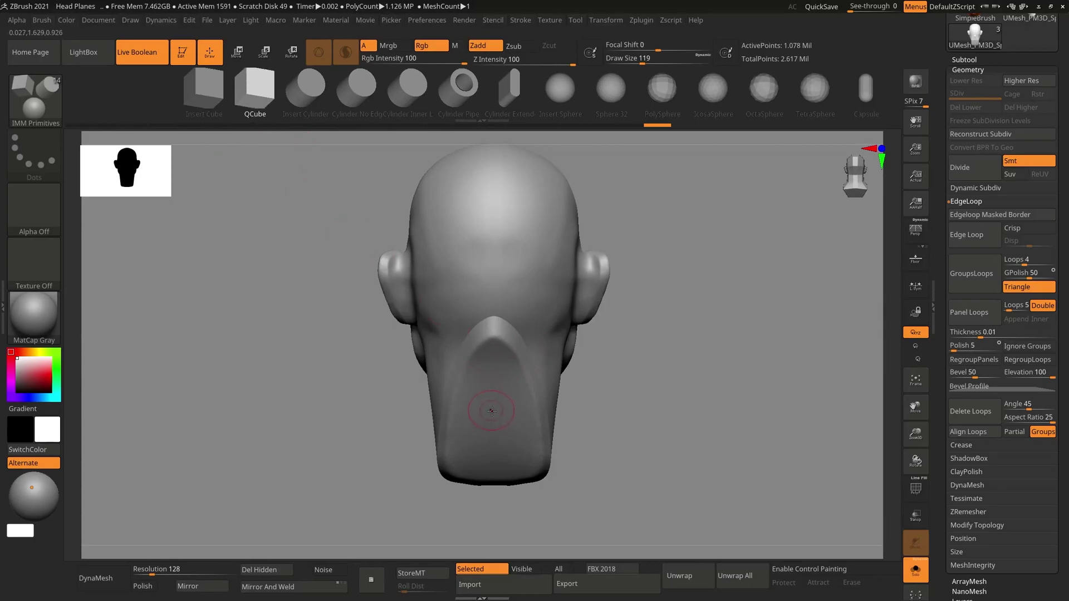
left_click_drag(491, 411, 494, 438)
Position and tilt the inserted cube so it extends down and back from the neck cut, adjusting its size
key("e")
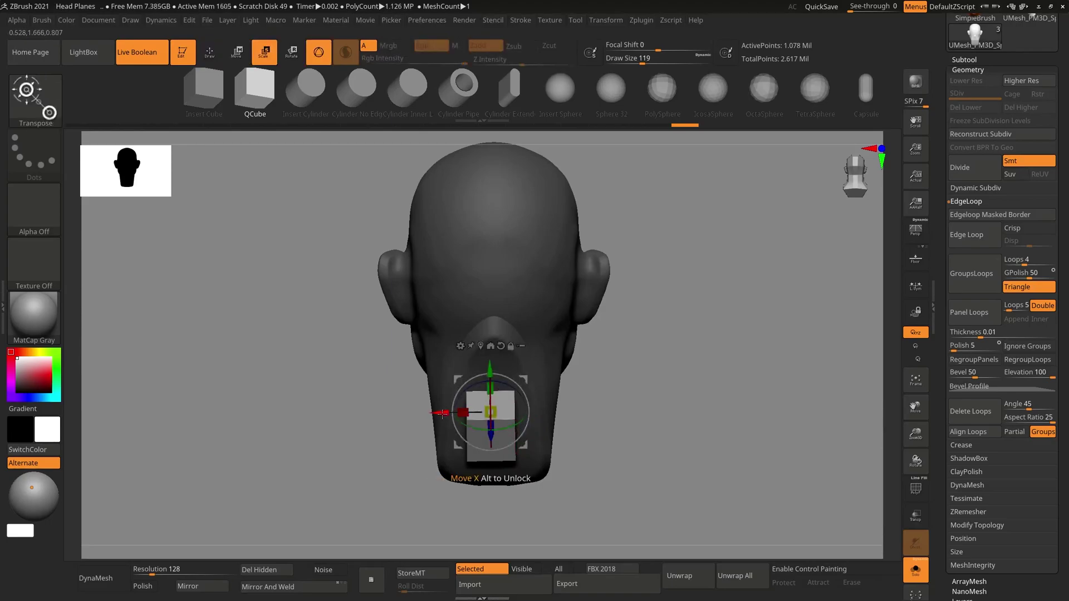
left_click_drag(442, 414, 445, 414)
left_click_drag(682, 348, 718, 351, "shift")
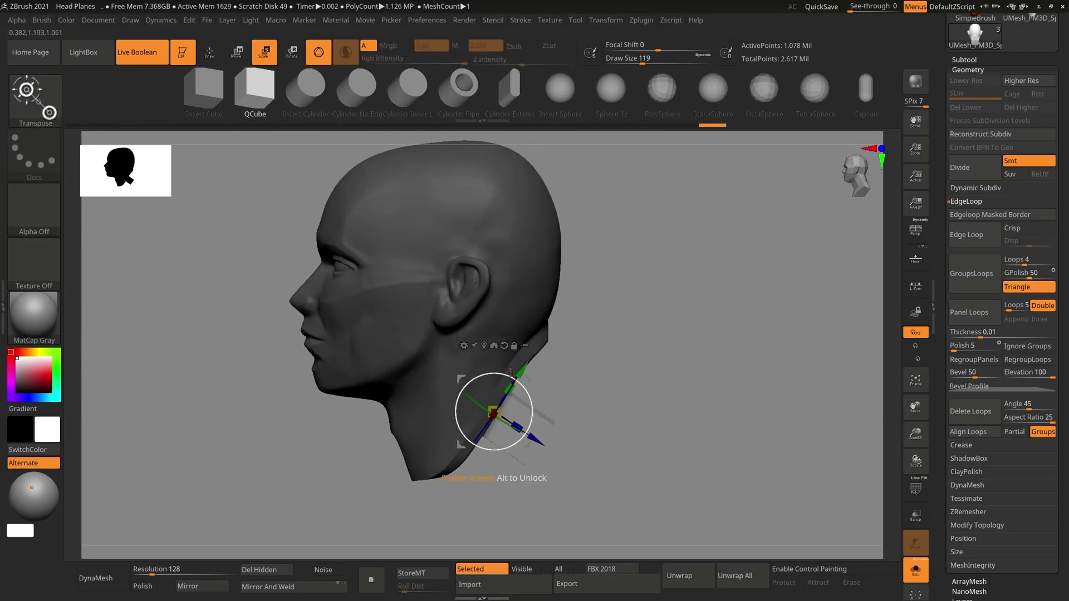
mouse_move(512, 384)
left_mouse_down()
mouse_move(513, 400)
mouse_move(522, 393)
left_mouse_up()
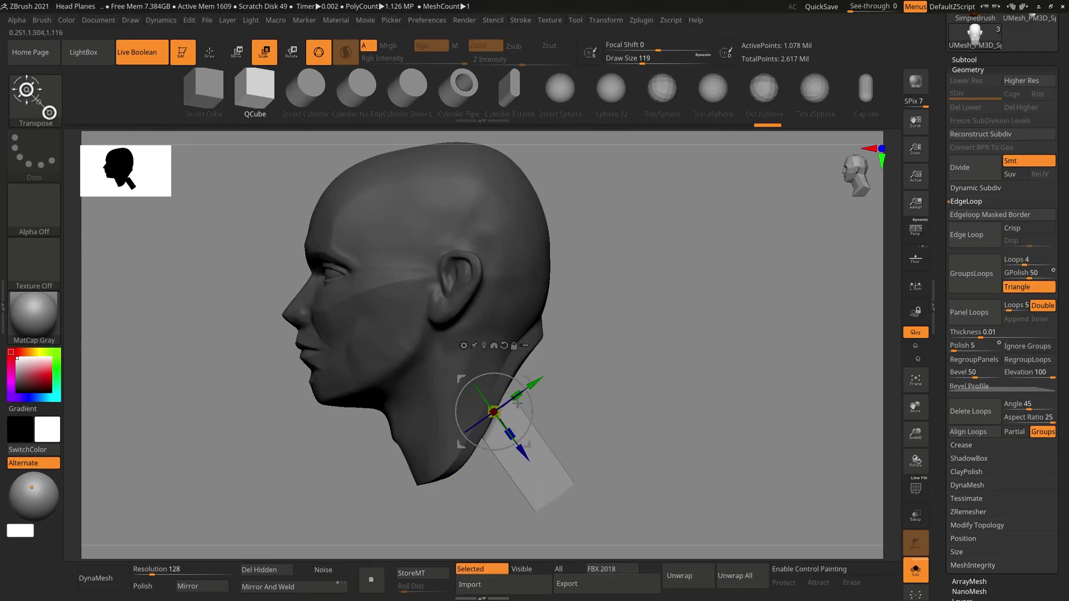
left_click_drag(528, 368, 515, 352)
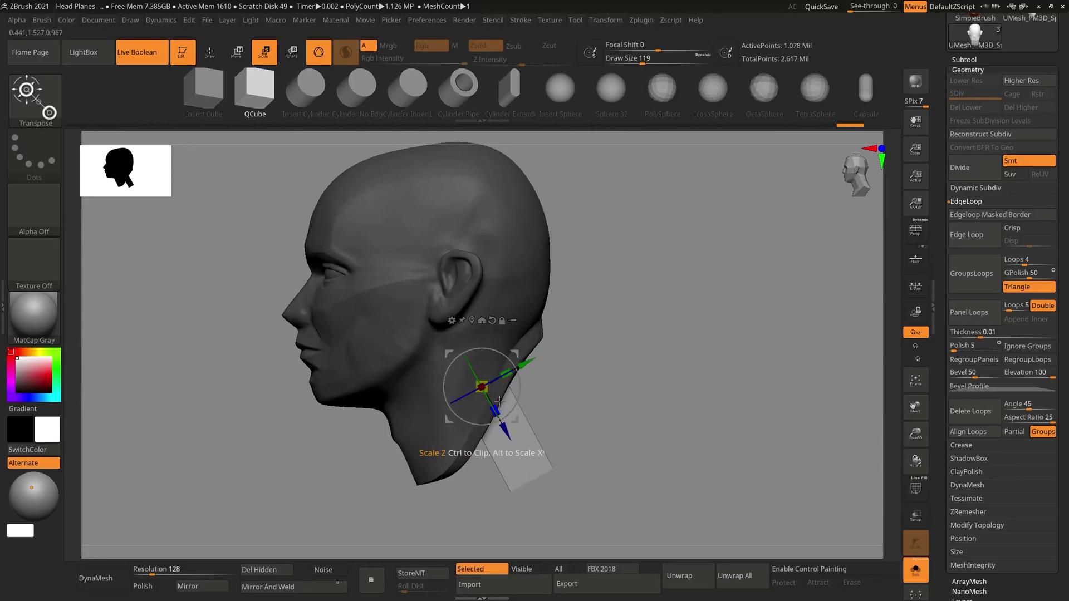
left_click_drag(501, 414, 501, 408)
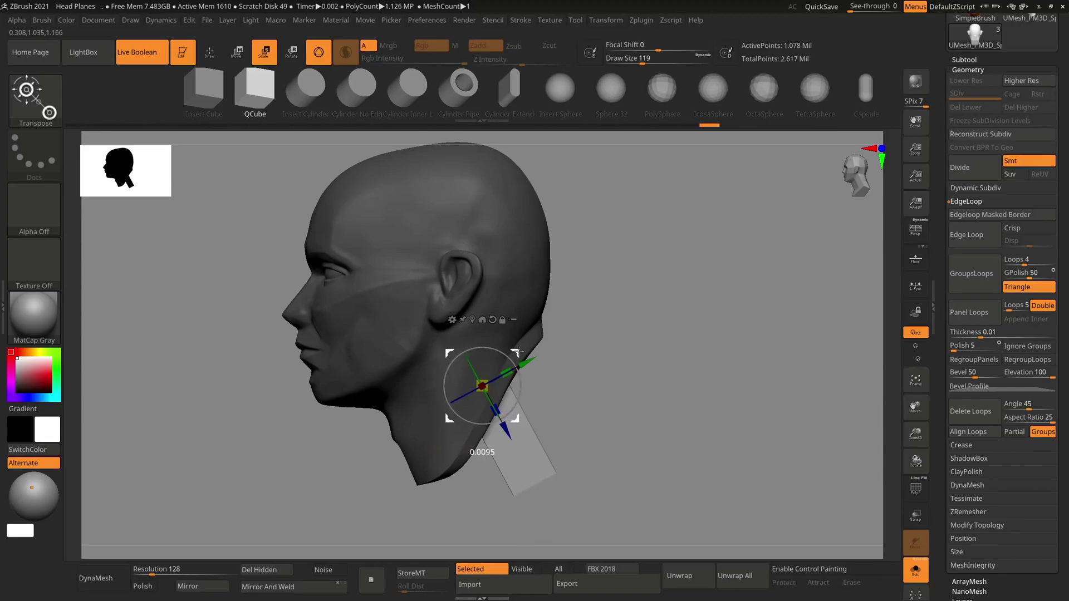
left_click_drag(518, 353, 520, 346)
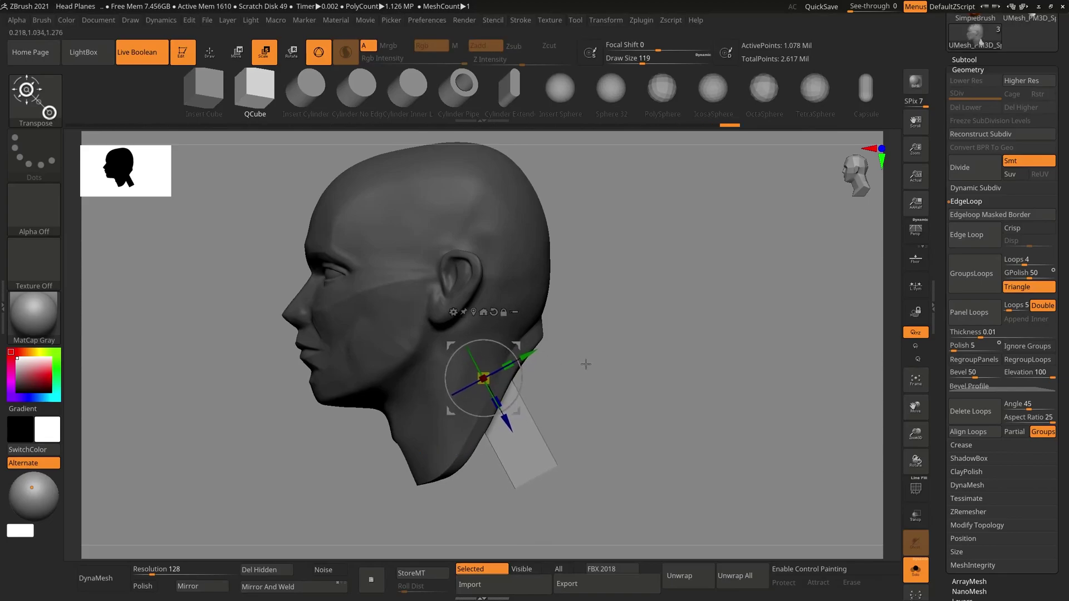
Split the masked head from the inserted cube into its own subtool with Split Masked Points
left_click_drag(585, 369, 556, 383)
key("q")
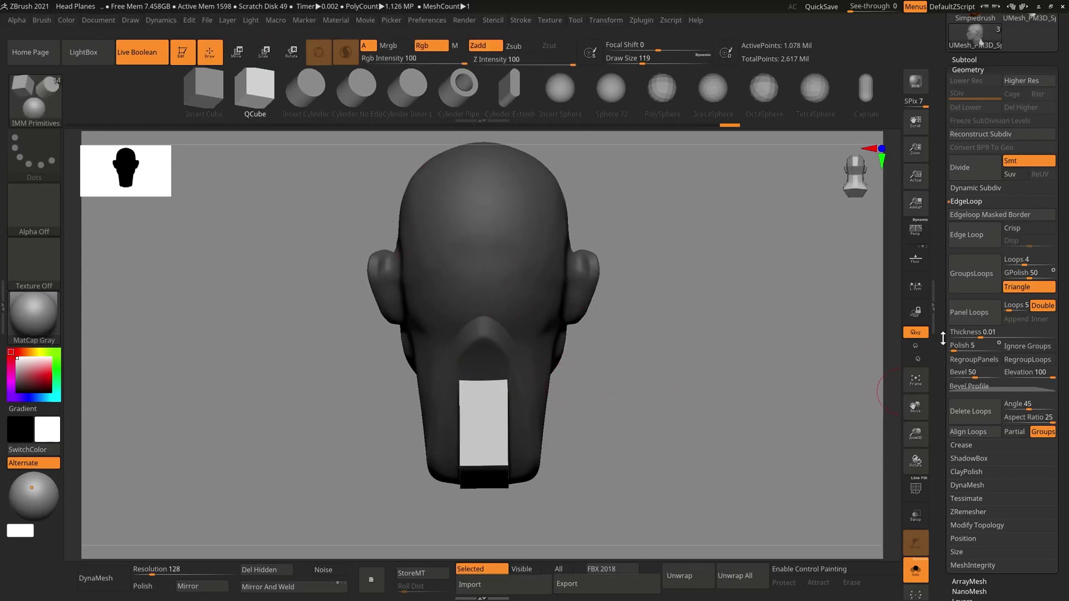
left_click_drag(943, 338, 938, 376)
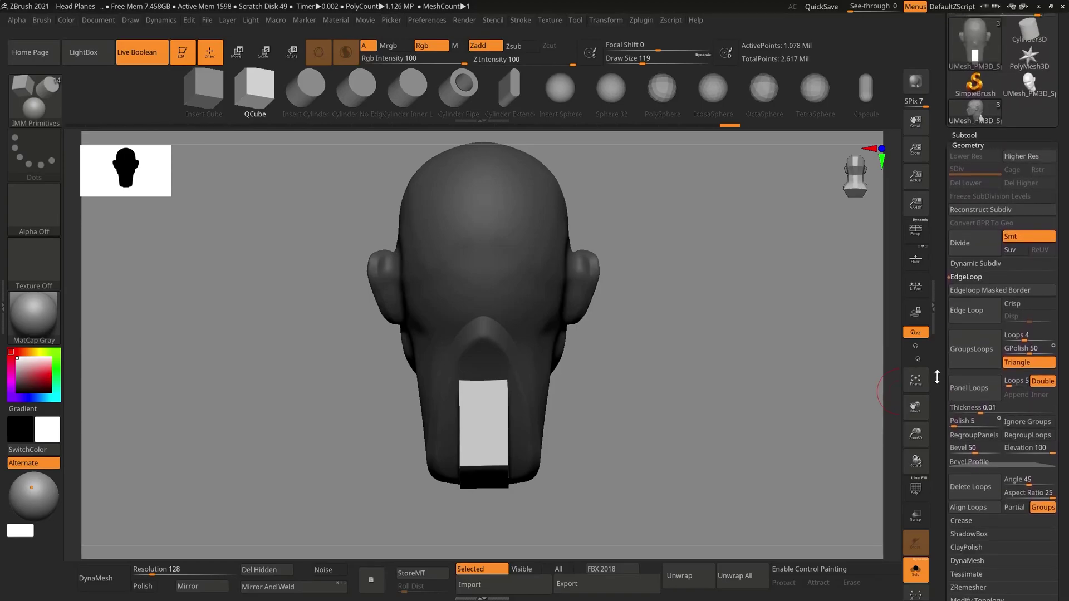
left_click(963, 135)
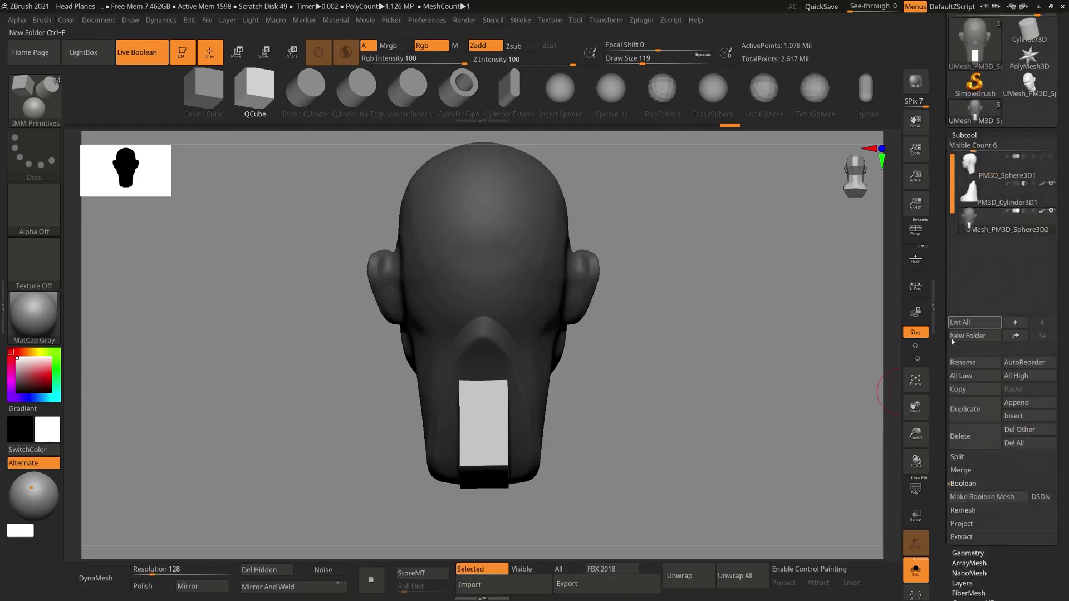
left_click(957, 458)
left_click(980, 523)
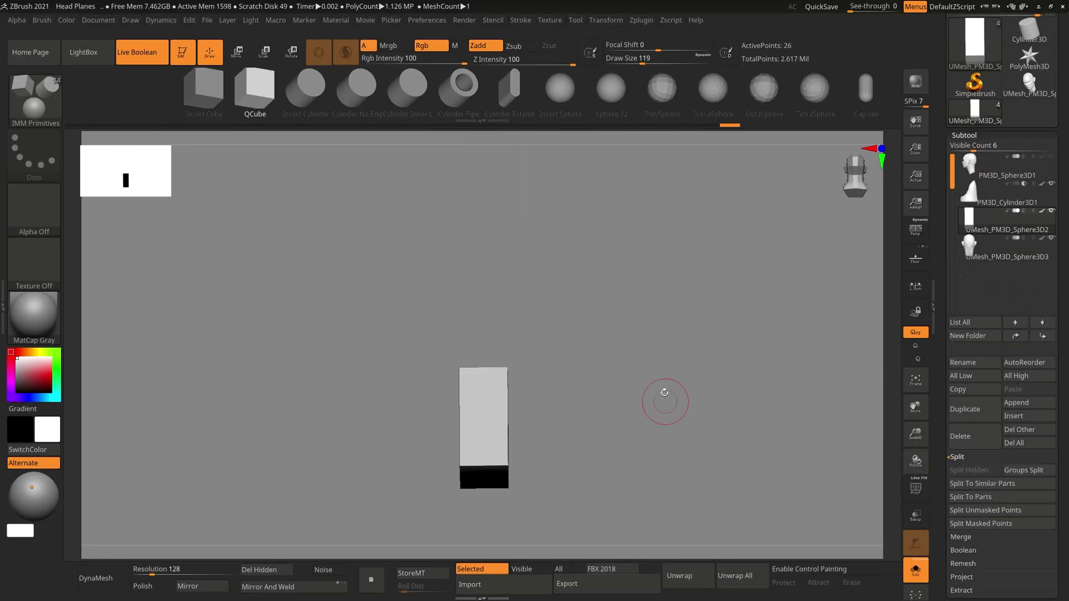
Remove the cube's middle edge loops using ZModeler's Delete edge action with the EdgeLoop Complete target, reducing it to a plain box
mouse_move(665, 393)
left_mouse_down()
mouse_move(704, 393)
mouse_move(668, 366)
mouse_move(690, 377)
mouse_move(700, 297)
mouse_move(684, 323)
left_mouse_up()
key("shift+f")
key("s")
mouse_move(687, 328)
left_mouse_down()
mouse_move(677, 329)
mouse_move(700, 362)
mouse_move(692, 319)
left_mouse_up()
key("b")
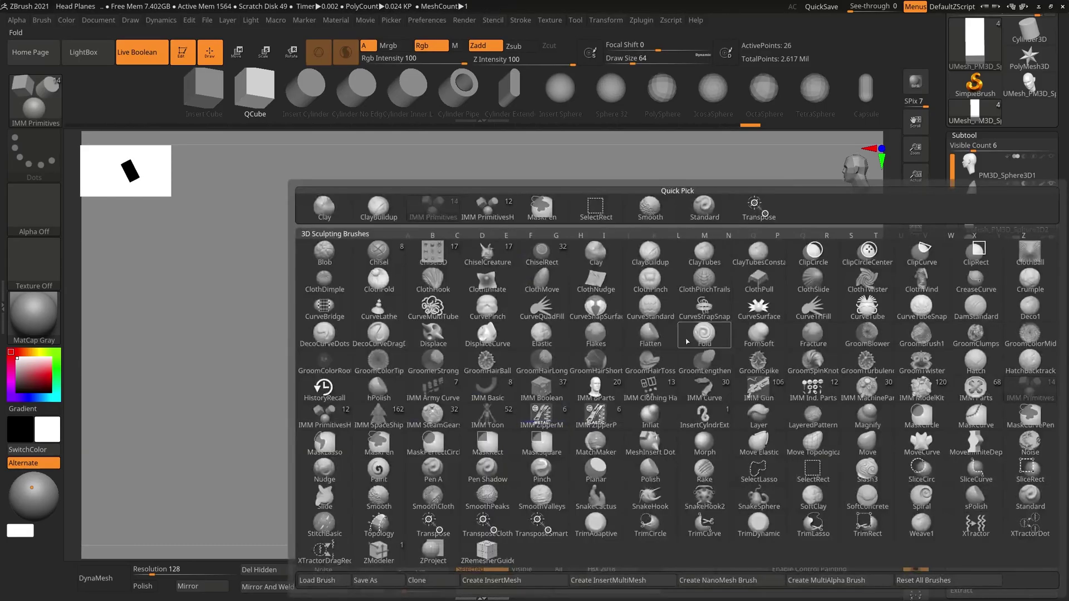
key("z")
key("m")
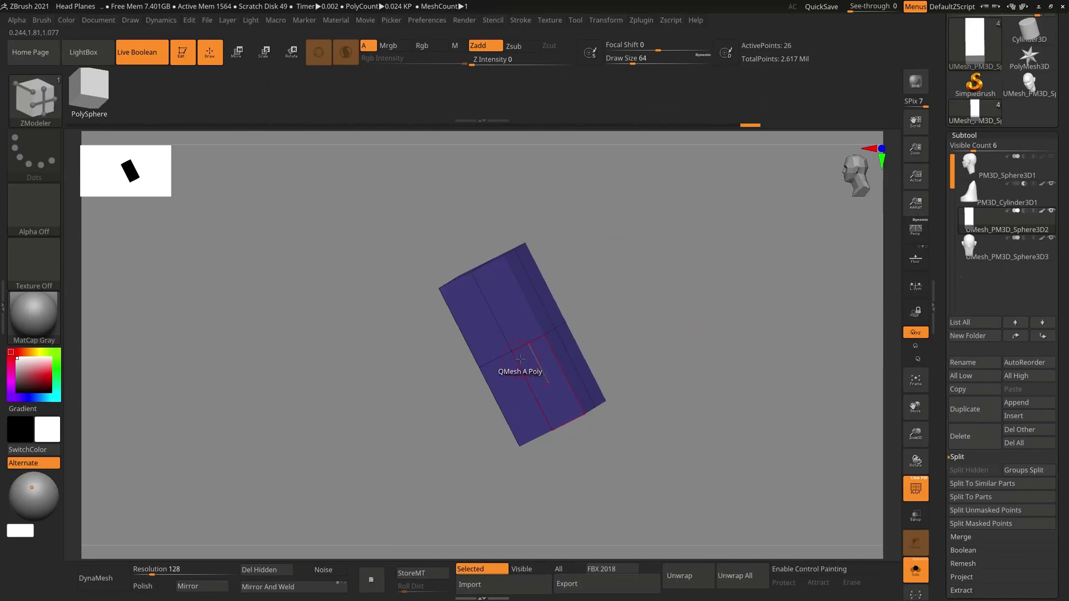
key("space")
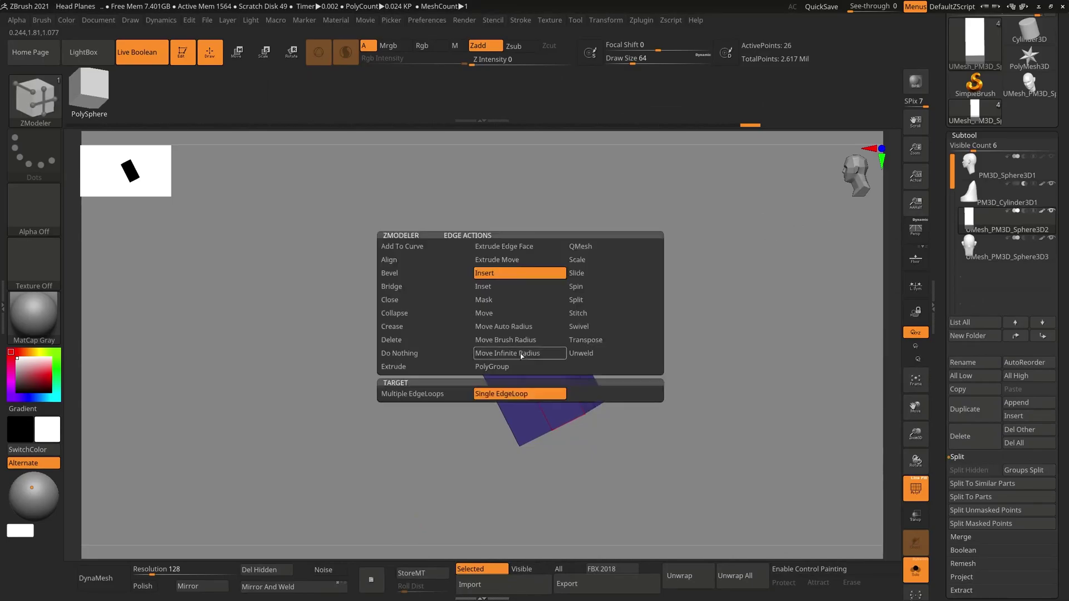
left_click(405, 339)
left_click(520, 393)
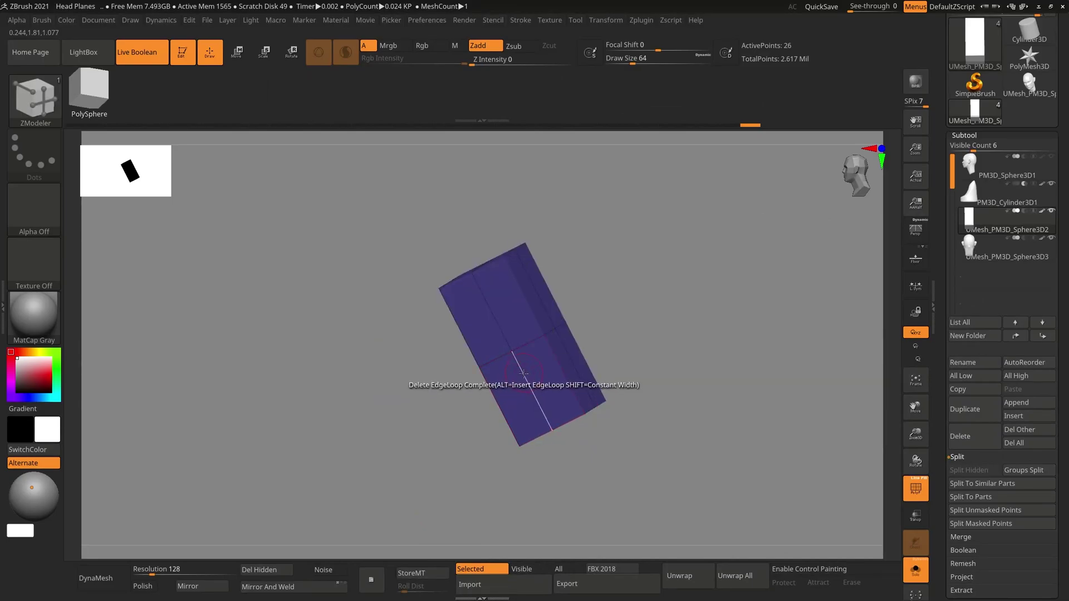
left_click(523, 374)
left_click(523, 345)
left_click(561, 339)
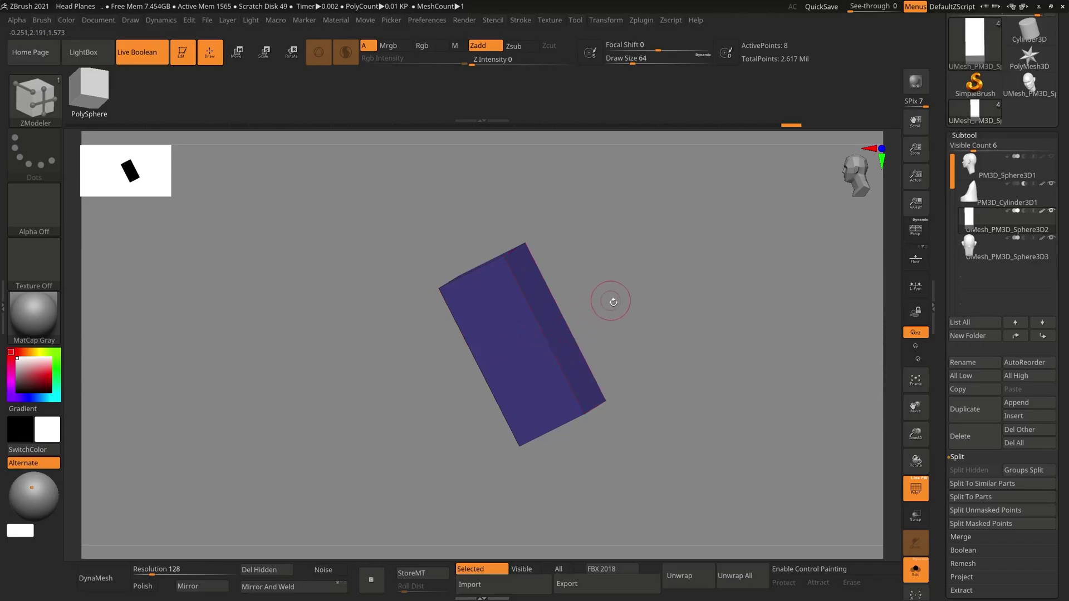
Mask the upper end of the box and centre the transform gizmo on its unmasked lower end
mouse_move(613, 301)
left_mouse_down()
mouse_move(747, 239)
mouse_move(633, 298)
mouse_move(652, 242)
mouse_move(696, 293)
mouse_move(611, 313)
mouse_move(607, 372)
mouse_move(638, 322)
mouse_move(612, 295)
mouse_move(628, 286)
mouse_move(619, 281)
left_mouse_up()
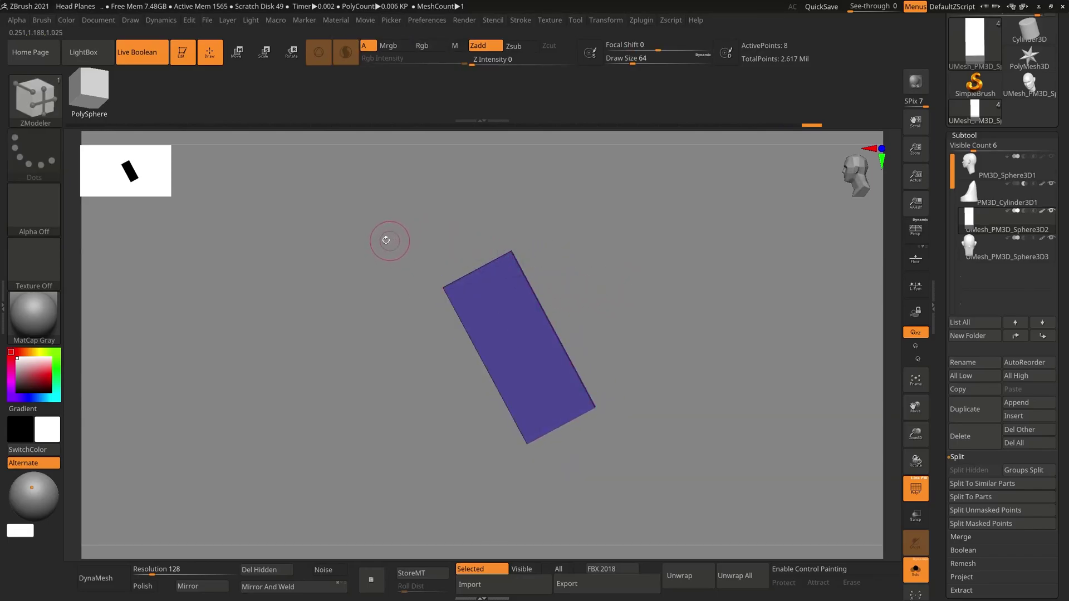
left_click_drag(351, 185, 574, 292, "ctrl")
key("w")
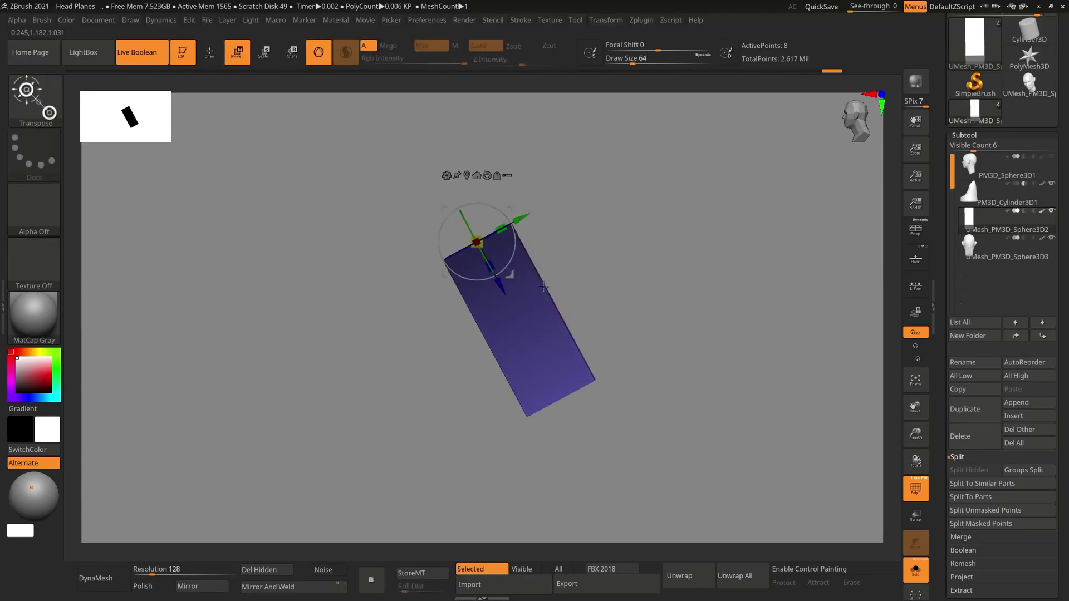
left_click_drag(477, 243, 477, 244)
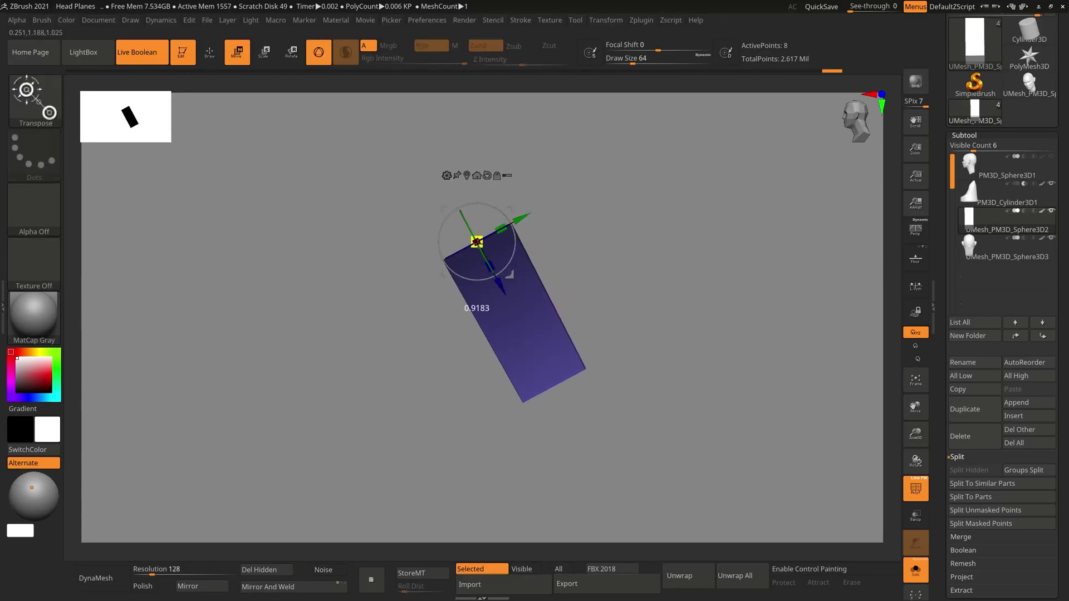
mouse_move(615, 241)
left_mouse_down()
mouse_move(584, 243)
mouse_move(577, 262)
mouse_move(604, 258)
left_mouse_up()
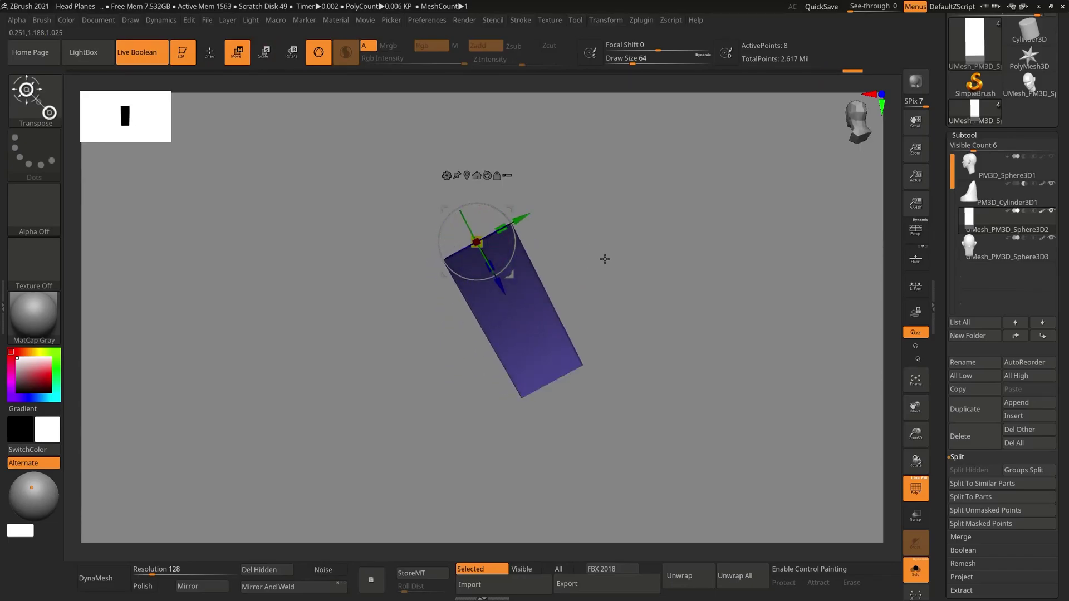
left_click_drag(503, 284, 621, 424, "alt")
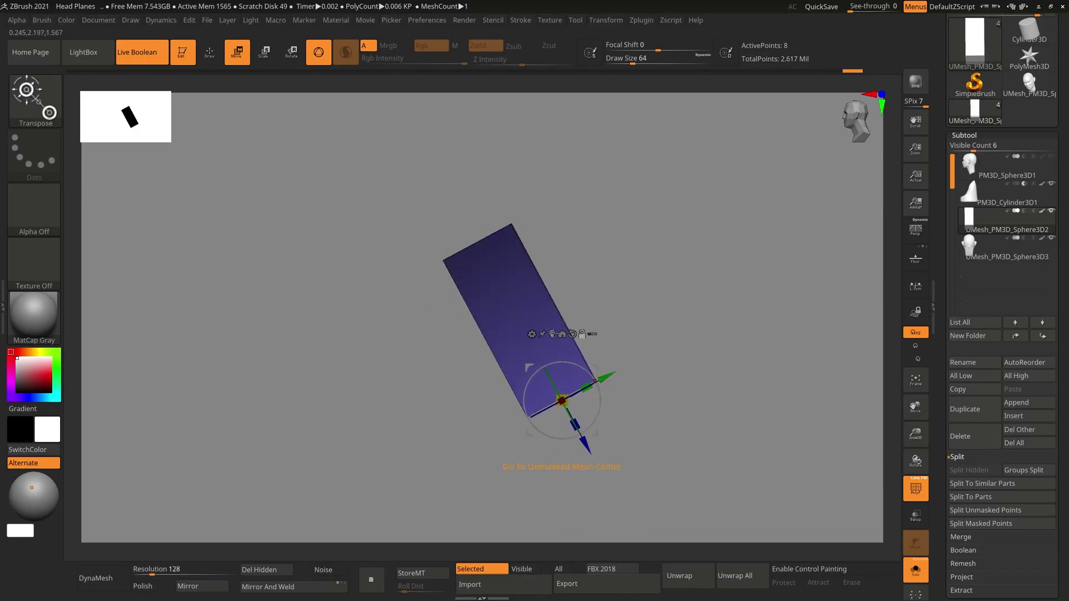
left_click(552, 333)
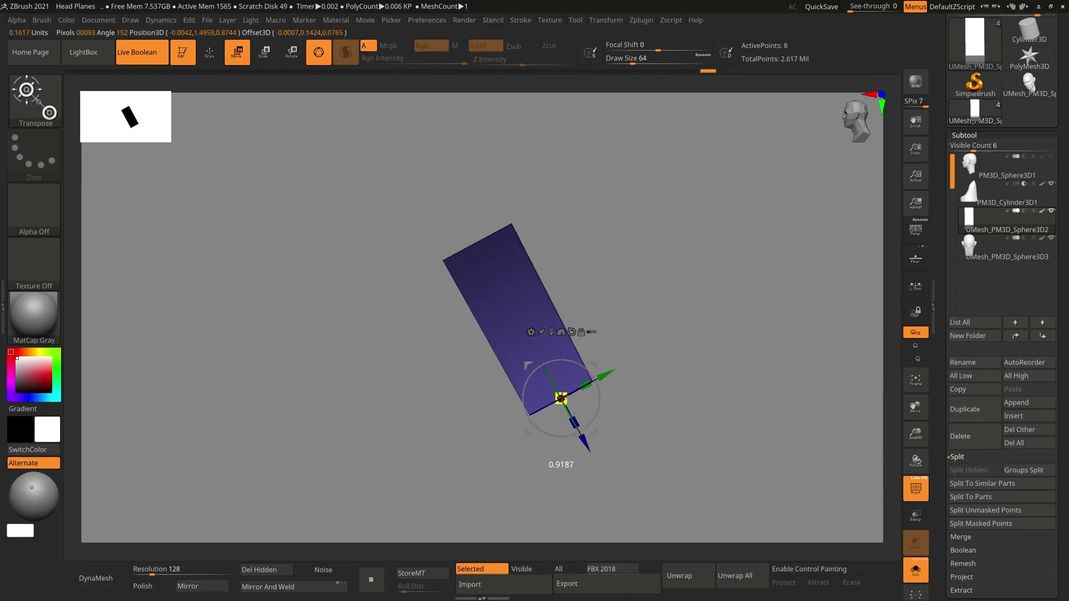
Try to taper the box strongly by scaling down its unmasked lower end
left_click_drag(561, 399, 555, 409)
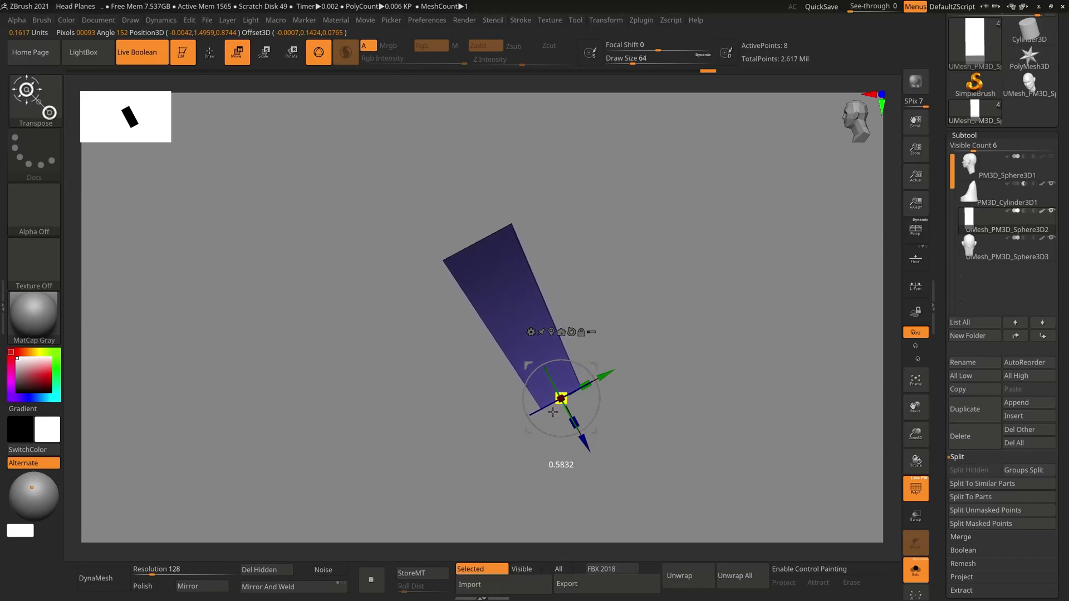
key("q")
mouse_move(644, 351)
left_mouse_down()
mouse_move(627, 351)
mouse_move(663, 315)
mouse_move(669, 345)
mouse_move(713, 332)
left_mouse_up()
key("ctrl+z")
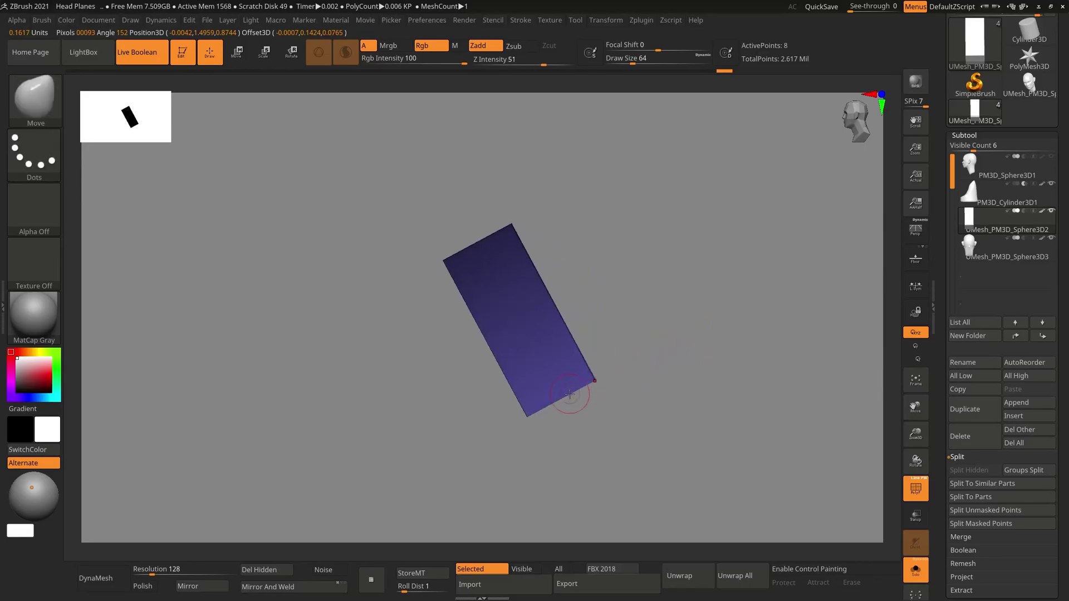
Scale the box's lower end down slightly for a gentle taper and show the other subtools with the polyframe off
key("w")
left_click_drag(565, 391, 559, 403)
key("q")
mouse_move(684, 361)
left_mouse_down("shift")
mouse_move(659, 353)
mouse_move(742, 316)
mouse_move(733, 323)
mouse_move(772, 339)
mouse_move(700, 295)
mouse_move(769, 303)
mouse_move(706, 312)
left_mouse_up("shift")
key("shift+f")
key("alt+s")
Check the neck base against the head and box by toggling its visibility, and isolate PM3D_Cylinder3D1 as the active subtool
left_click(1052, 184)
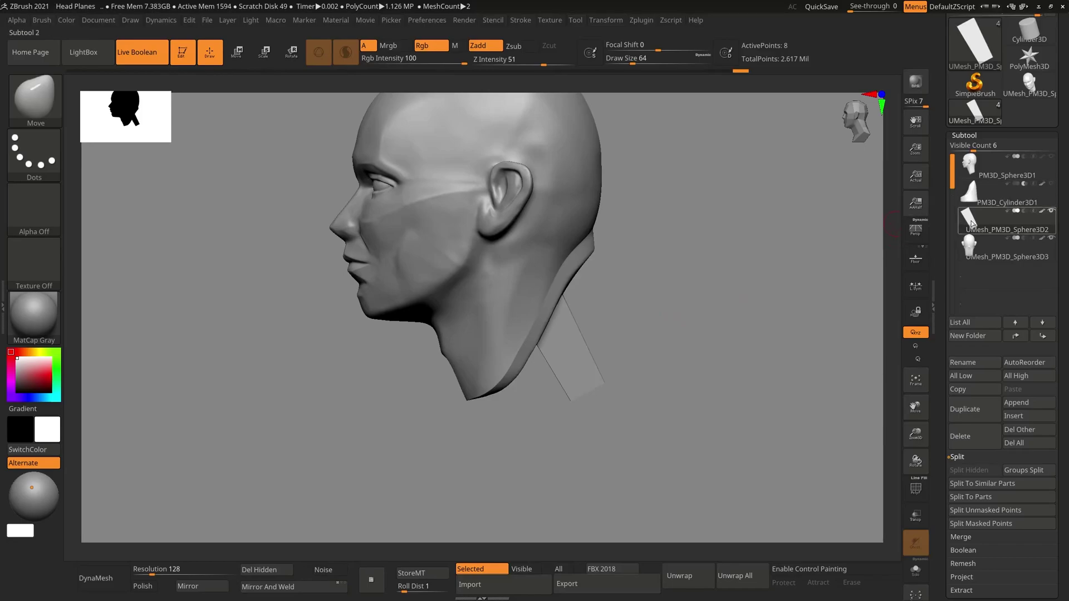
mouse_move(978, 200)
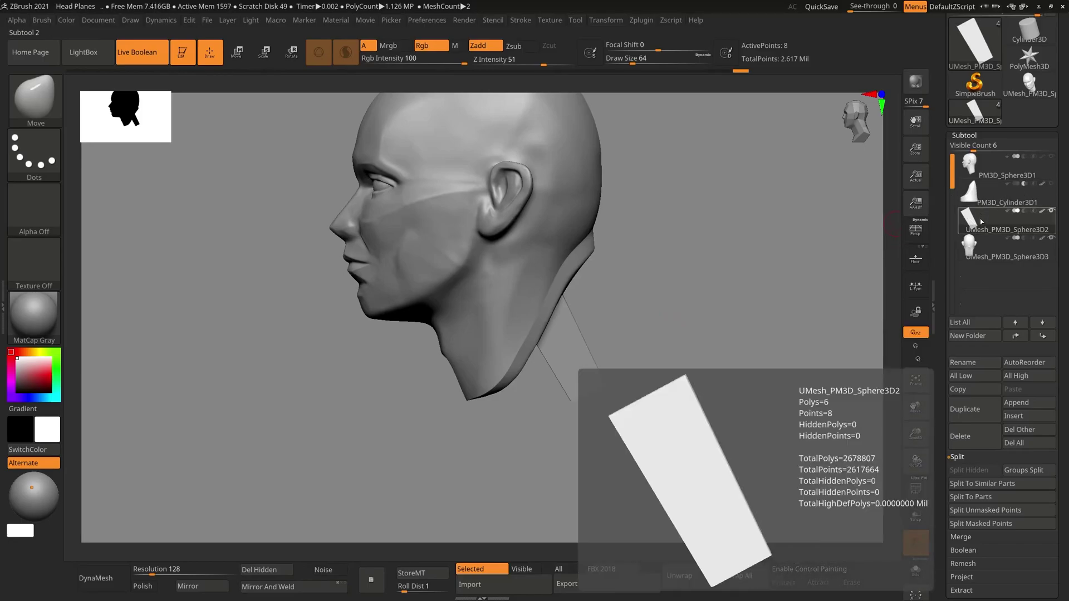
left_click(1041, 189)
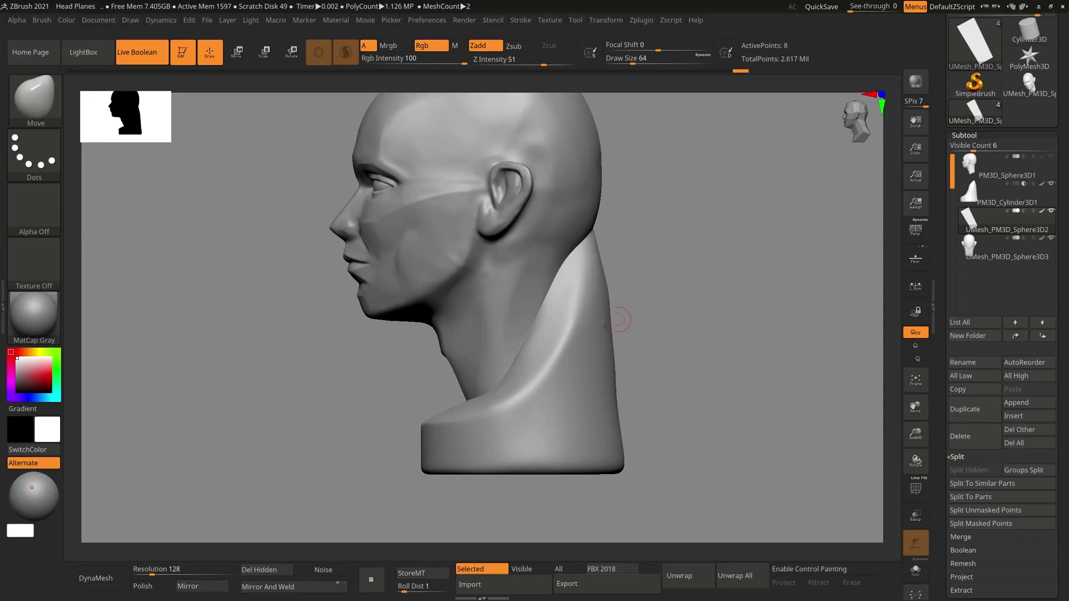
left_click(1002, 193)
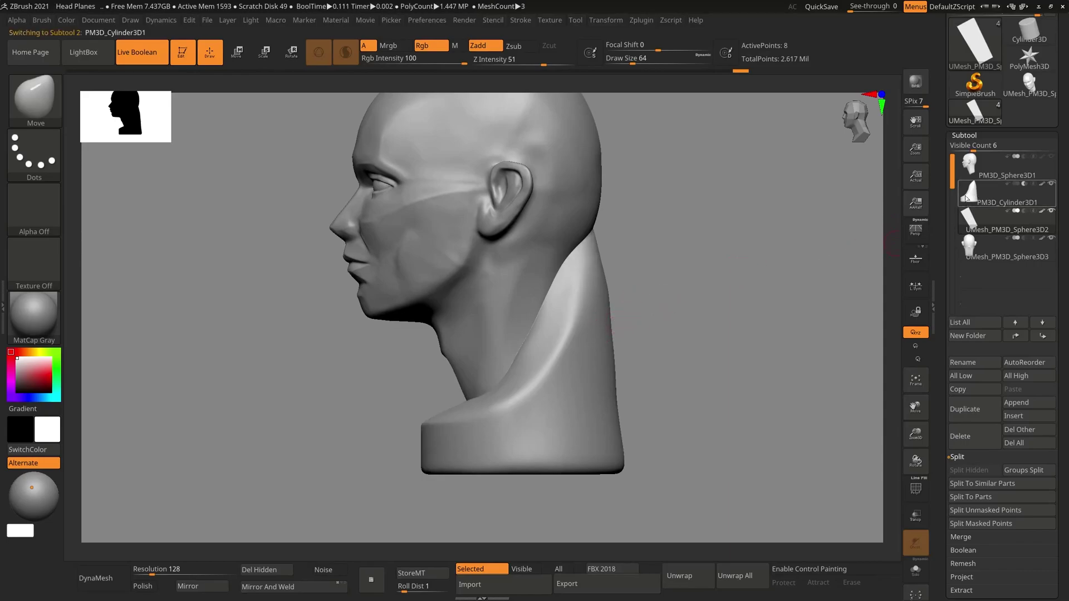
key("alt+s")
left_click_drag(657, 288, 696, 325)
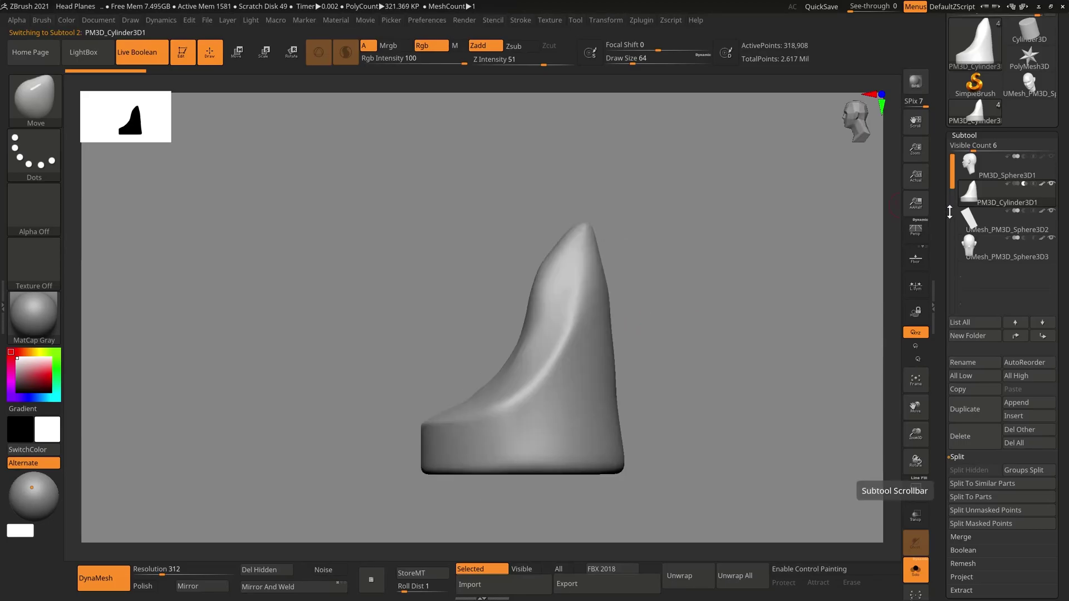
Move PM3D_Cylinder3D1 below the box subtool UMesh_PM3D_Sphere3D2 in the subtool order
mouse_move(1051, 196)
mouse_move(1040, 217)
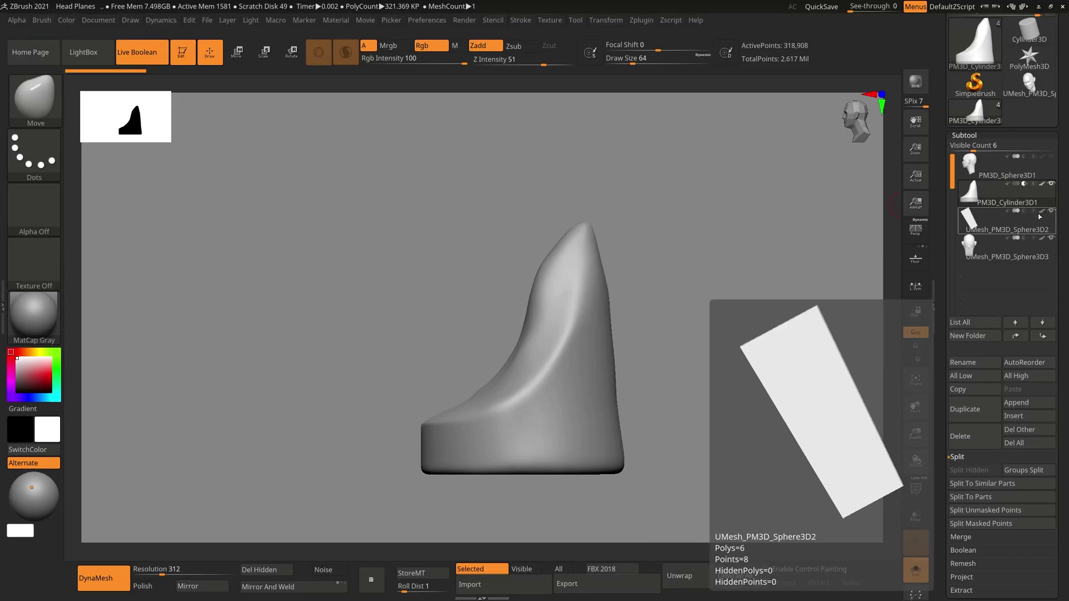
left_click_drag(760, 282, 766, 301)
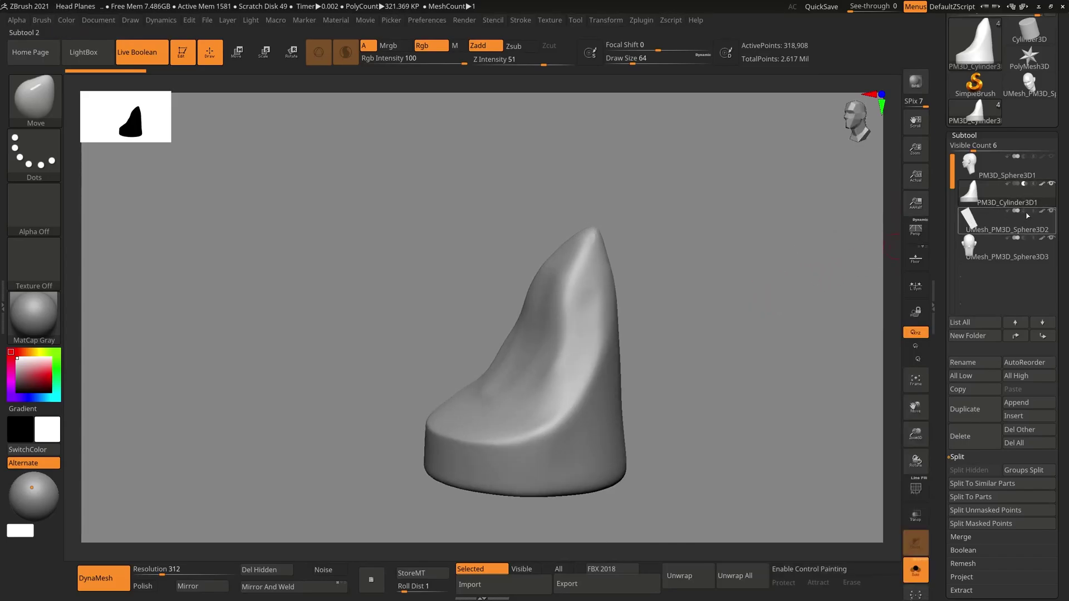
mouse_move(1026, 216)
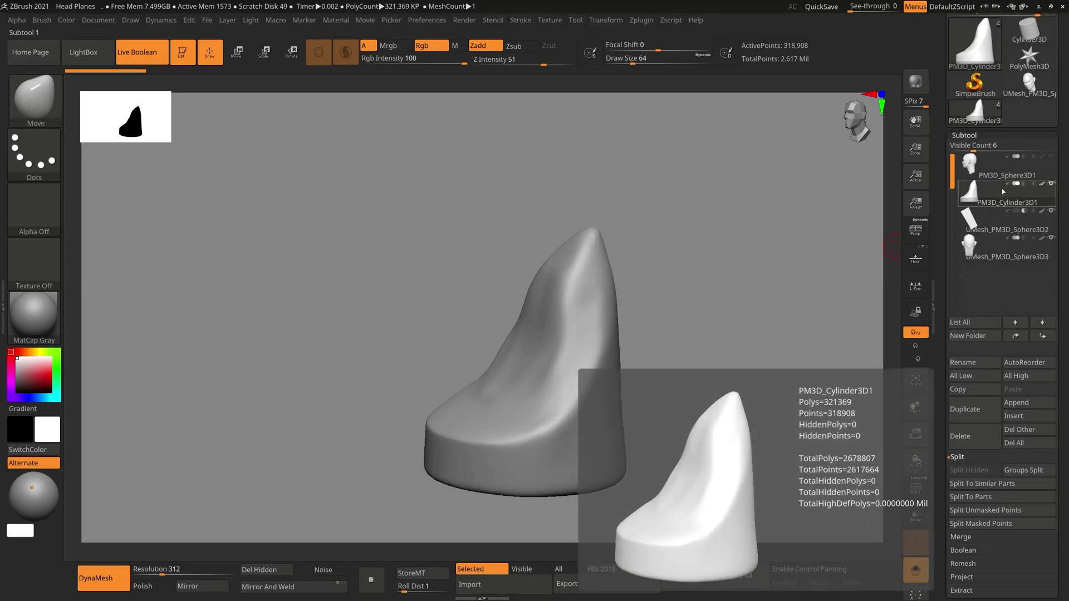
left_click_drag(1002, 191, 1015, 217)
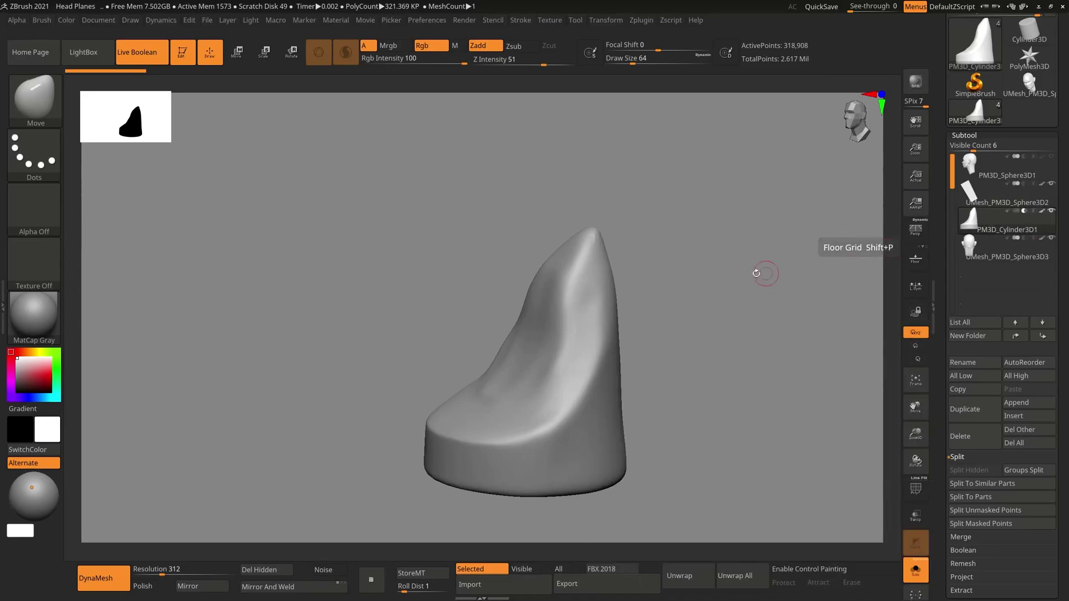
Leave Solo mode and hide the head subtool UMesh_PM3D_Sphere3D3 to inspect the Boolean between the box and neck base
key("alt+s")
left_click_drag(738, 294, 724, 263)
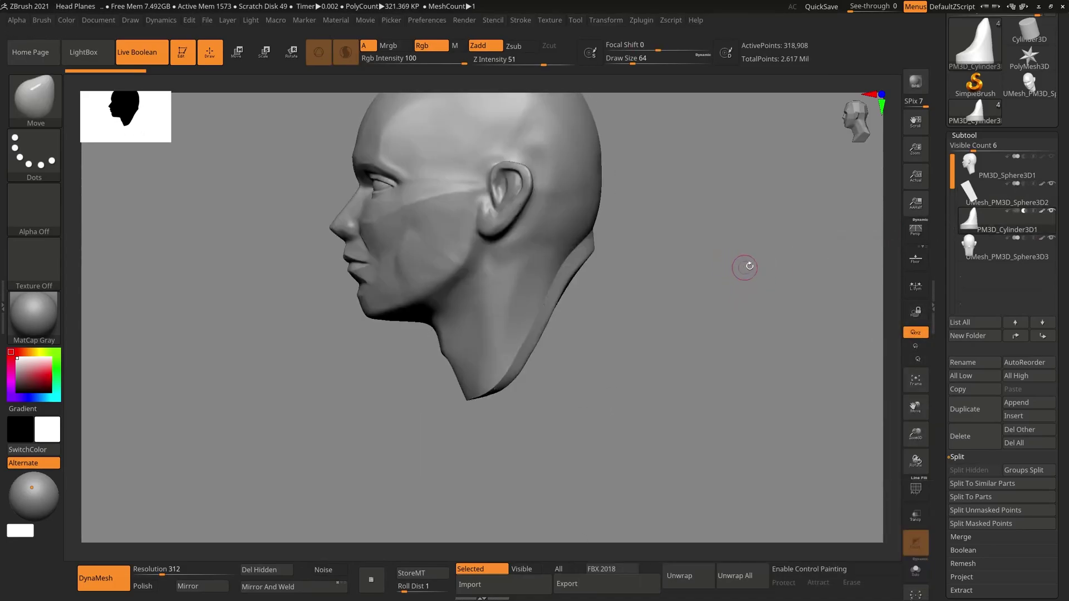
left_click(1051, 239)
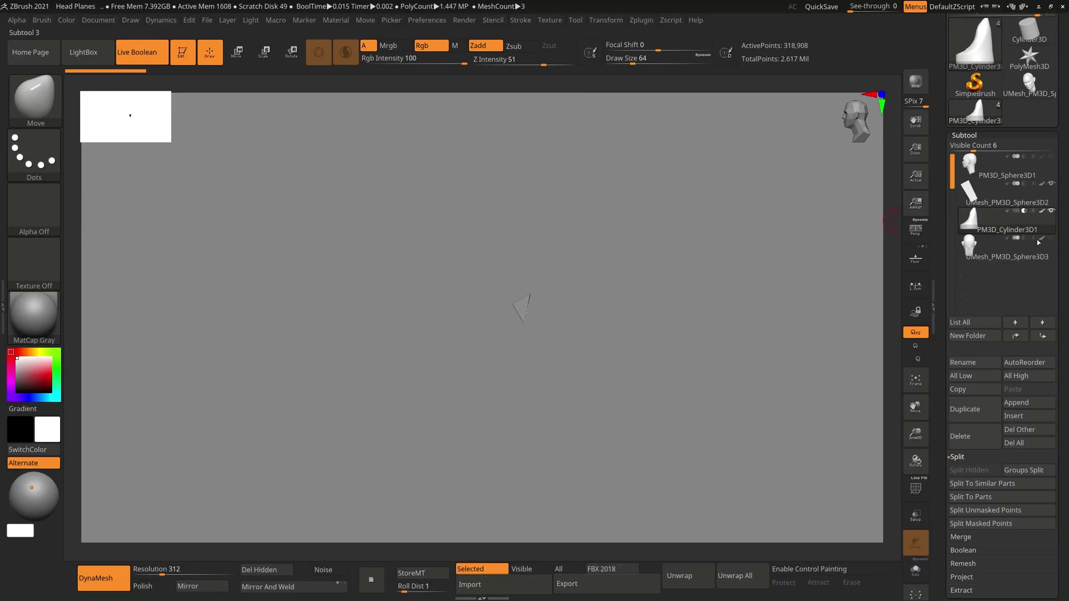
left_click_drag(759, 285, 768, 295)
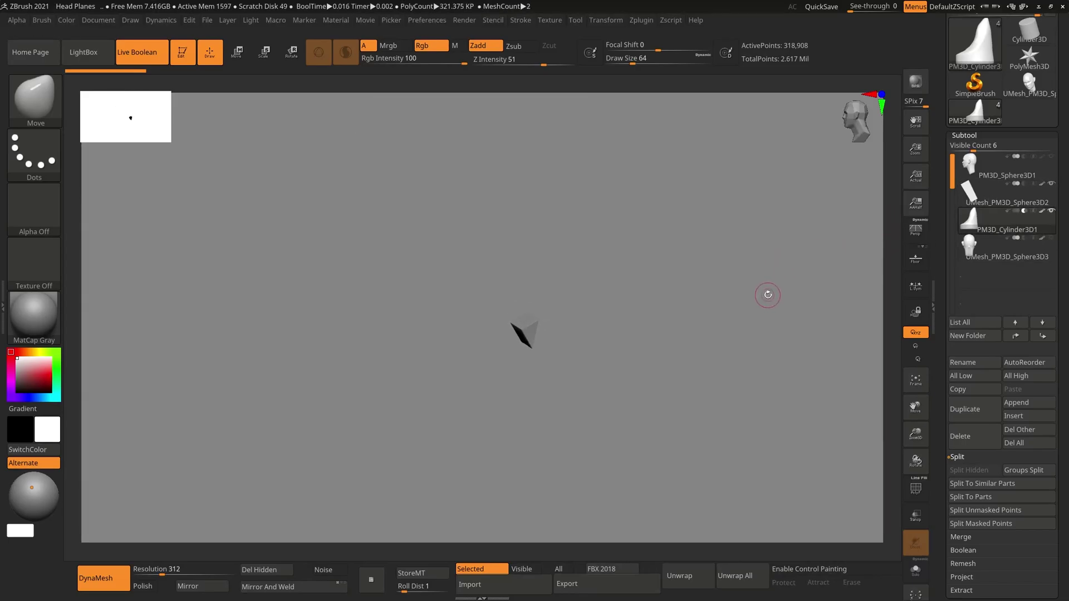
Place PM3D_Cylinder3D1 as an additive subtool above the box, and set the box to Boolean subtraction
left_click(1033, 211)
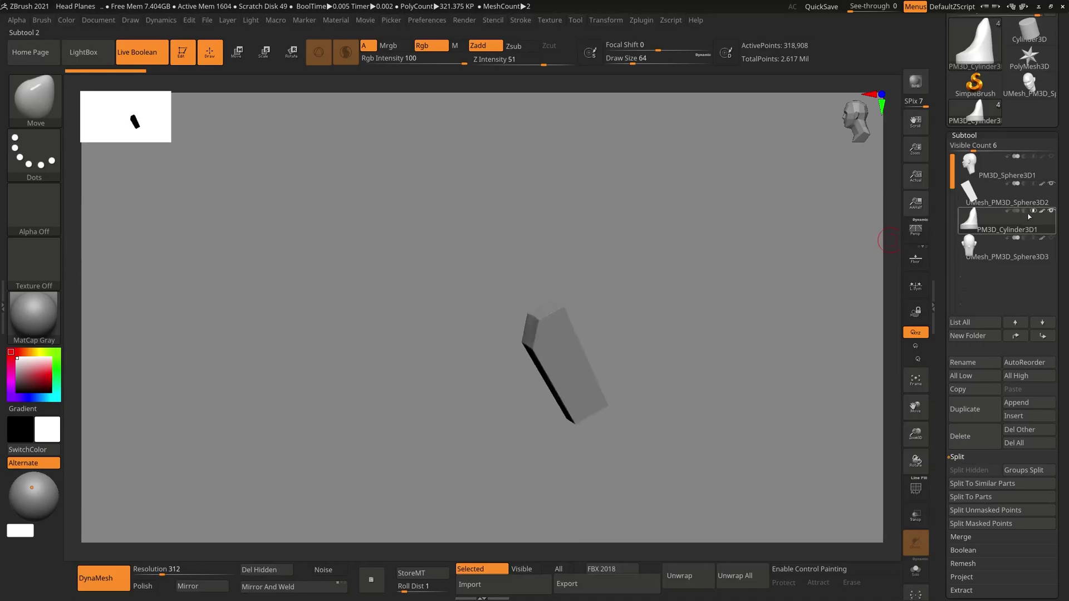
left_click(1018, 213)
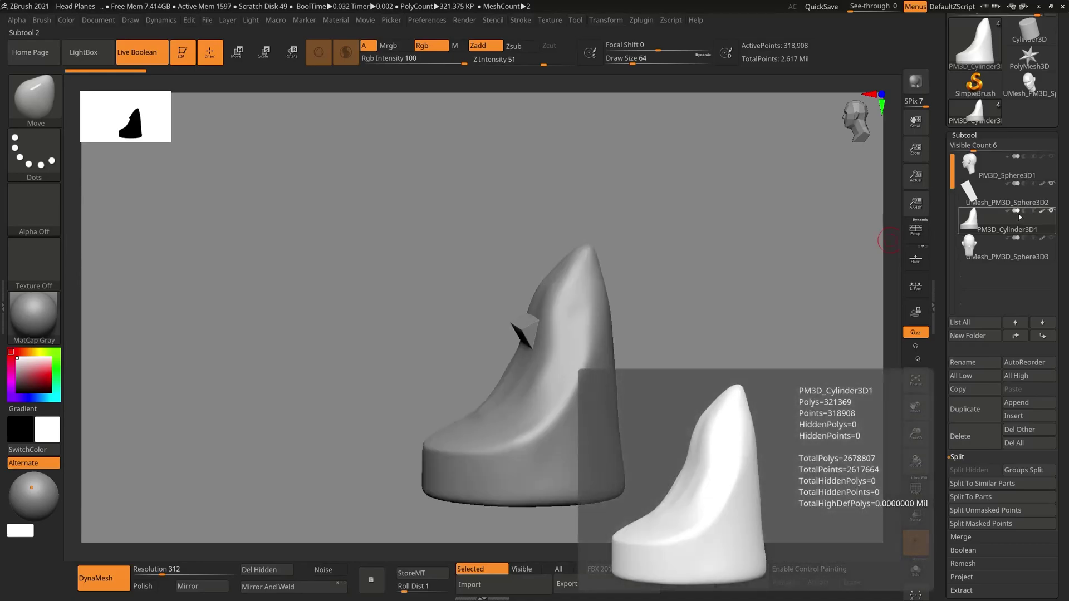
left_click_drag(981, 224, 989, 226)
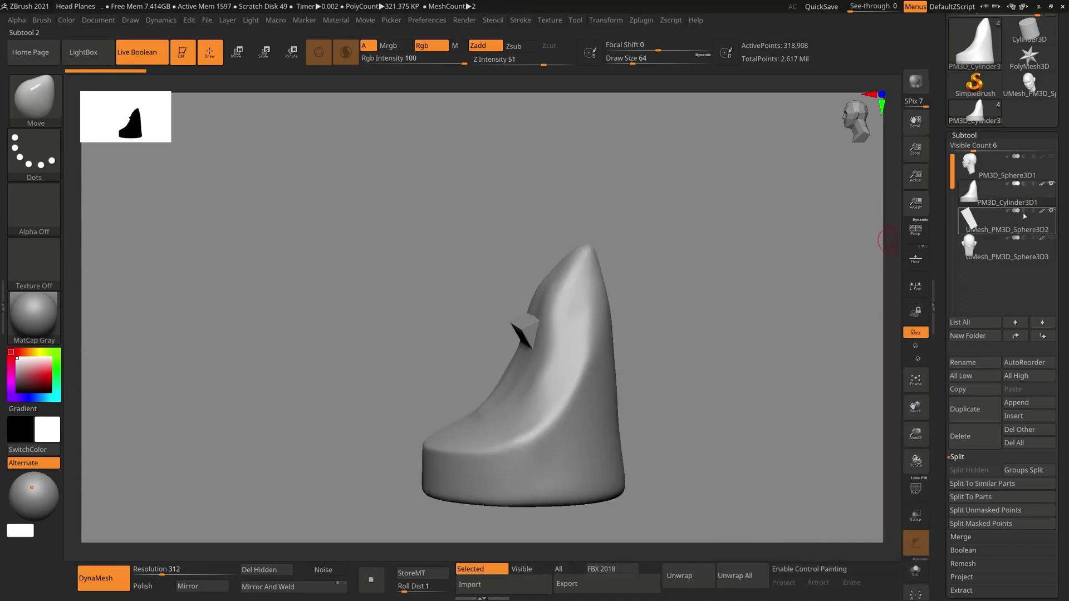
left_click(1025, 215)
Push the neck base surface around the upper part of the box cutout with the Move brush at draw size 231
mouse_move(716, 279)
left_mouse_down("shift")
mouse_move(772, 285)
mouse_move(771, 338)
mouse_move(779, 314)
mouse_move(764, 292)
mouse_move(732, 296)
mouse_move(766, 308)
mouse_move(729, 309)
left_mouse_up("shift")
key("s")
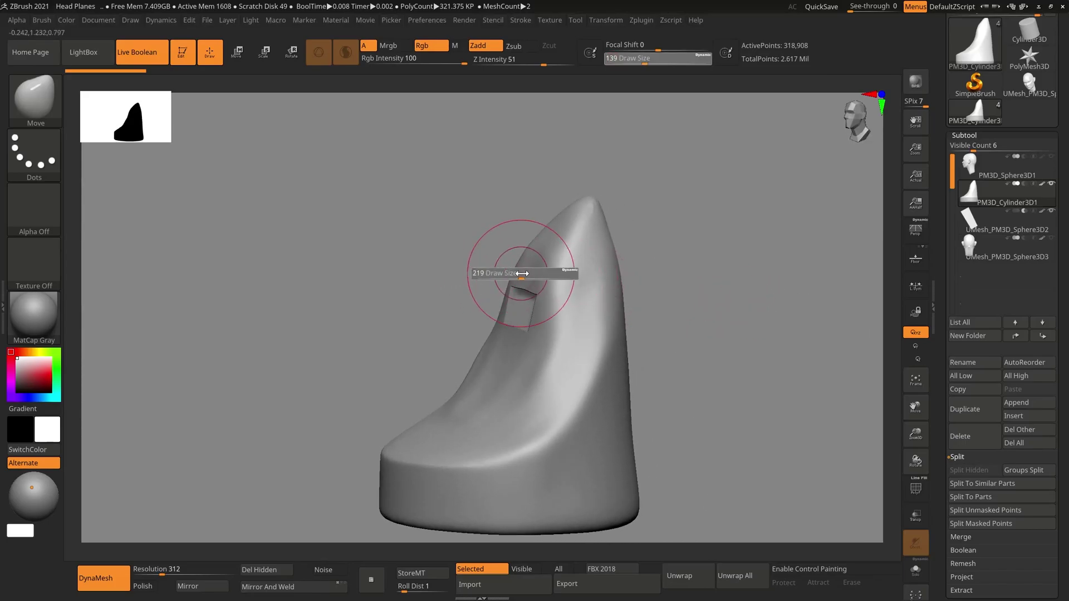
left_click_drag(522, 273, 545, 272)
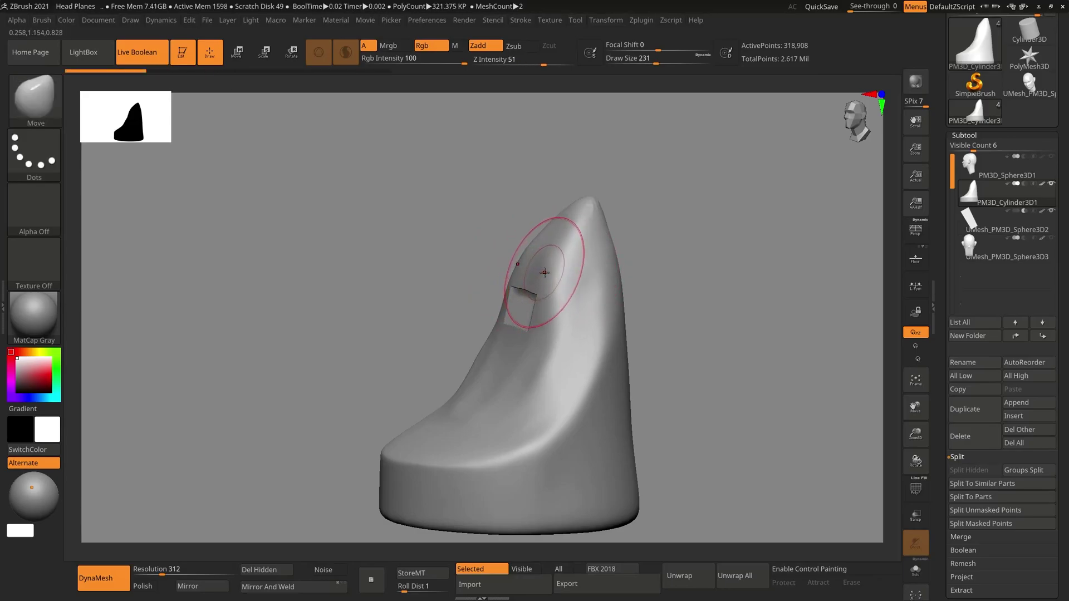
mouse_move(542, 312)
left_mouse_down()
mouse_move(543, 335)
mouse_move(548, 282)
left_mouse_up()
Refine the neck base surface around the square socket with the Move brush at draw size 200
key("s")
left_click_drag(548, 270, 562, 243)
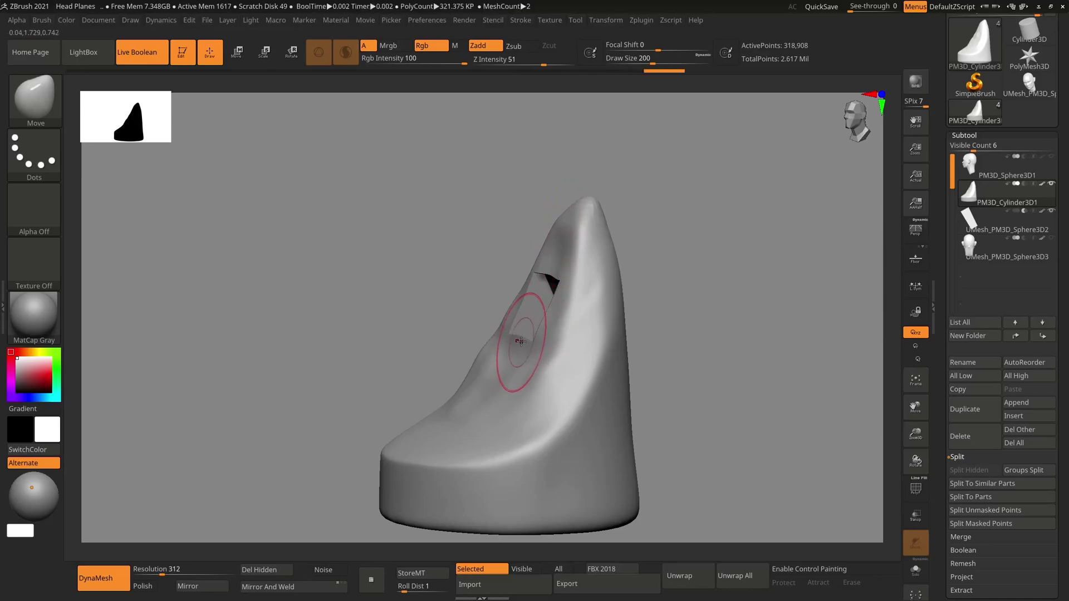
left_click_drag(629, 271, 692, 260)
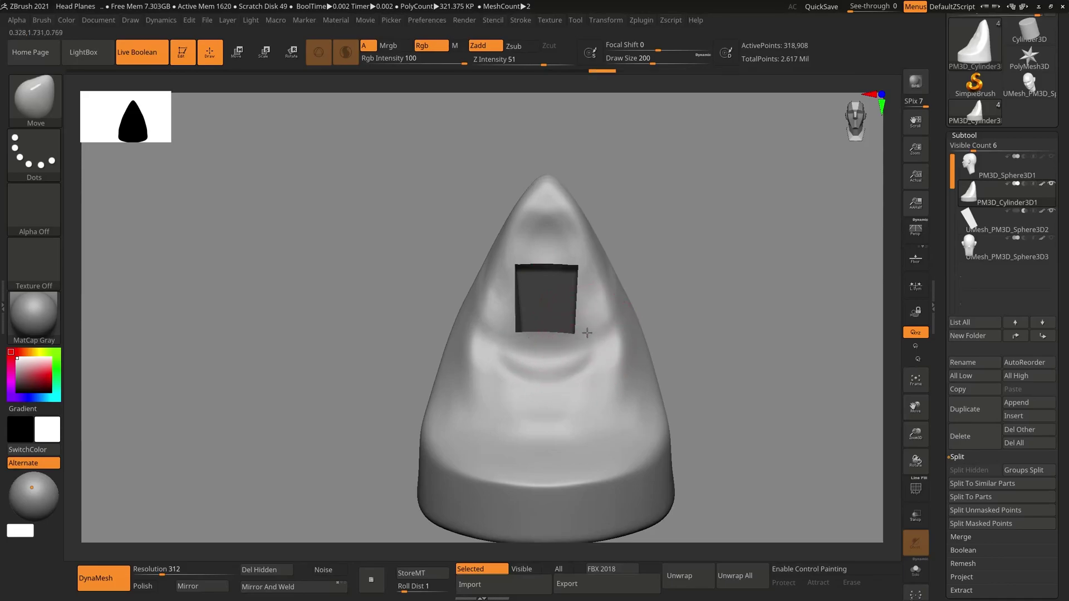
left_click_drag(685, 271, 633, 282)
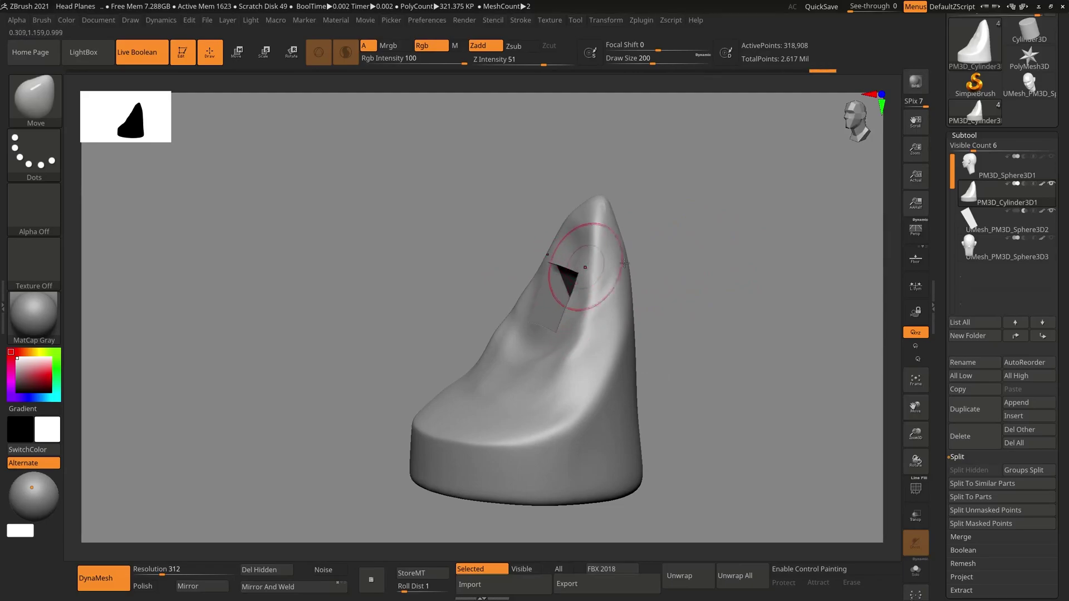
left_click_drag(586, 268, 740, 269)
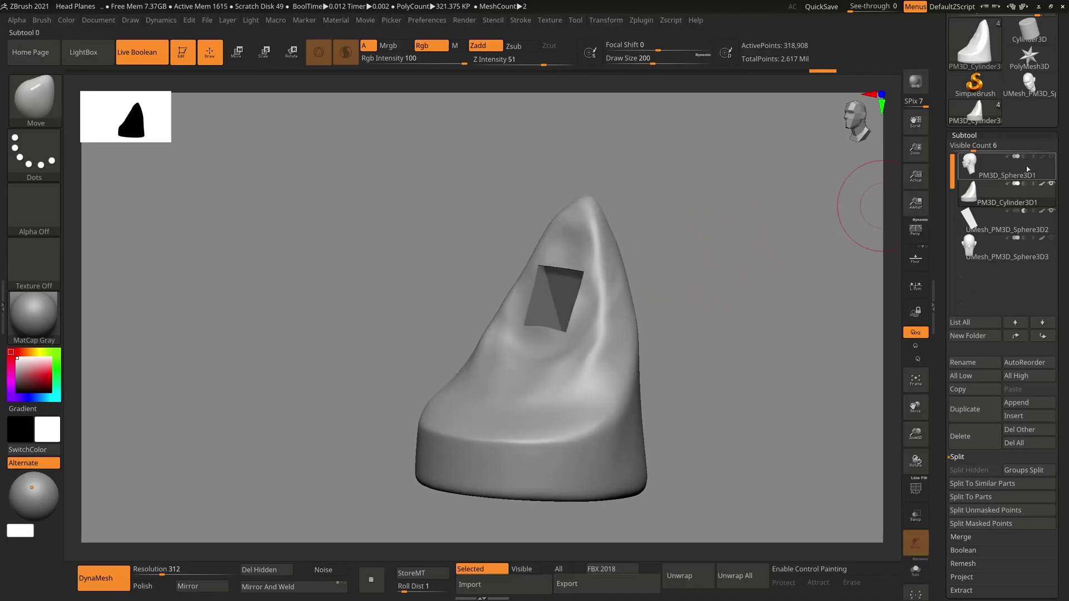
Show the head subtool UMesh_PM3D_Sphere3D3 and adjust the neck base's edge against it with the Move brush at draw size 263
left_click(1052, 241)
mouse_move(749, 303)
left_mouse_down()
mouse_move(716, 310)
mouse_move(692, 267)
mouse_move(634, 263)
mouse_move(636, 250)
left_mouse_up()
key("s")
left_click(584, 264)
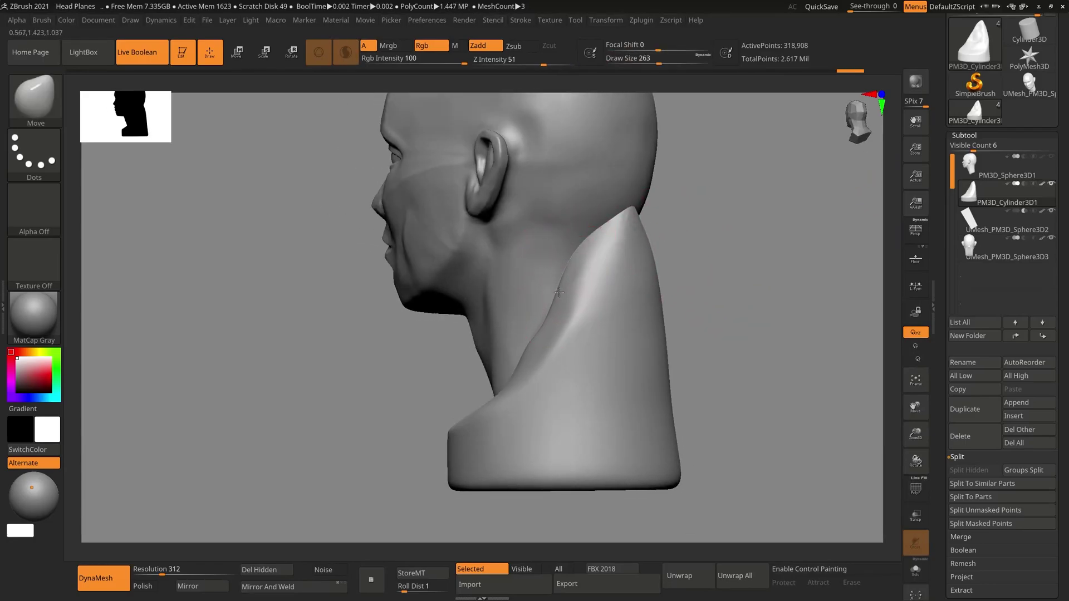
left_click_drag(681, 250, 587, 282)
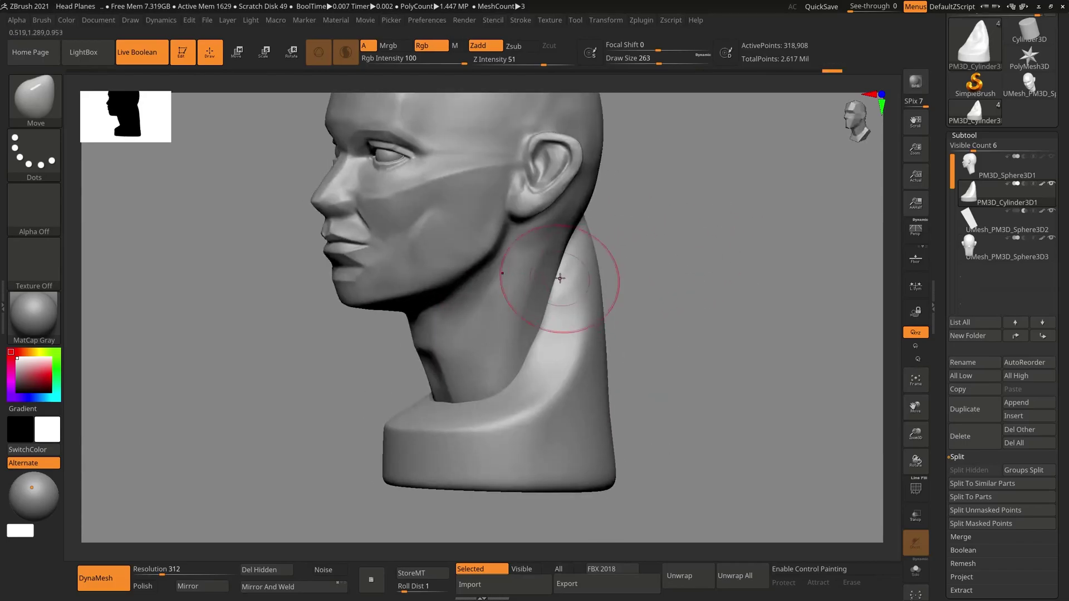
left_click_drag(643, 229, 613, 216, "shift")
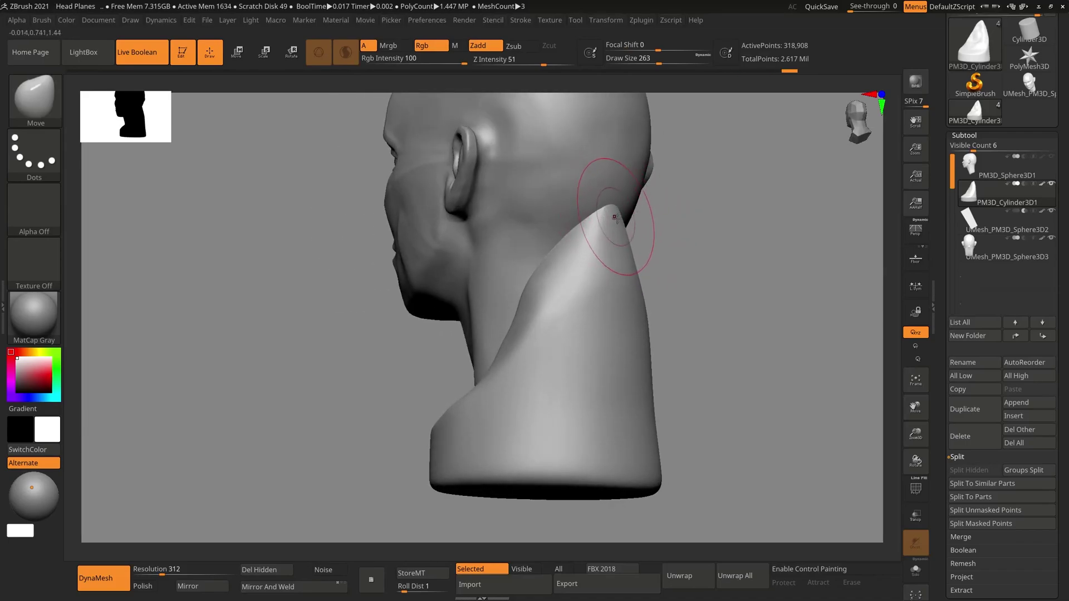
left_click_drag(707, 260, 748, 253, "shift")
Hide the head and generate a Boolean mesh from the neck base with the box subtracted
left_click(1052, 238)
left_click_drag(657, 265, 566, 284)
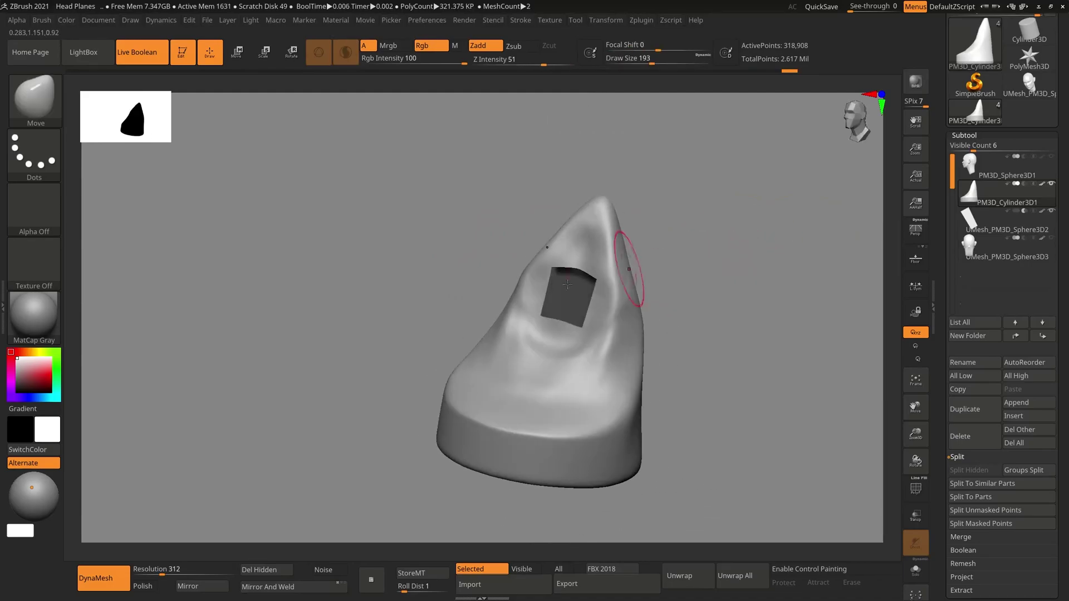
scroll(963, 434, "down", 5)
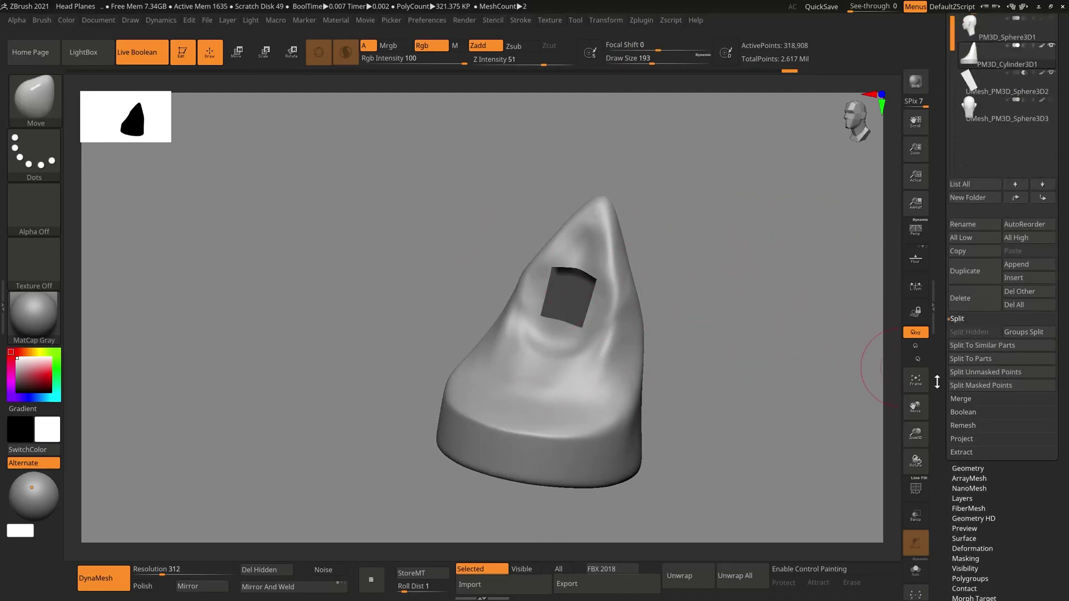
left_click(962, 415)
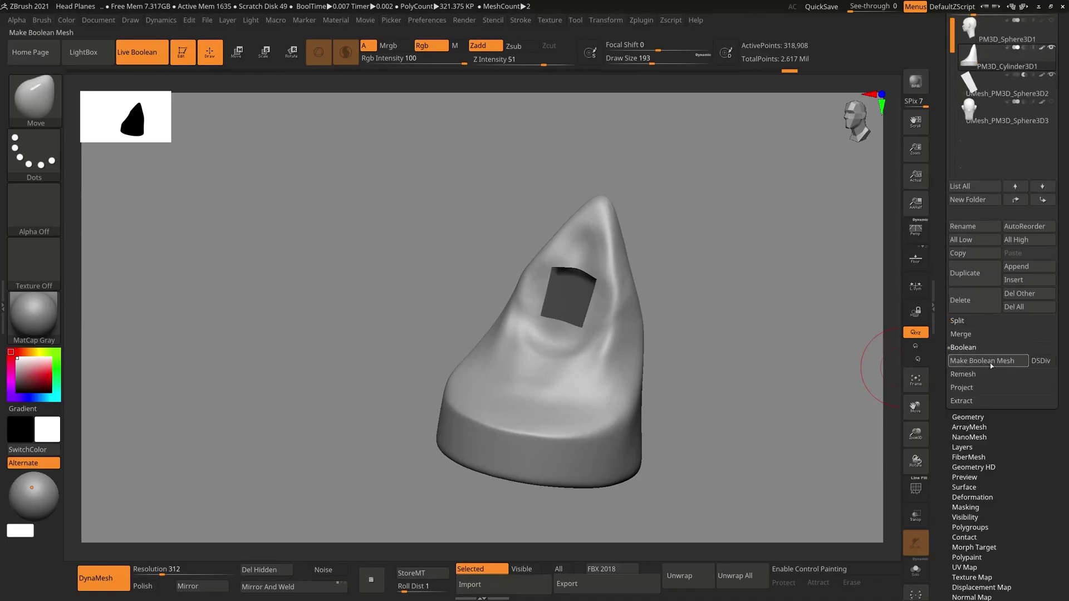
left_click(989, 362)
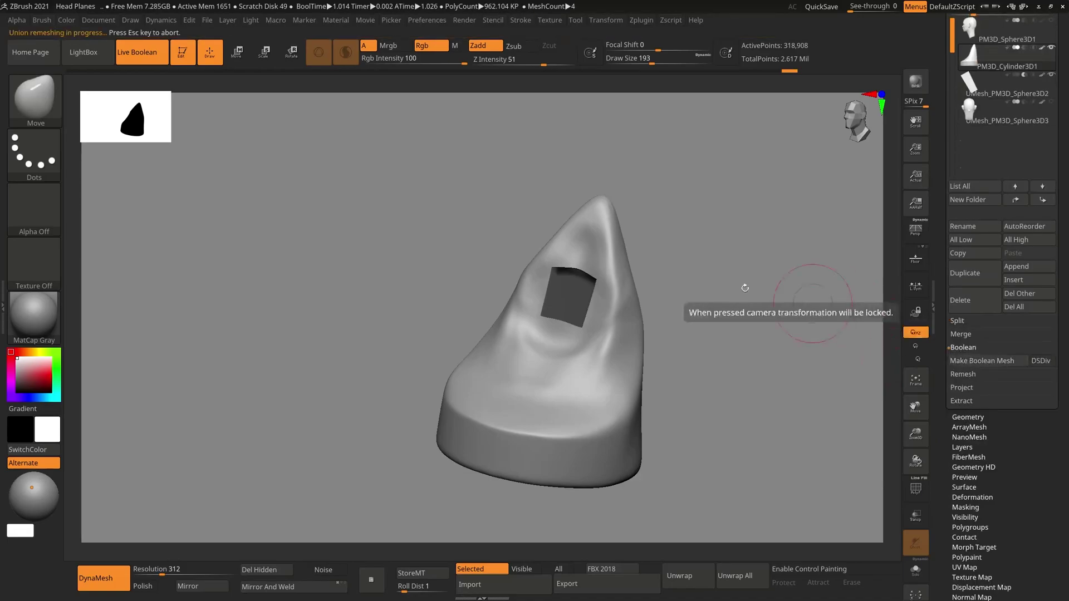
Append the generated neck base mesh UMesh_PM3D_Cylinder3D2 as a subtool and select it
scroll(1018, 271, "up", 2)
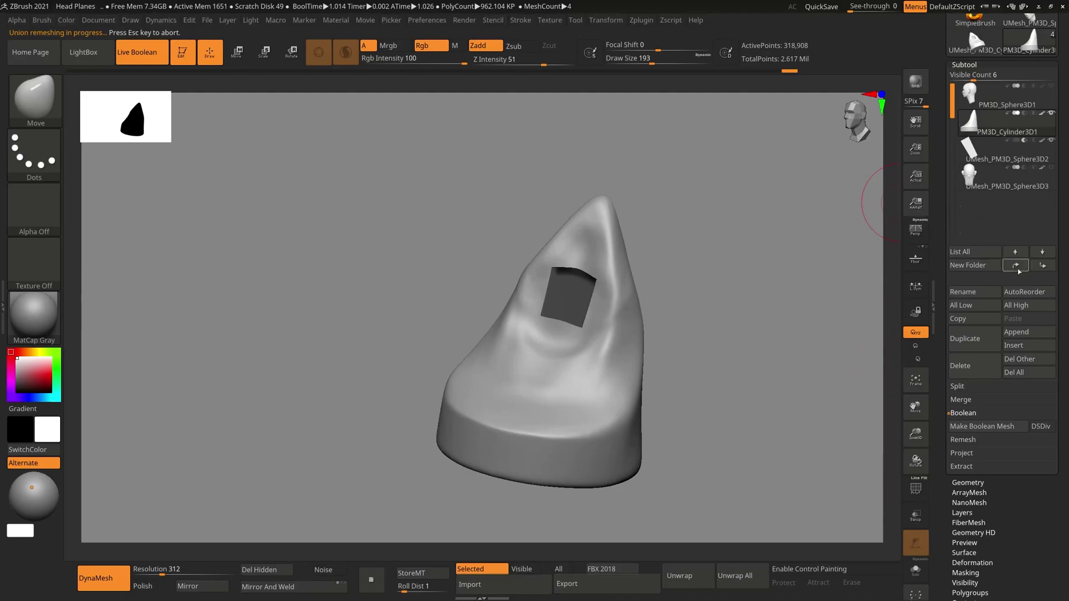
left_click(1030, 334)
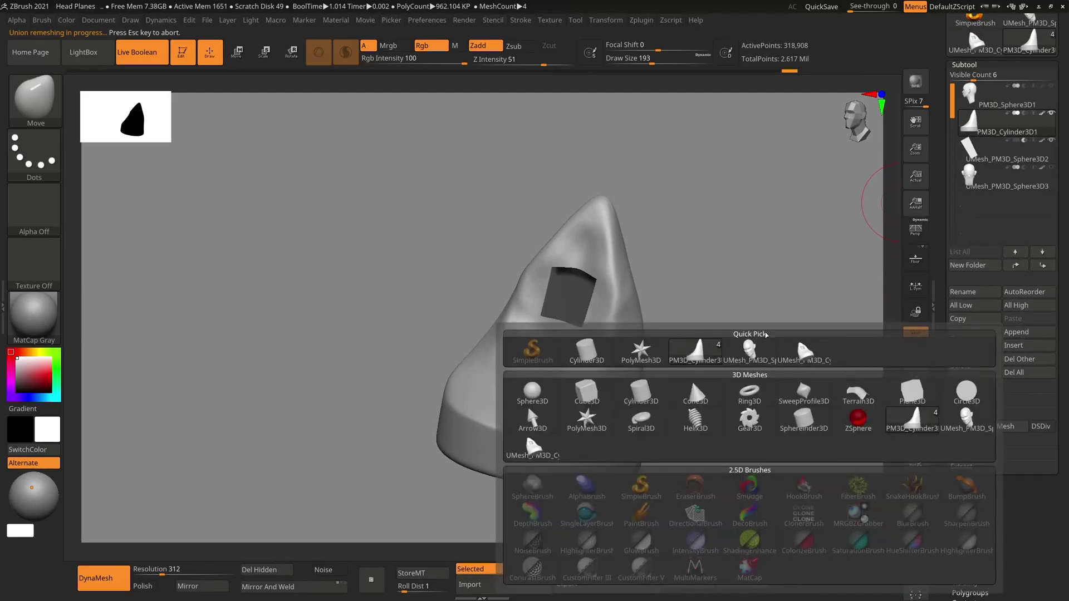
left_click(805, 352)
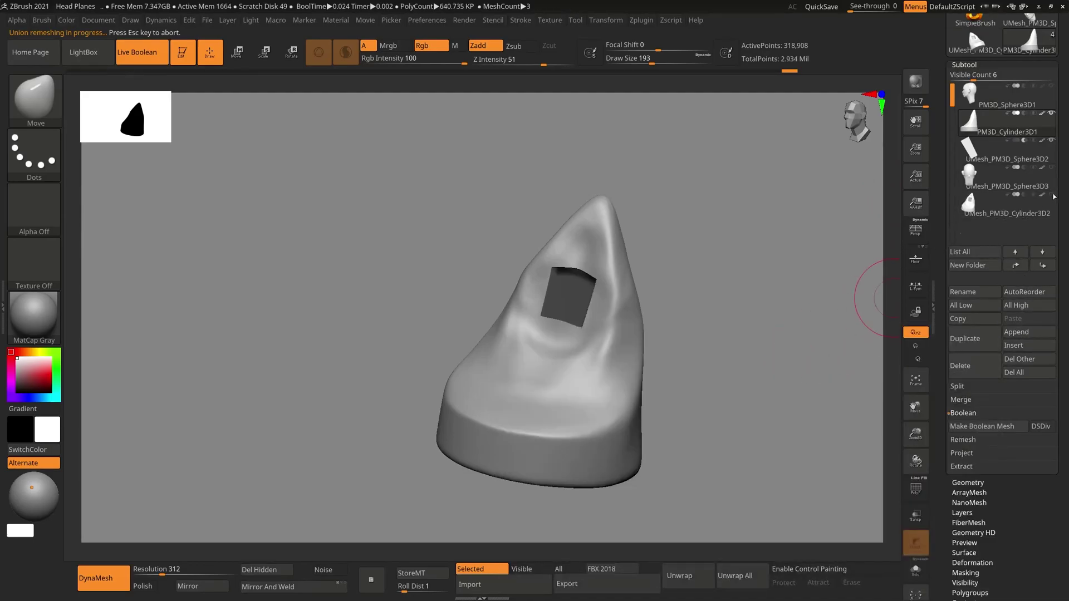
left_click(1046, 205)
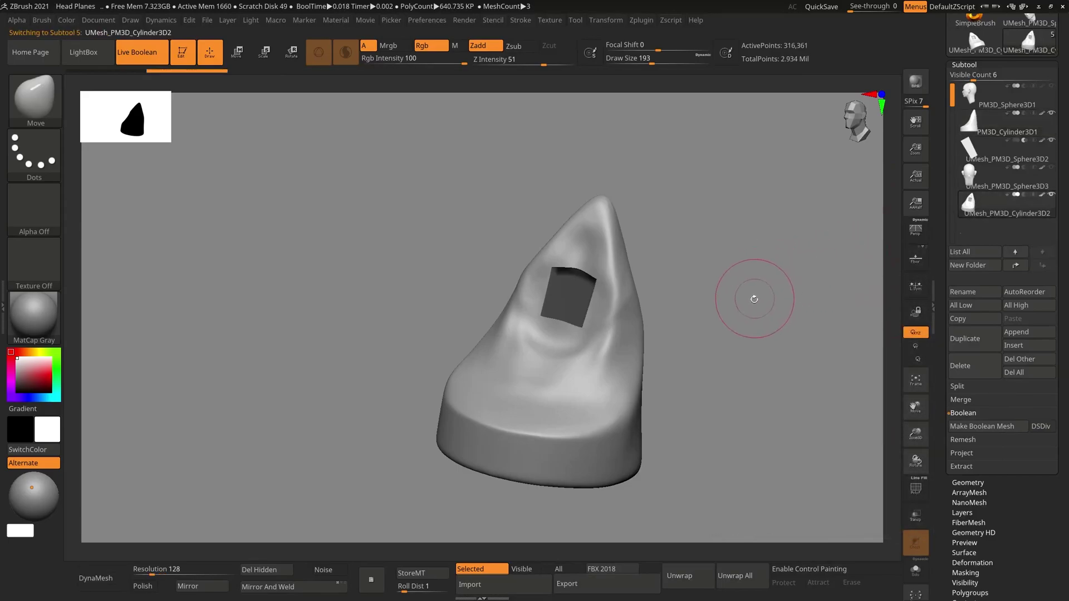
Inspect the socketed neck base mesh on its own with the PolyFrame display toggled
key("alt+s")
mouse_move(735, 308)
left_mouse_down()
mouse_move(761, 313)
mouse_move(744, 318)
mouse_move(776, 311)
mouse_move(751, 339)
mouse_move(750, 373)
mouse_move(757, 323)
mouse_move(701, 285)
mouse_move(748, 237)
mouse_move(752, 329)
mouse_move(728, 319)
mouse_move(729, 308)
mouse_move(732, 327)
left_mouse_up()
key("shift+f")
key("shift+f")
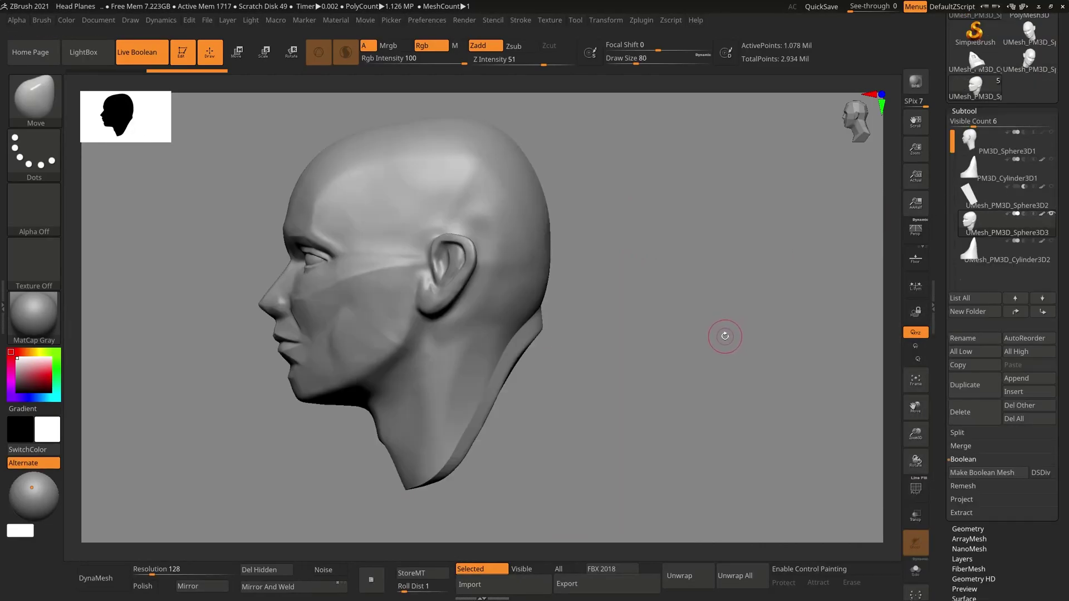
Isolate the head and box key, and shrink the box UMesh_PM3D_Sphere3D2 slightly with the Inflate deformation
mouse_move(725, 335)
left_mouse_down()
mouse_move(752, 323)
mouse_move(694, 338)
mouse_move(695, 357)
mouse_move(720, 310)
mouse_move(735, 324)
mouse_move(751, 312)
mouse_move(722, 289)
mouse_move(713, 310)
mouse_move(733, 363)
mouse_move(717, 320)
left_mouse_up()
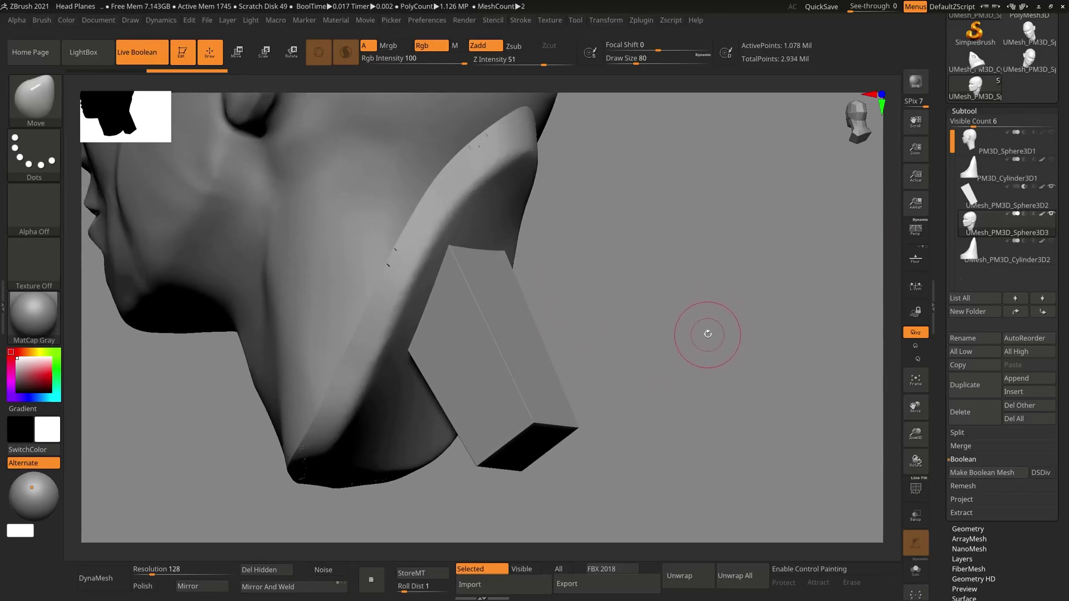
left_click_drag(754, 353, 709, 341)
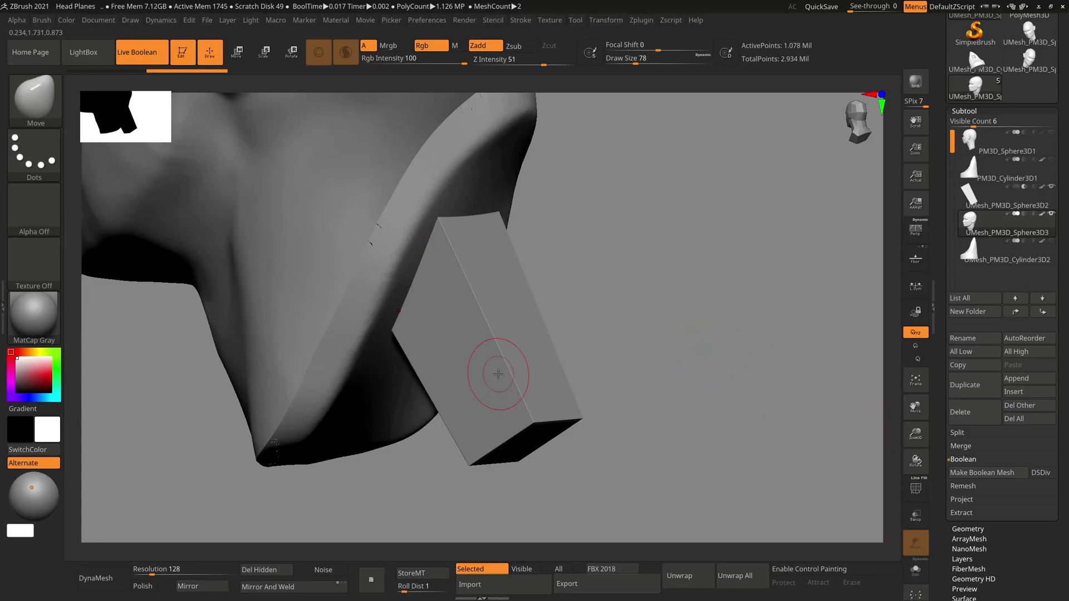
scroll(940, 376, "down", 5)
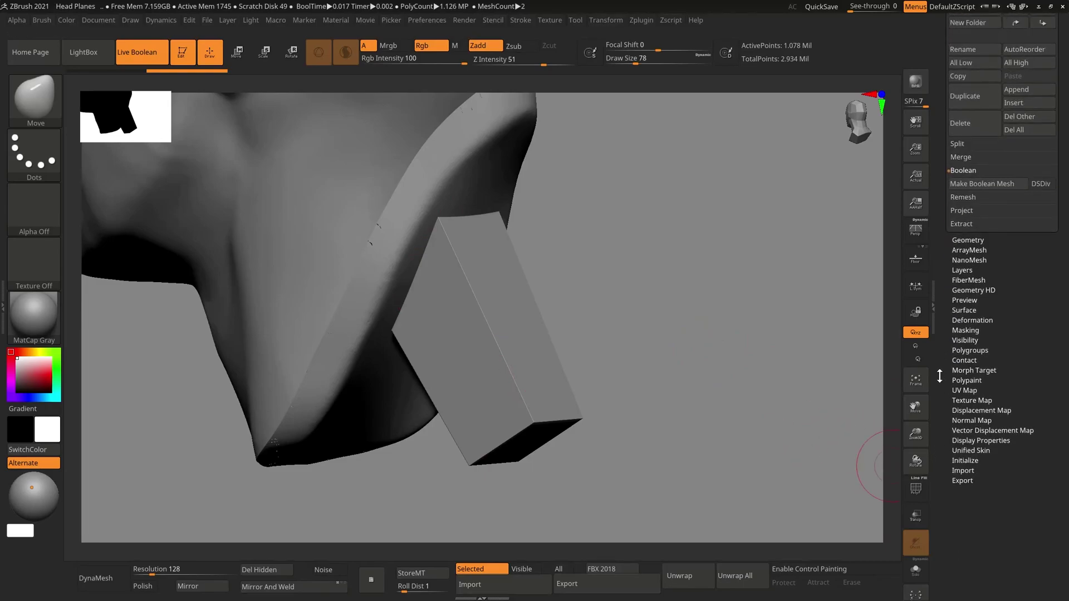
left_click(972, 321)
scroll(930, 362, "down", 5)
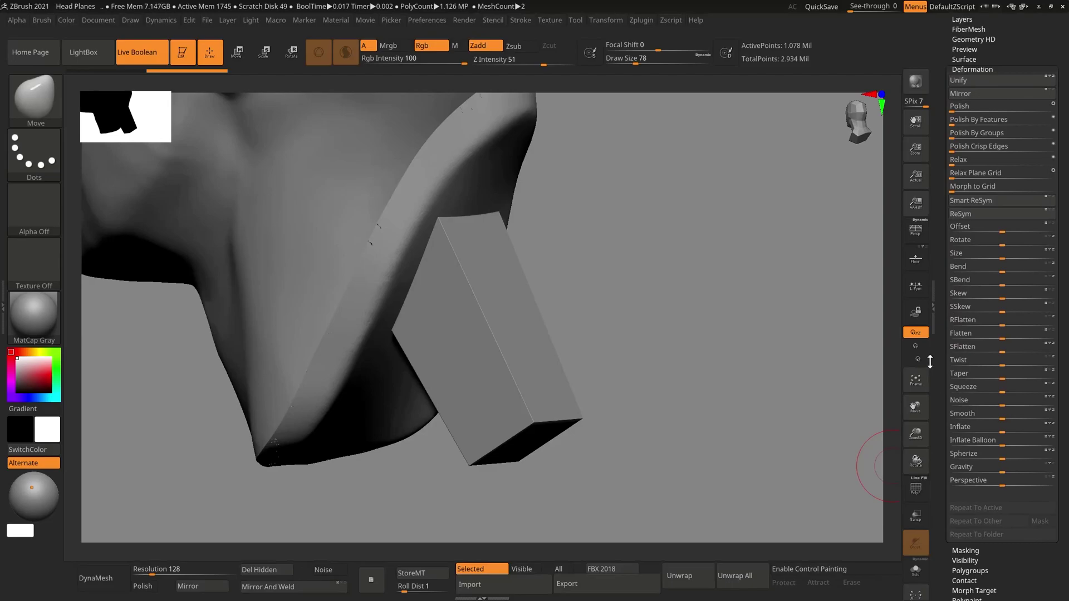
scroll(980, 351, "down", 1)
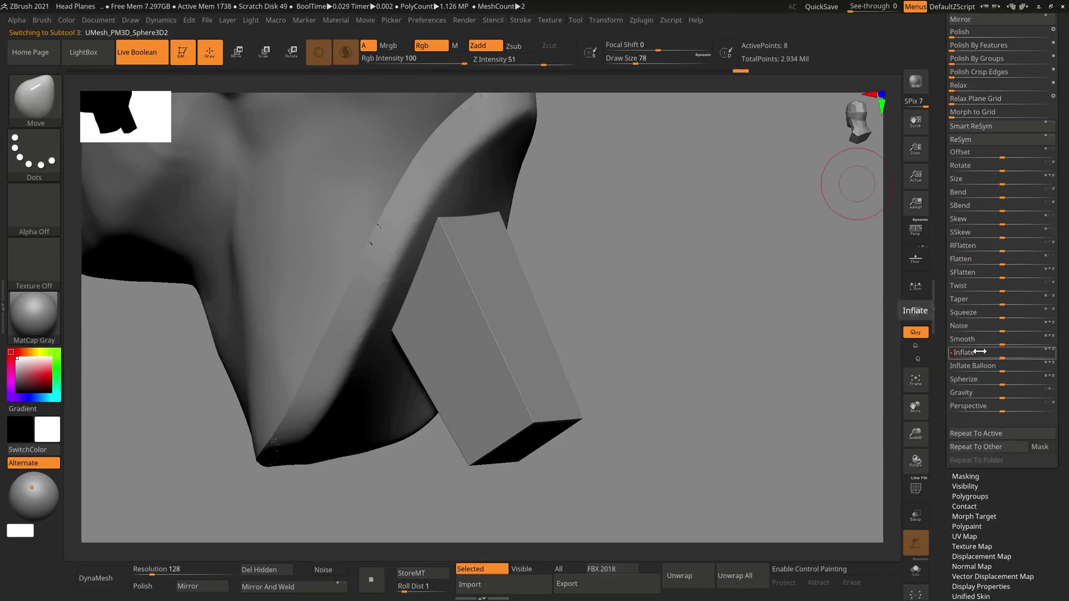
left_click(980, 351)
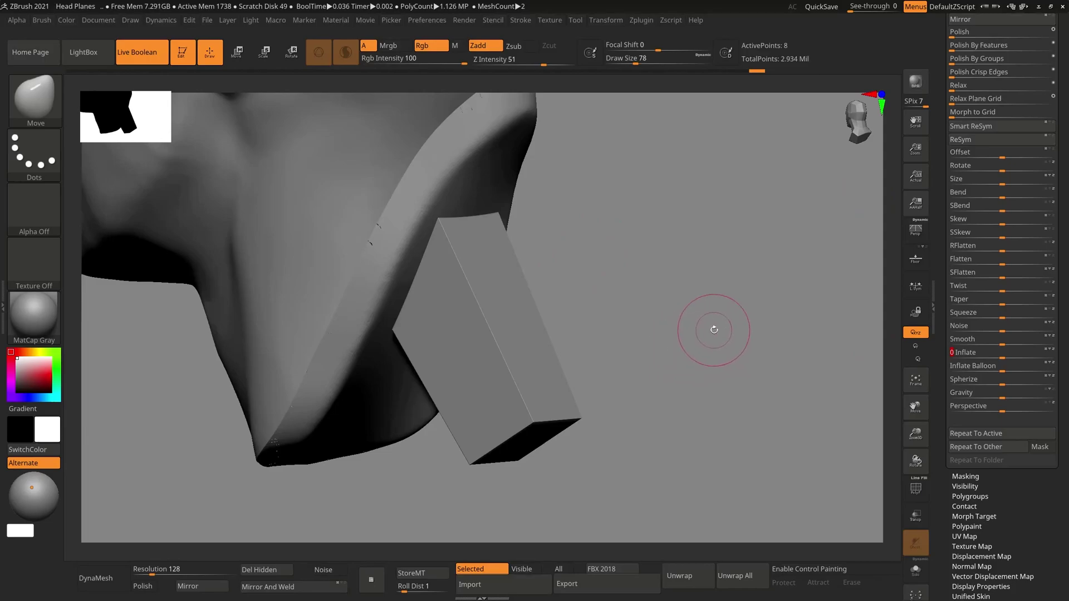
Set the box subtool UMesh_PM3D_Sphere3D2 to Boolean addition so it joins the head
left_click_drag(675, 258, 715, 248, "alt")
left_click(938, 154)
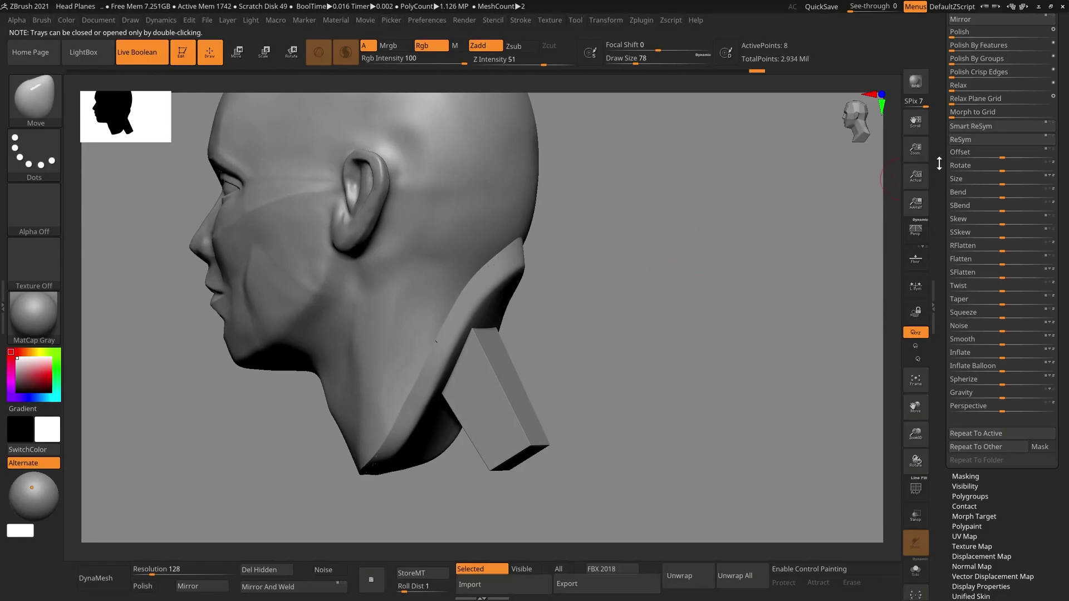
scroll(955, 118, "up", 3)
left_click_drag(943, 134, 943, 245)
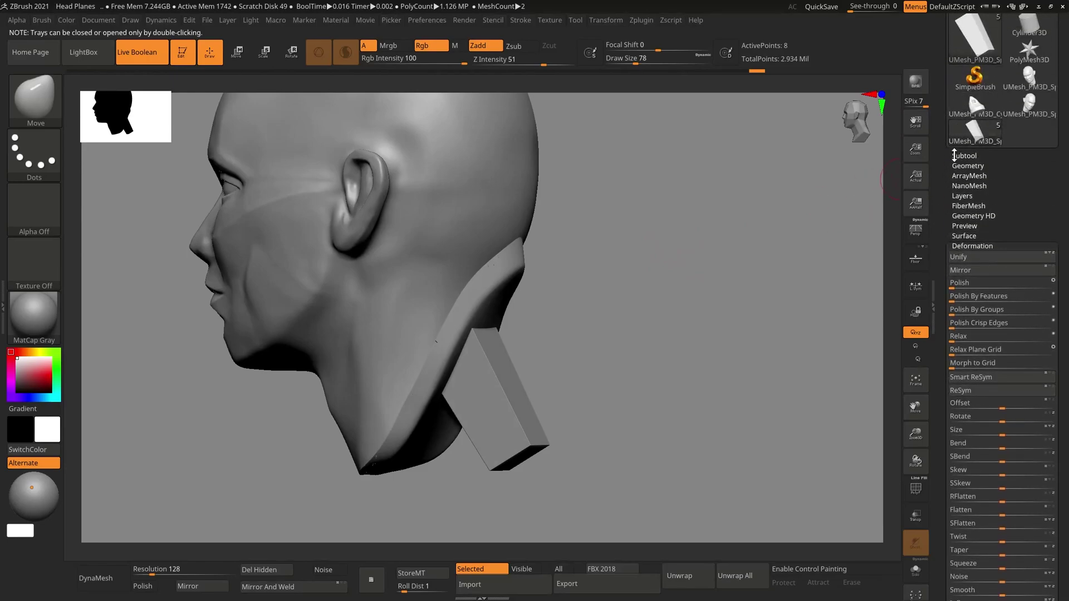
left_click(956, 154)
left_click_drag(941, 168, 941, 115)
left_click(1016, 178)
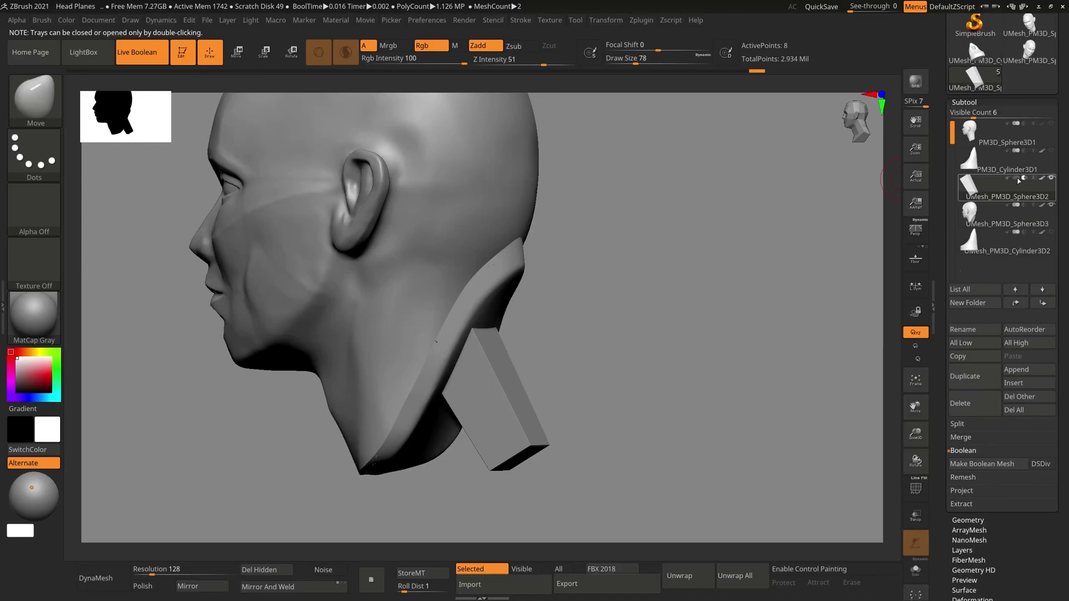
Generate a Boolean mesh uniting the head and box key, and append it as subtool UMesh_PM3D_Sphere3D4
left_click_drag(745, 291, 619, 294)
key("s")
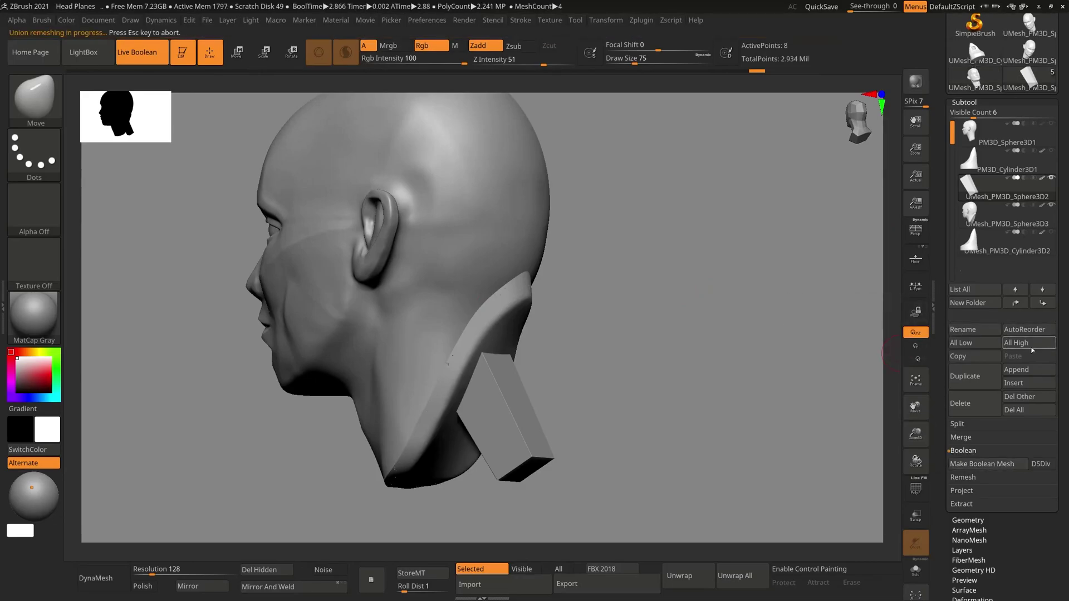
left_click(1033, 370)
left_click(798, 342)
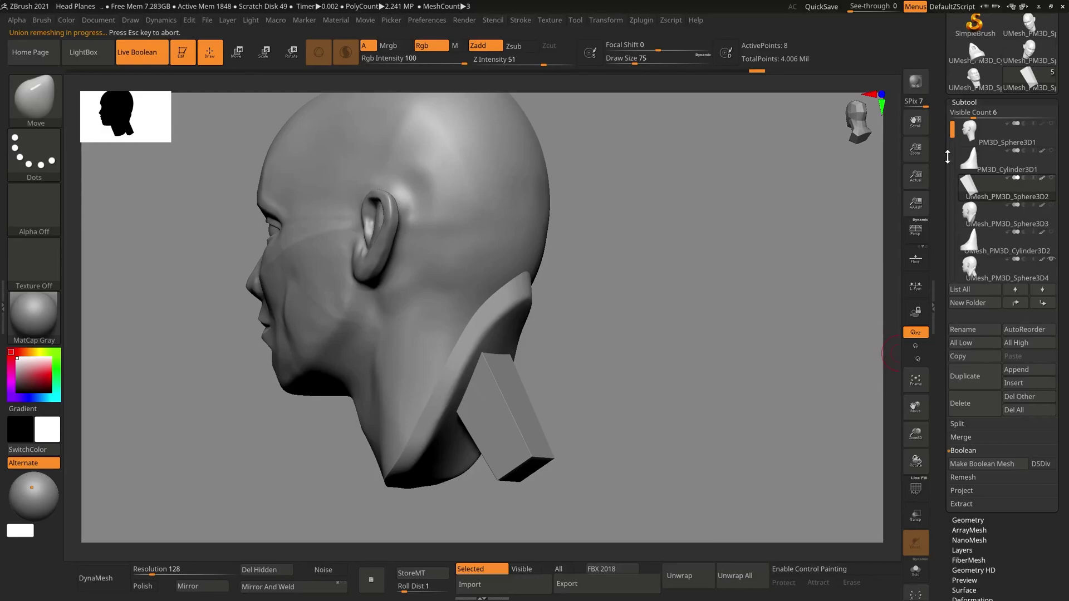
Show only the socketed neck base UMesh_PM3D_Cylinder3D2 and the keyed head UMesh_PM3D_Sphere3D4 together, with the base selected
left_click_drag(953, 130, 955, 154)
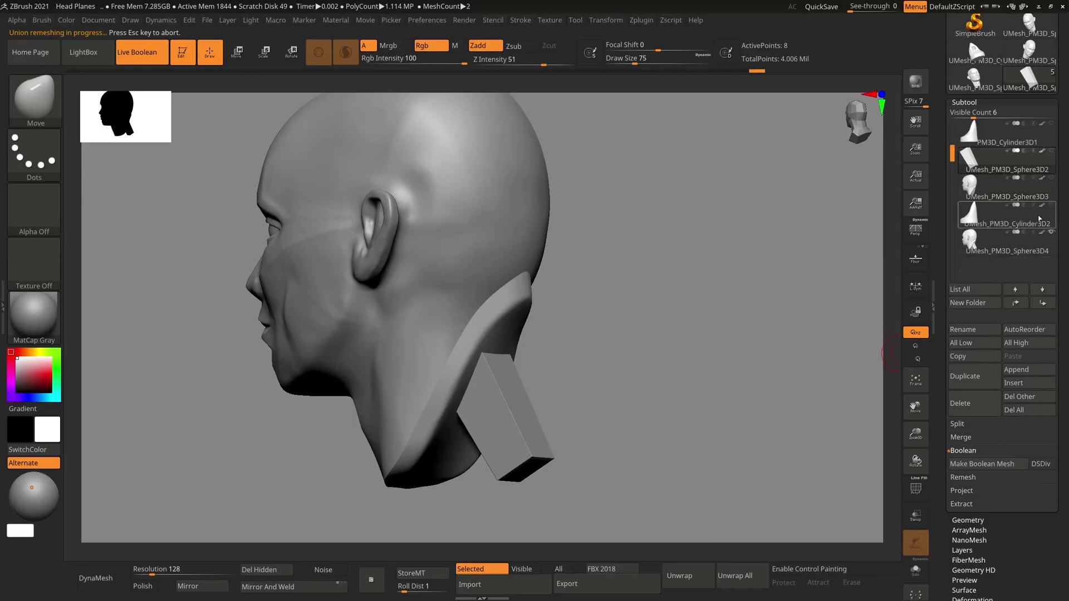
left_click(1052, 205)
left_click(980, 244)
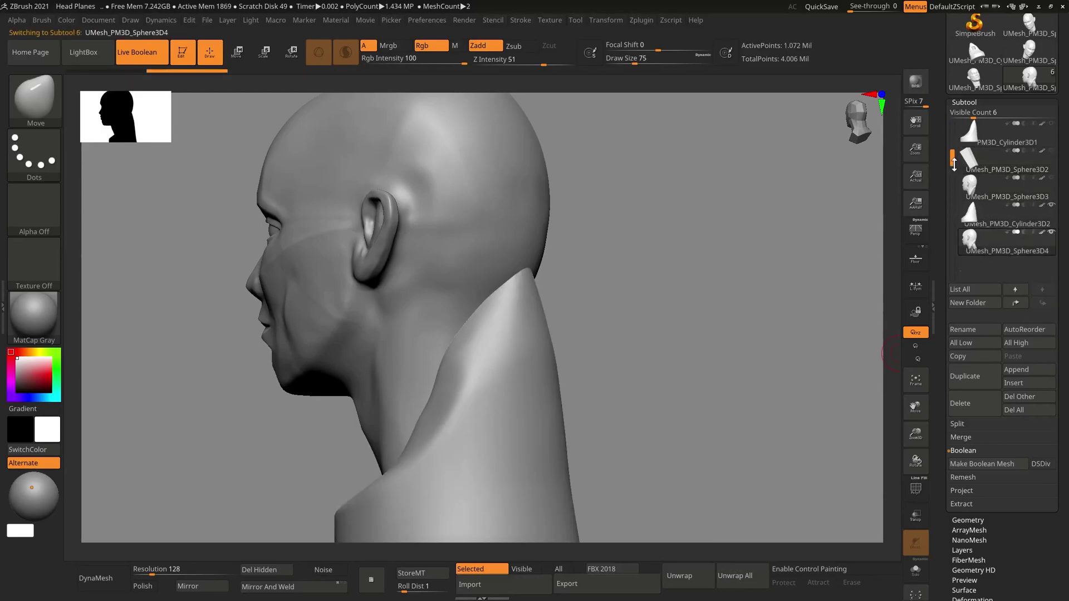
left_click_drag(953, 153, 954, 178)
left_click(996, 189)
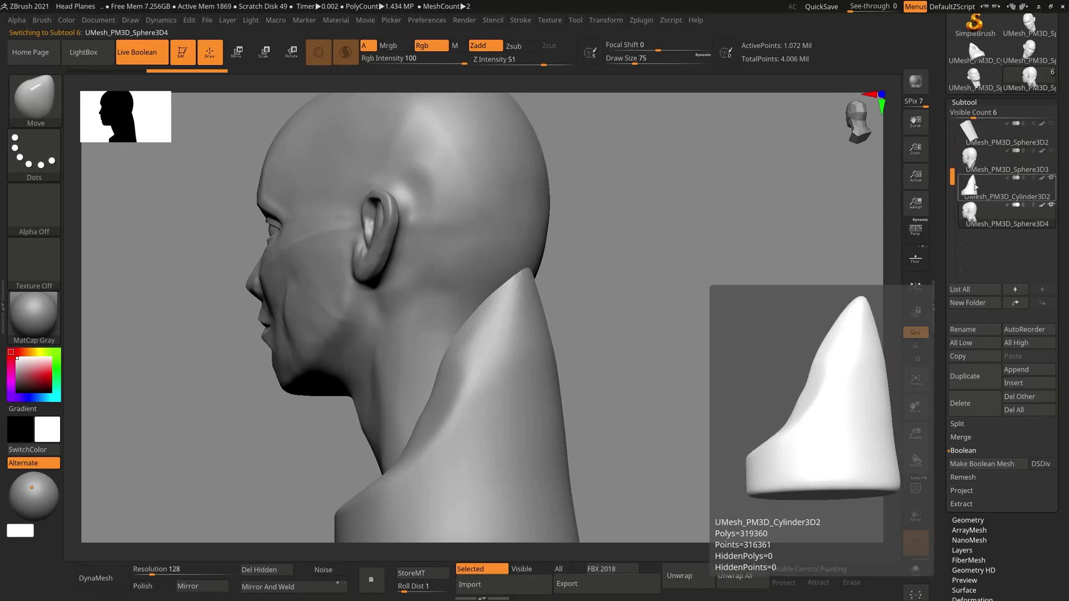
key("f")
mouse_move(686, 261)
left_mouse_down()
mouse_move(680, 287)
mouse_move(708, 294)
mouse_move(707, 306)
left_mouse_up()
key("s")
left_click(710, 299)
right_click_drag(707, 306, 715, 335, "ctrl")
left_click_drag(715, 335, 743, 291)
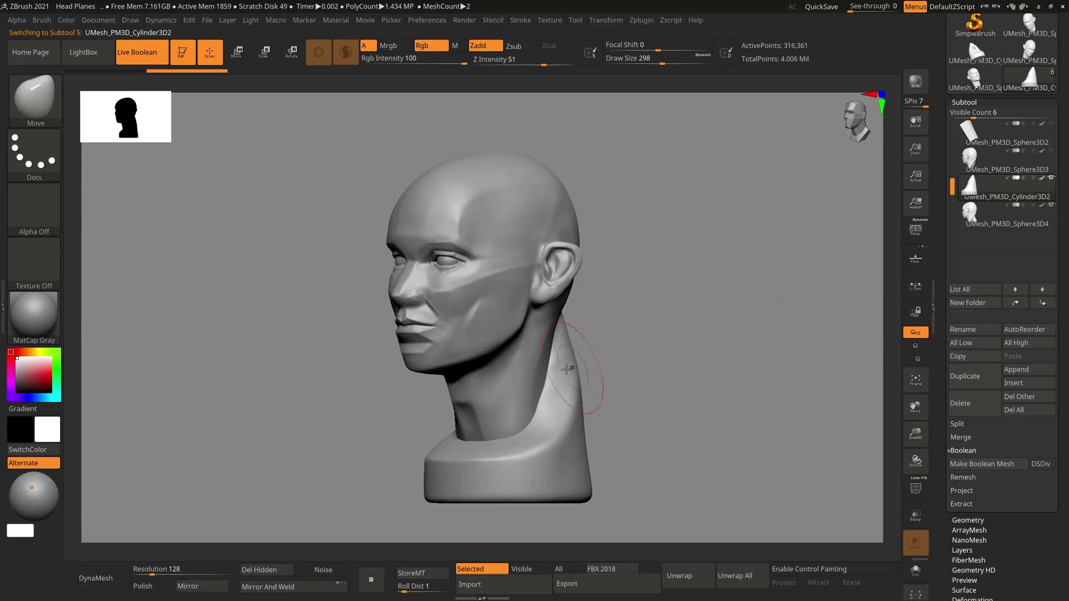
Inspect the keyed head and the neck base separately in Solo mode, toggling PolyFrame on the head
left_click(500, 356, "alt")
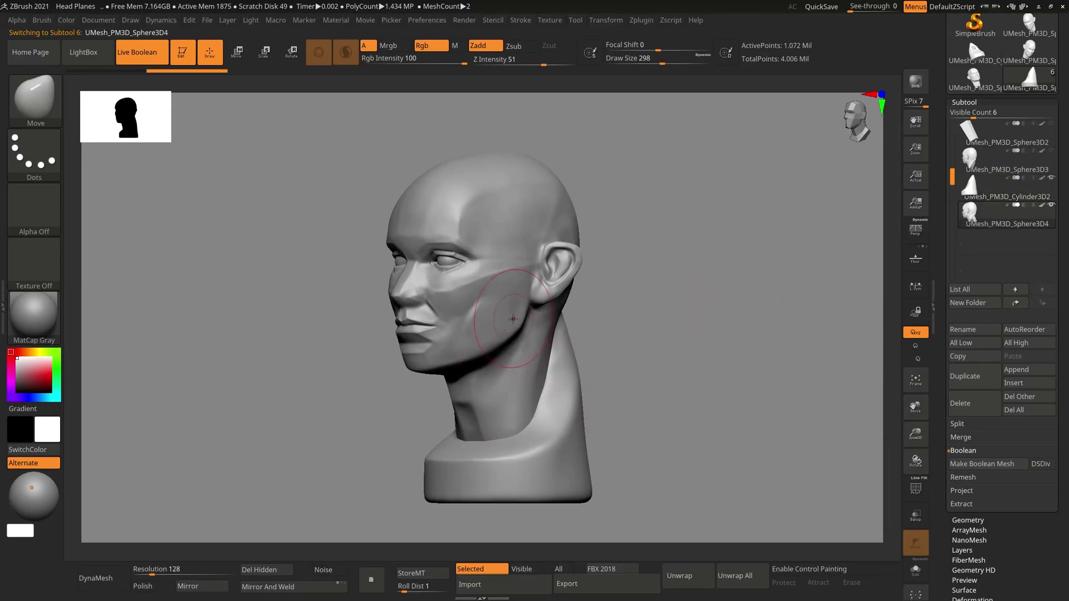
key("ctrl+shift+s")
mouse_move(649, 331)
left_mouse_down("shift")
mouse_move(624, 329)
mouse_move(735, 344)
mouse_move(671, 341)
mouse_move(728, 326)
mouse_move(694, 210)
mouse_move(669, 330)
mouse_move(709, 339)
mouse_move(699, 341)
left_mouse_up("shift")
key("shift+f")
key("shift+f")
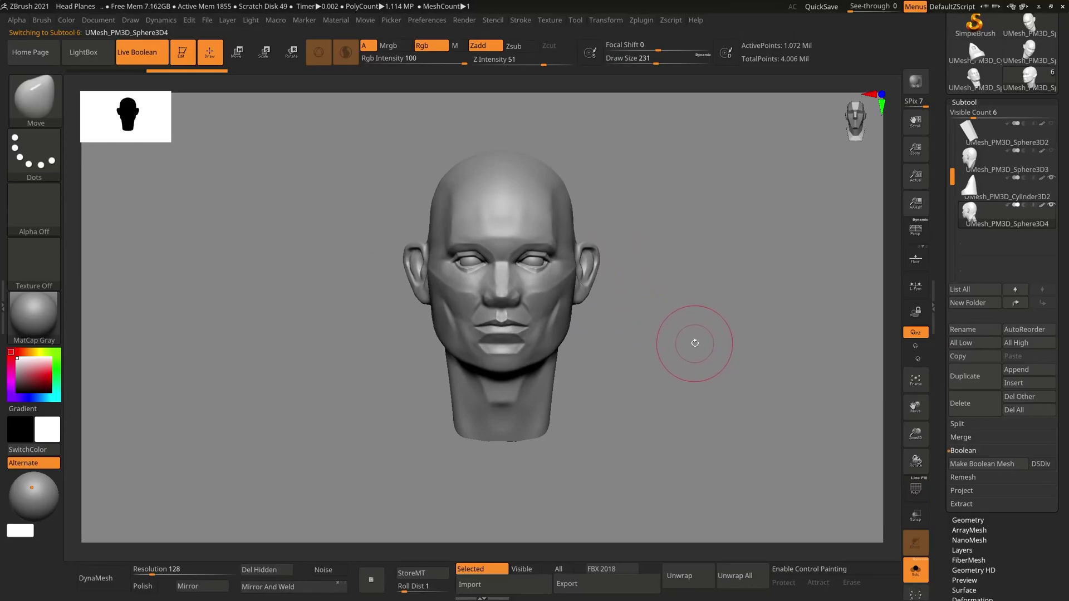
key("alt+s")
left_click(552, 479, "alt")
key("alt+s")
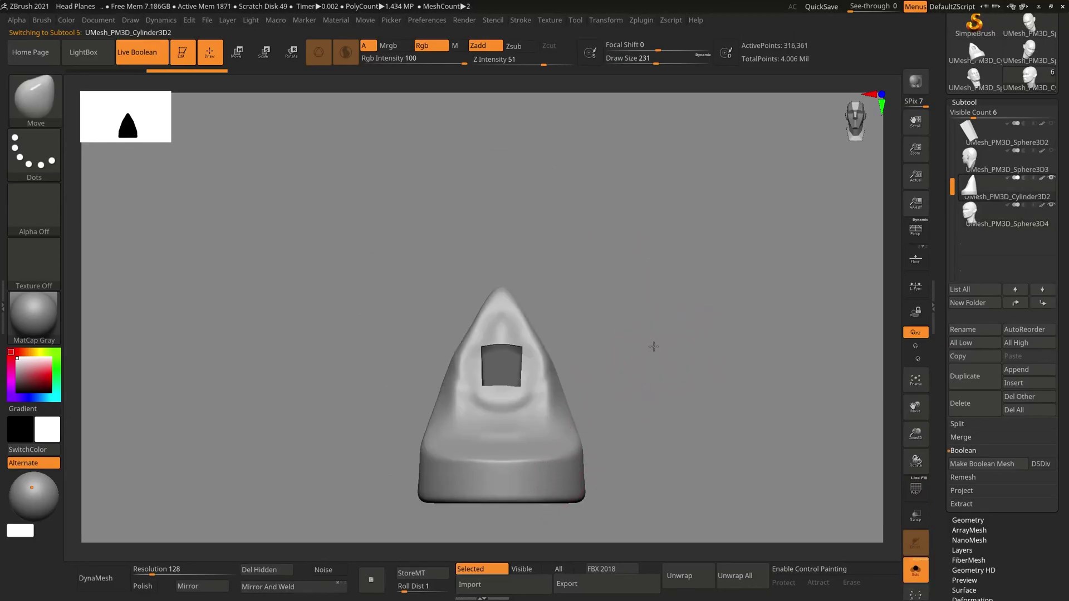
Cut the neck base's rounded bottom edge flat with TrimRect in side view, and select the head subtool UMesh_PM3D_Sphere3D4
key("s")
left_click_drag(652, 346, 649, 362)
mouse_move(649, 362)
left_mouse_down()
mouse_move(553, 391)
mouse_move(676, 337)
mouse_move(699, 300)
mouse_move(675, 234)
mouse_move(702, 331)
mouse_move(694, 270)
left_mouse_up()
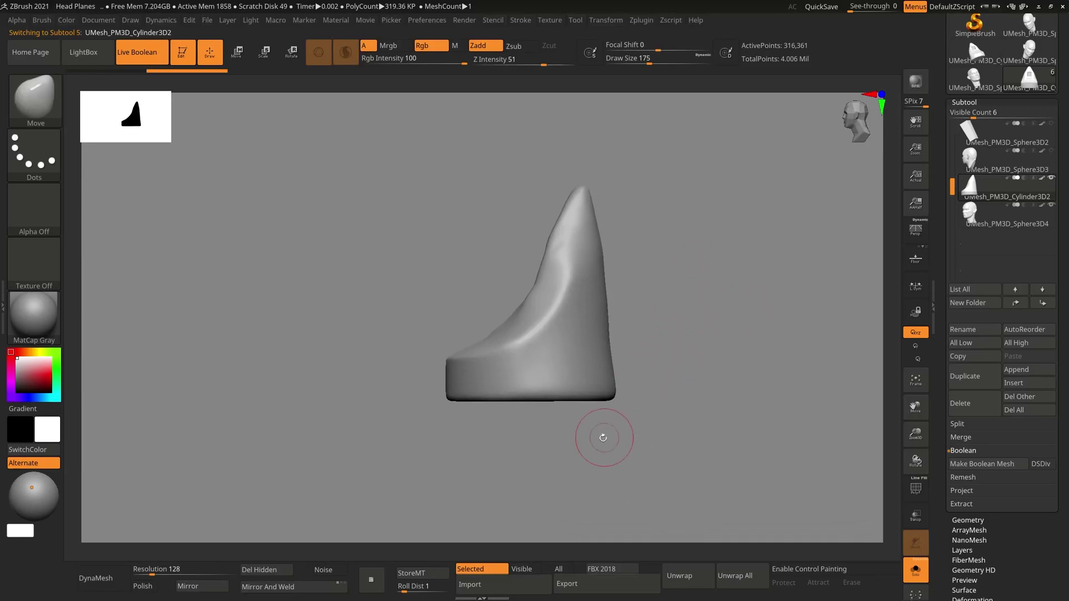
key("b")
key("t")
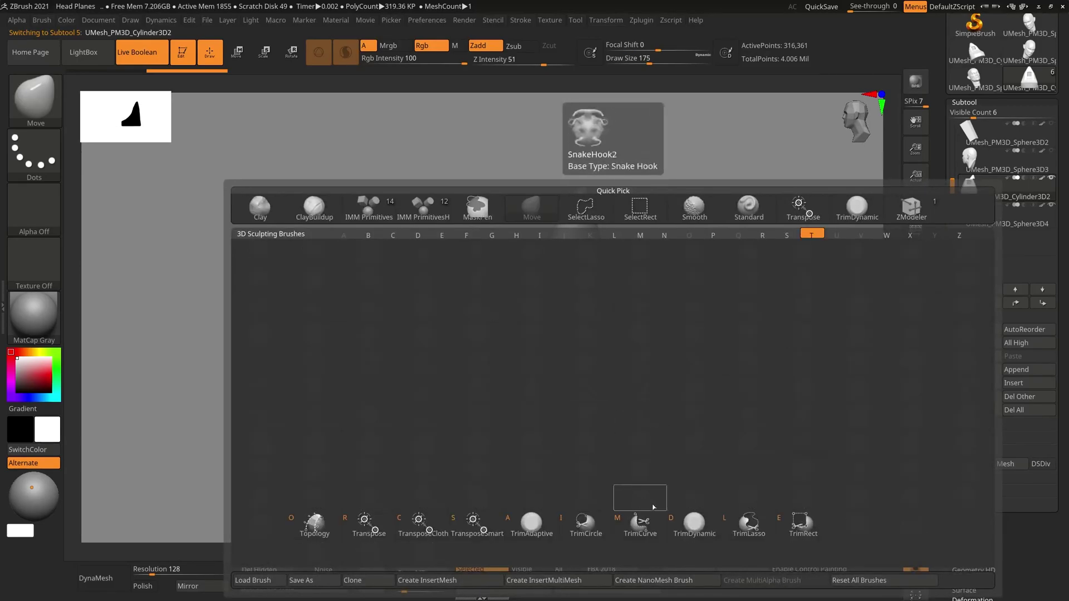
left_click(802, 524)
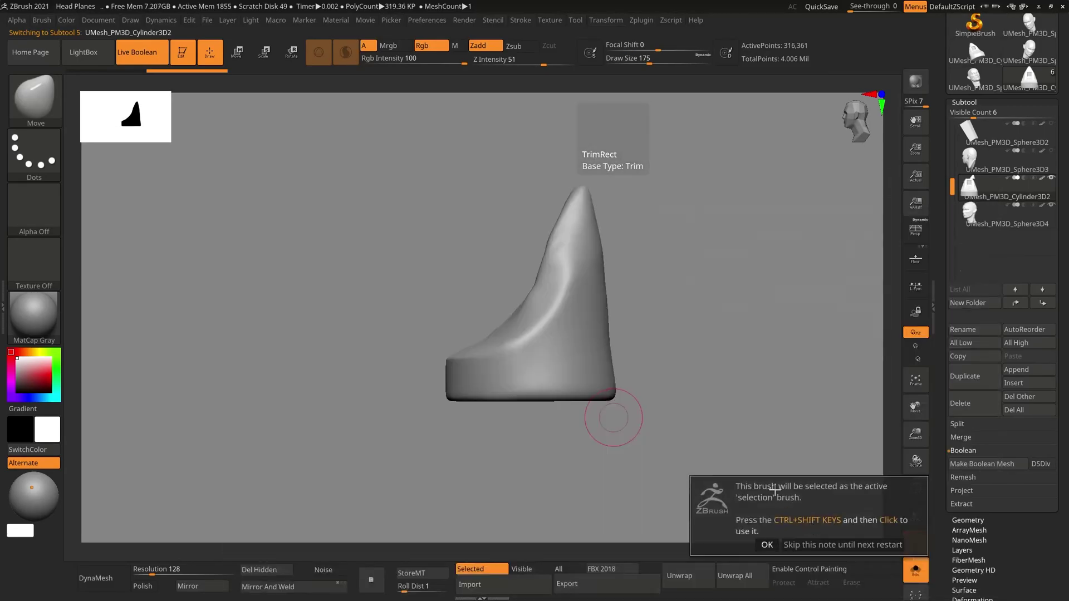
left_click(767, 545)
mouse_move(703, 480)
left_mouse_down("ctrl+shift")
mouse_move(630, 446)
mouse_move(391, 390)
left_mouse_up("ctrl+shift")
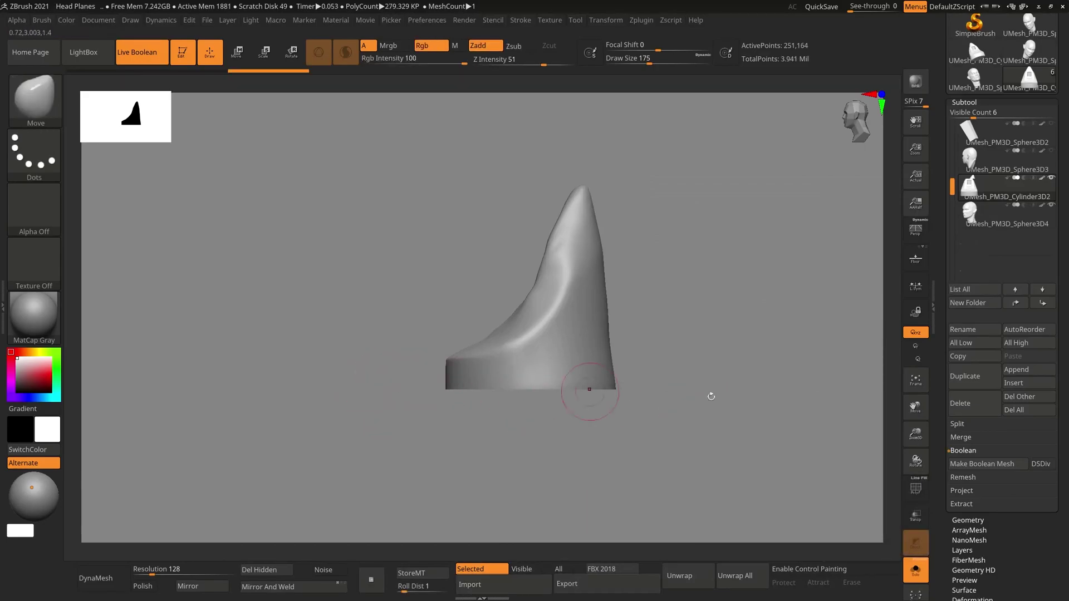
left_click_drag(720, 355, 720, 314)
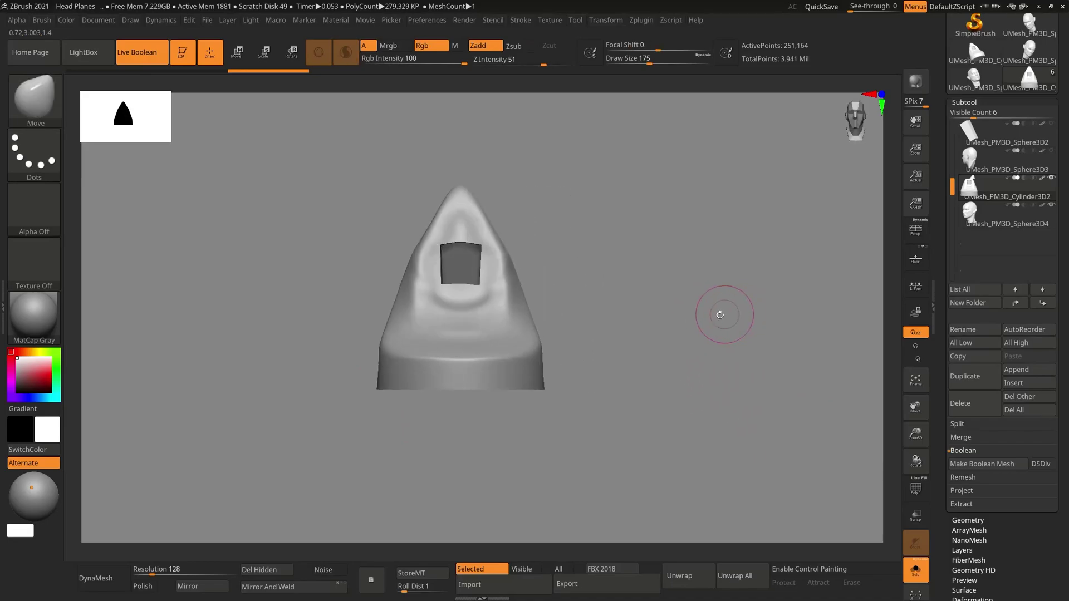
left_click(970, 210)
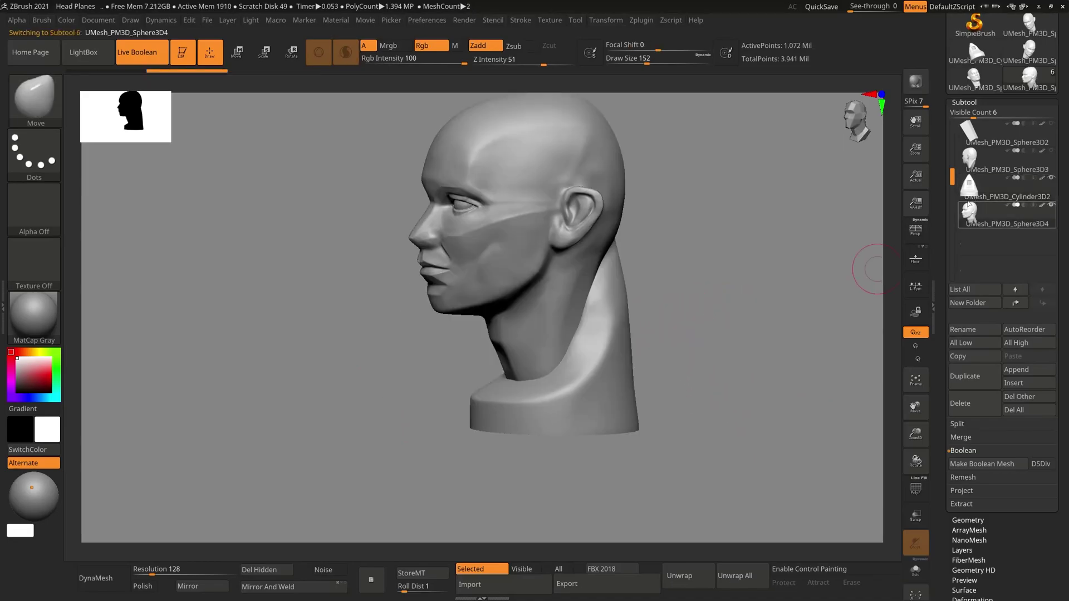